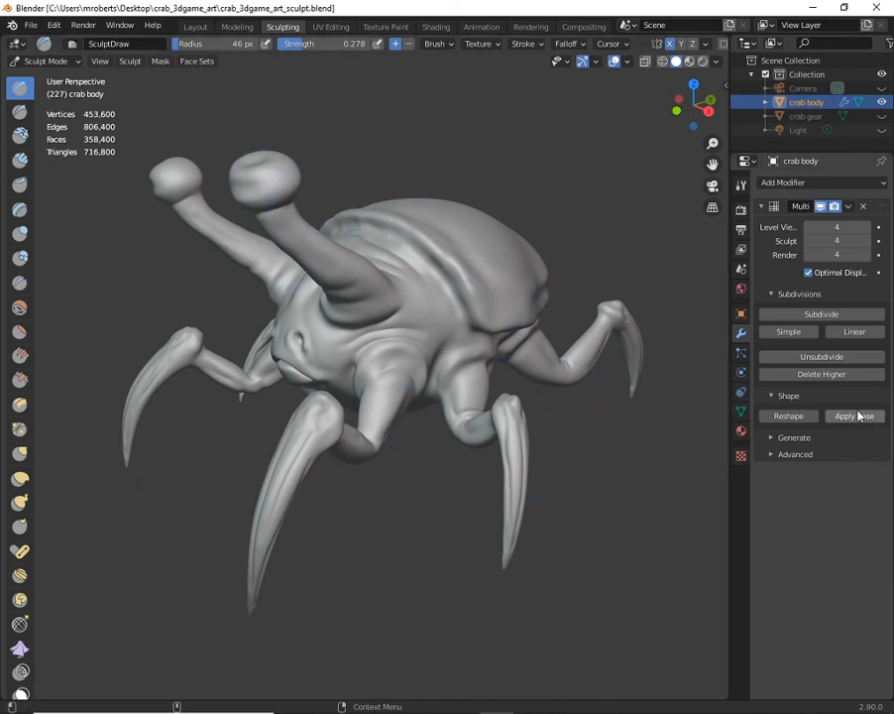
- Lower the crab body's Multires sculpt level to 0 and apply the sculpted shape to the base mesh
click(808, 241)
click(808, 241)
click(808, 241)
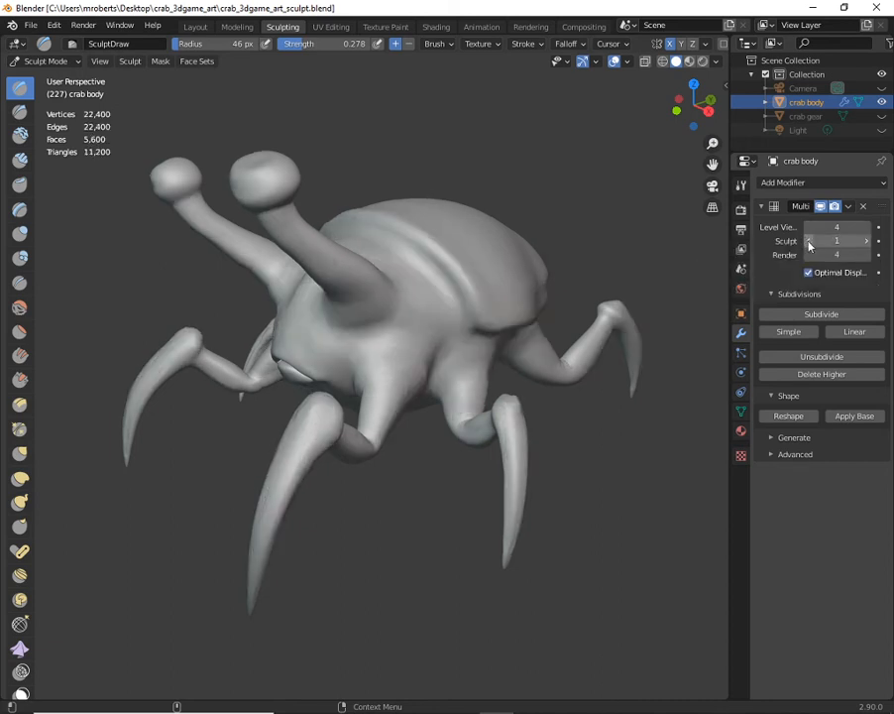
click(808, 241)
middle_drag(459, 394, 706, 424)
click(868, 419)
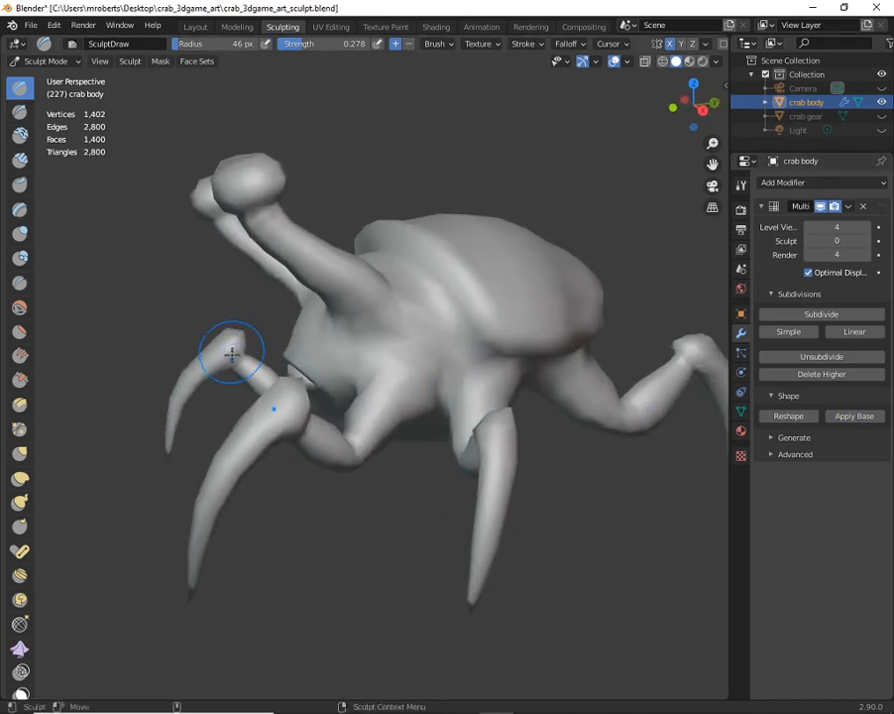
middle_drag(455, 398, 506, 412)
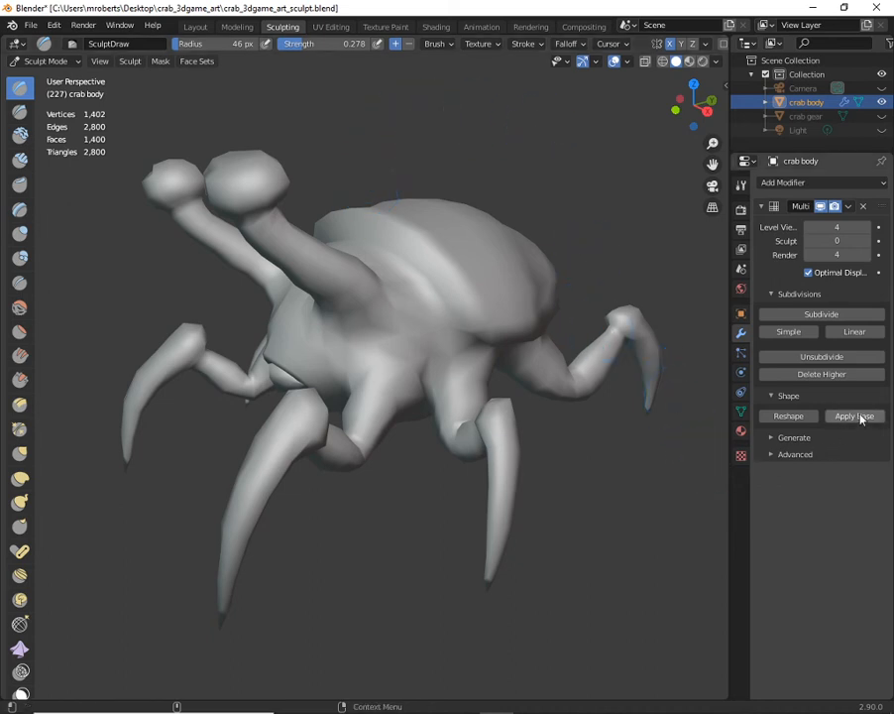
middle_drag(452, 366, 302, 401)
middle_drag(411, 419, 459, 415)
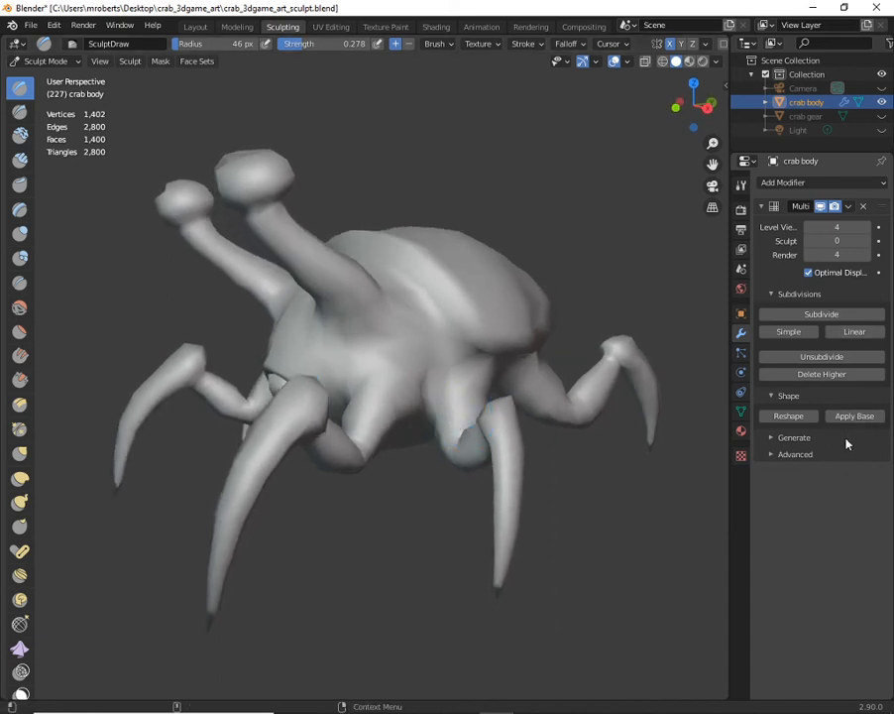
- Raise the crab body's Multires sculpt level to 4
click(866, 242)
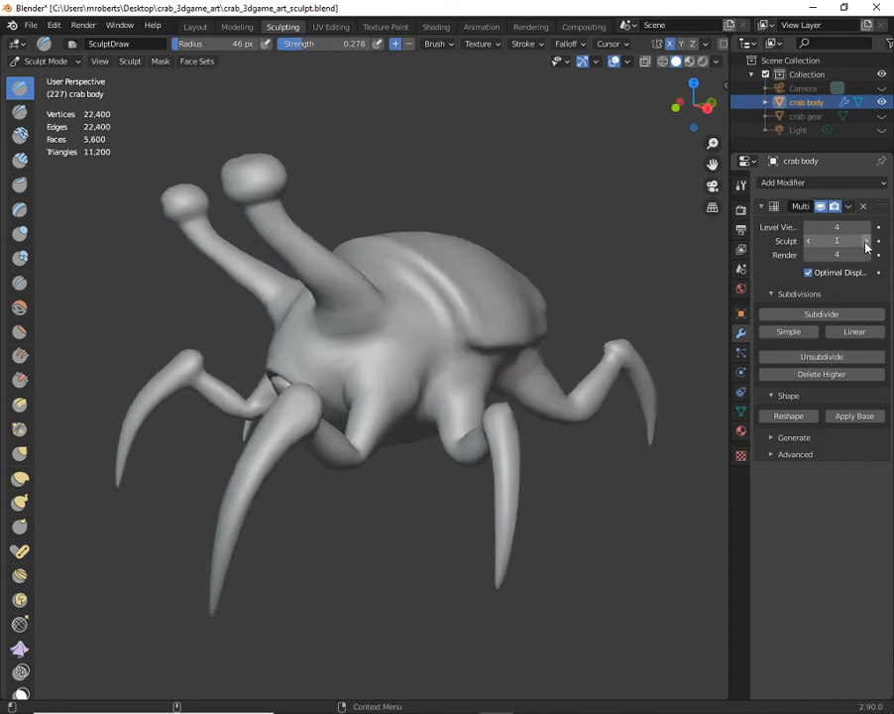
click(865, 242)
click(866, 242)
click(866, 242)
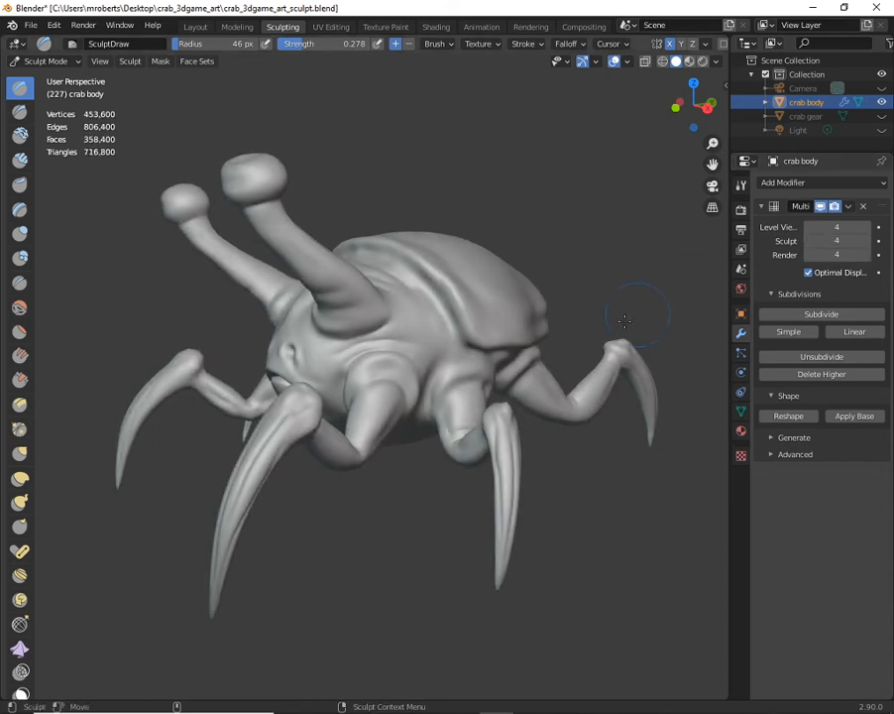
- Examine the crab body from several angles and review the viewport overlay settings and mesh statistics
mouse_move(489, 398)
alt+mouse_down()
mouse_move(415, 461)
mouse_move(485, 412)
mouse_move(475, 412)
alt+mouse_up()
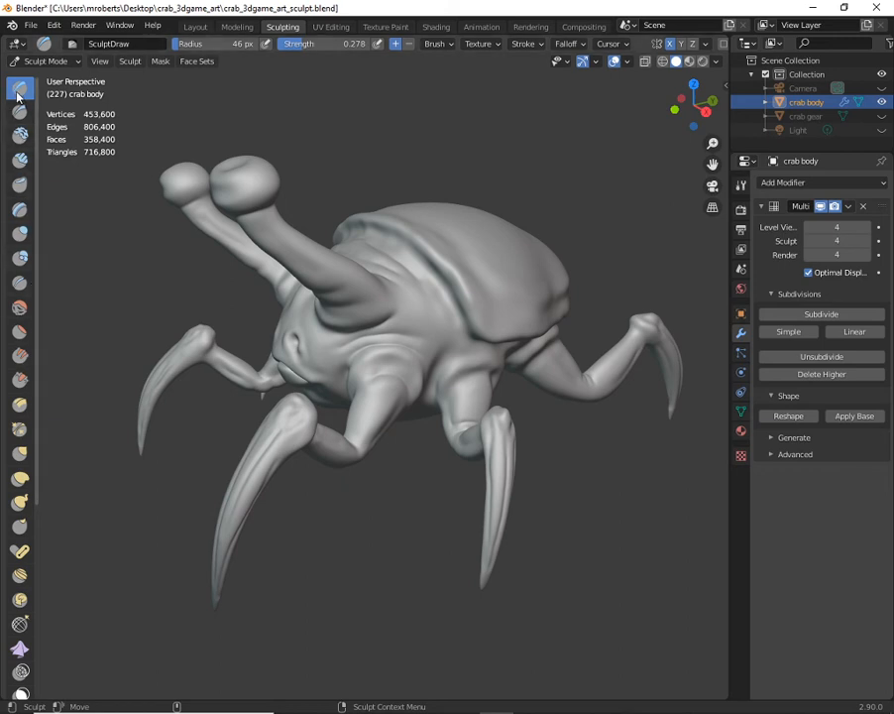
alt+drag(508, 293, 492, 331)
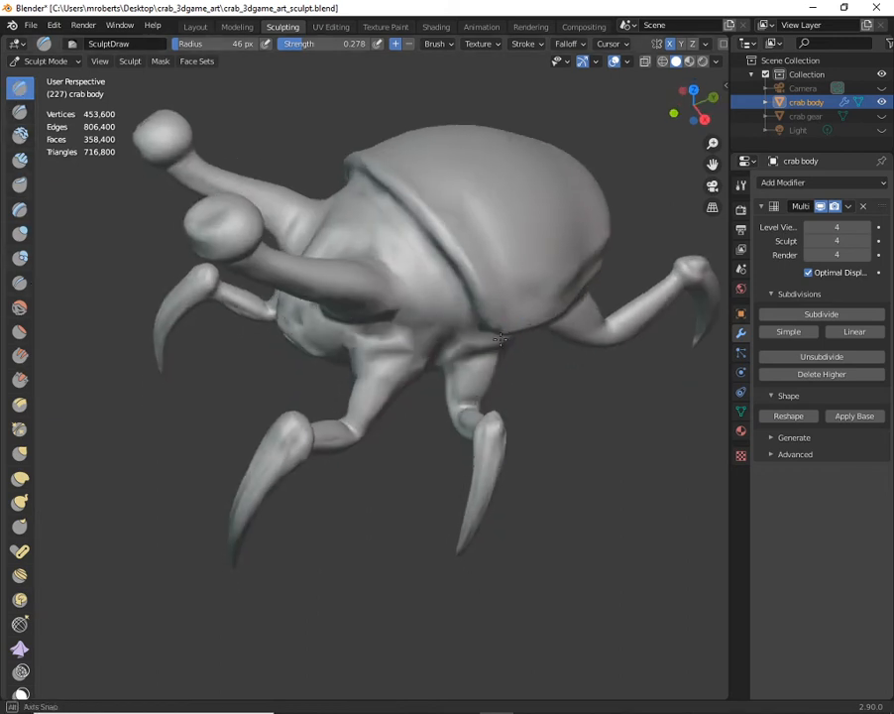
alt+middle_drag(491, 332, 471, 353)
alt+drag(470, 352, 478, 305)
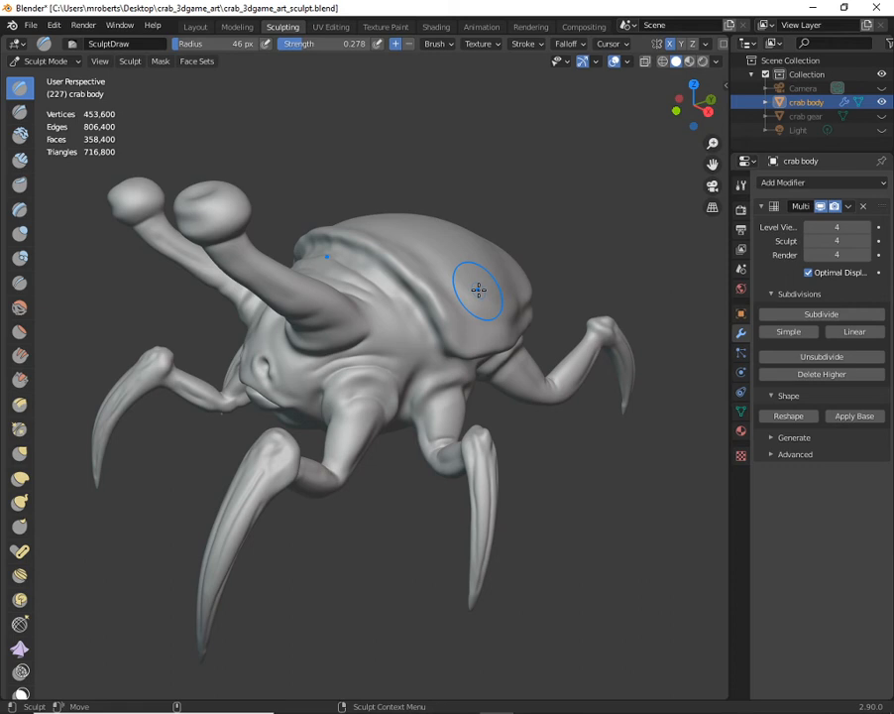
mouse_move(397, 466)
middle_down()
mouse_move(305, 429)
mouse_move(337, 450)
middle_up()
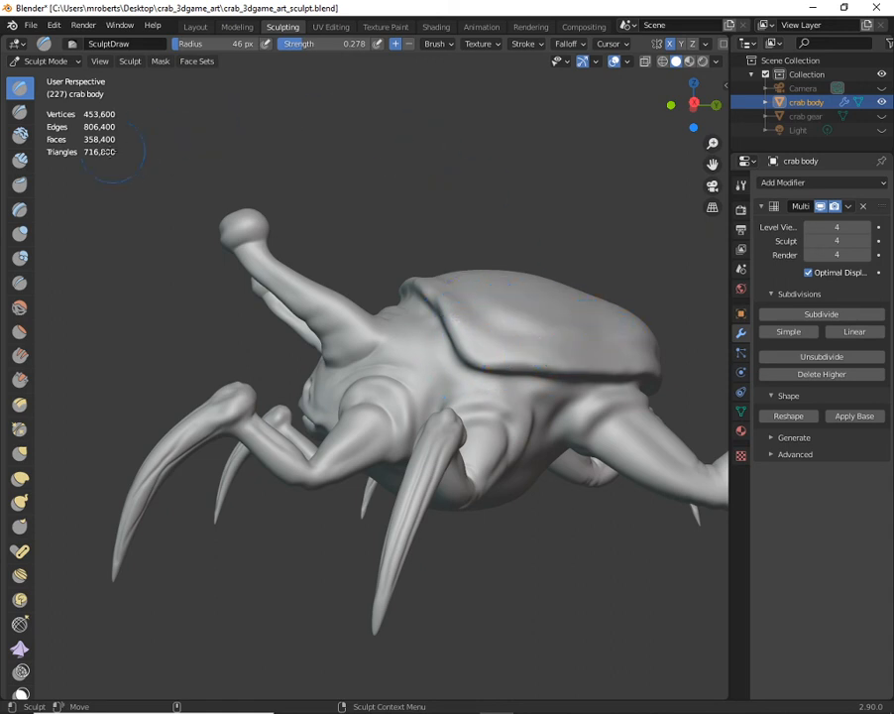
click(629, 64)
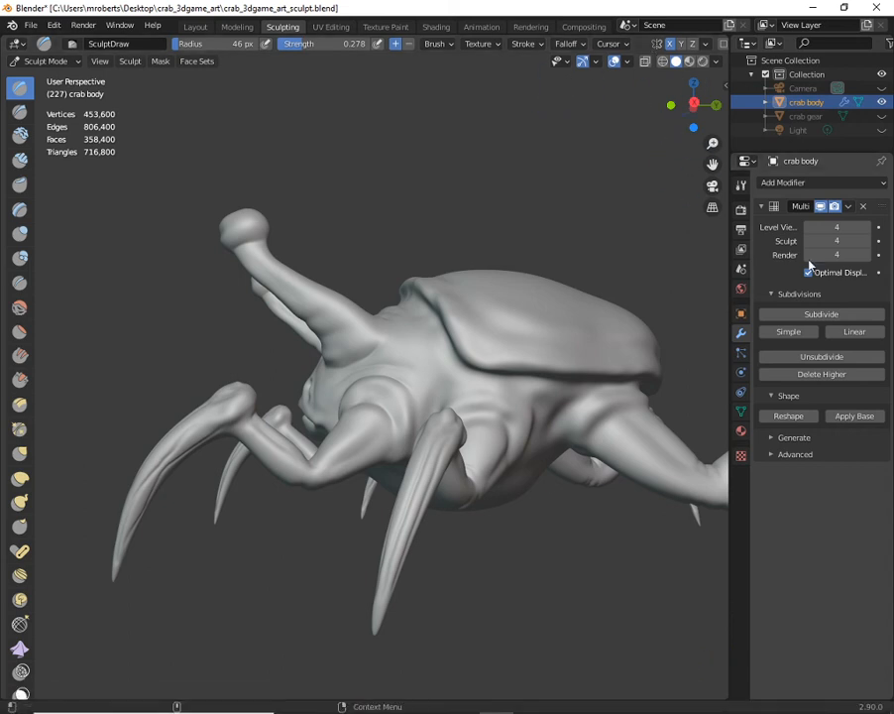
click(626, 62)
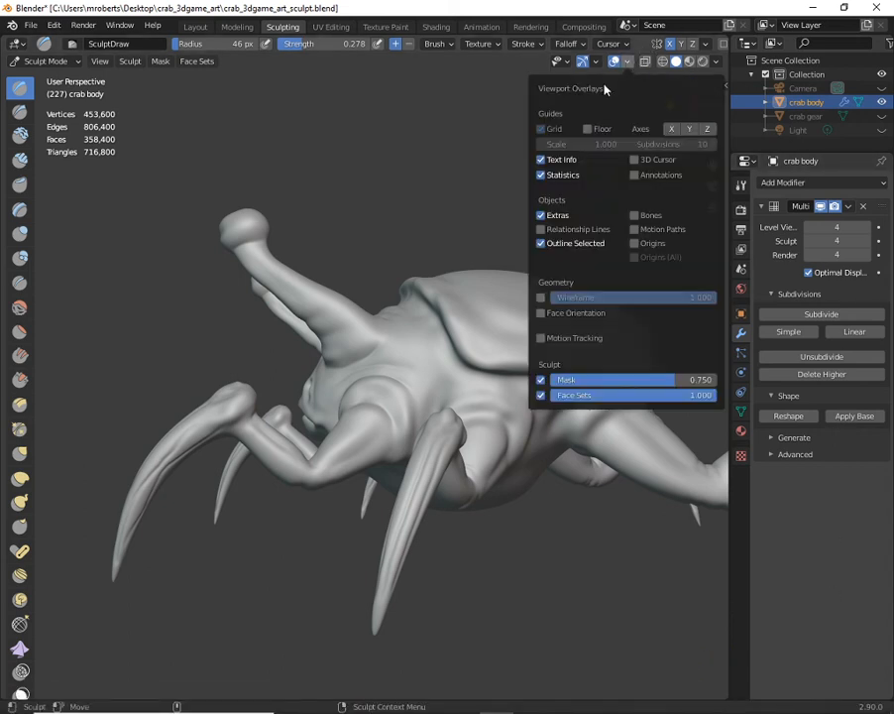
click(626, 61)
click(625, 62)
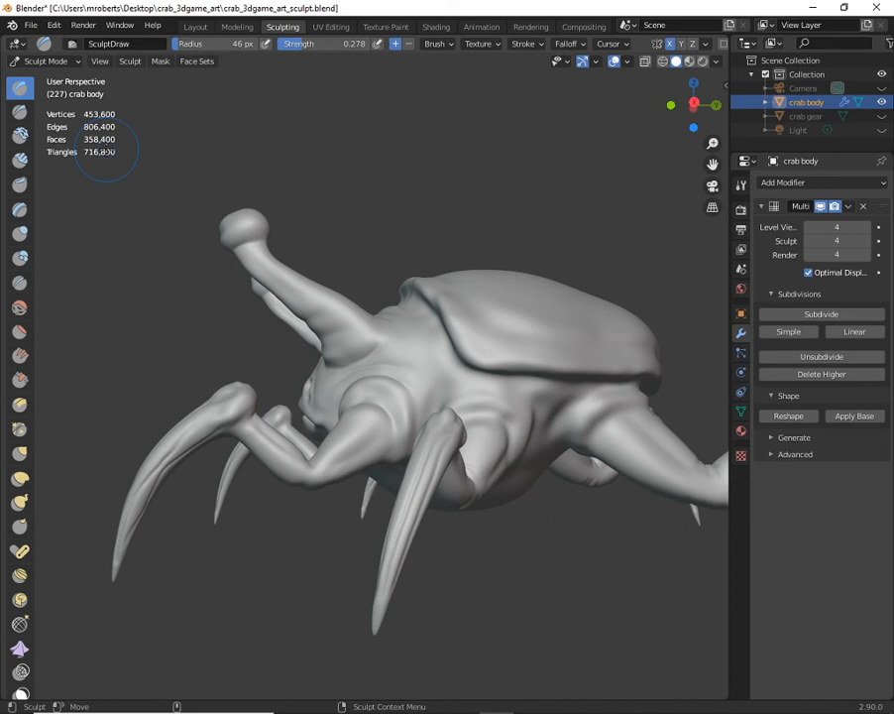
middle_drag(535, 376, 424, 228)
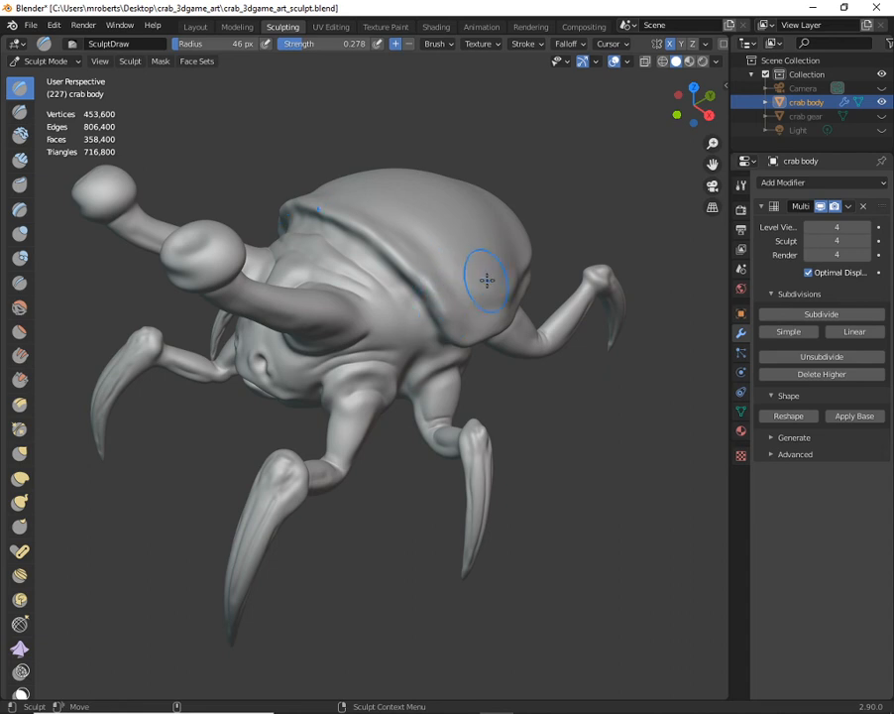
- Switch to Microsoft Edge and run a web image search for "scale alphas"
mouse_move(447, 709)
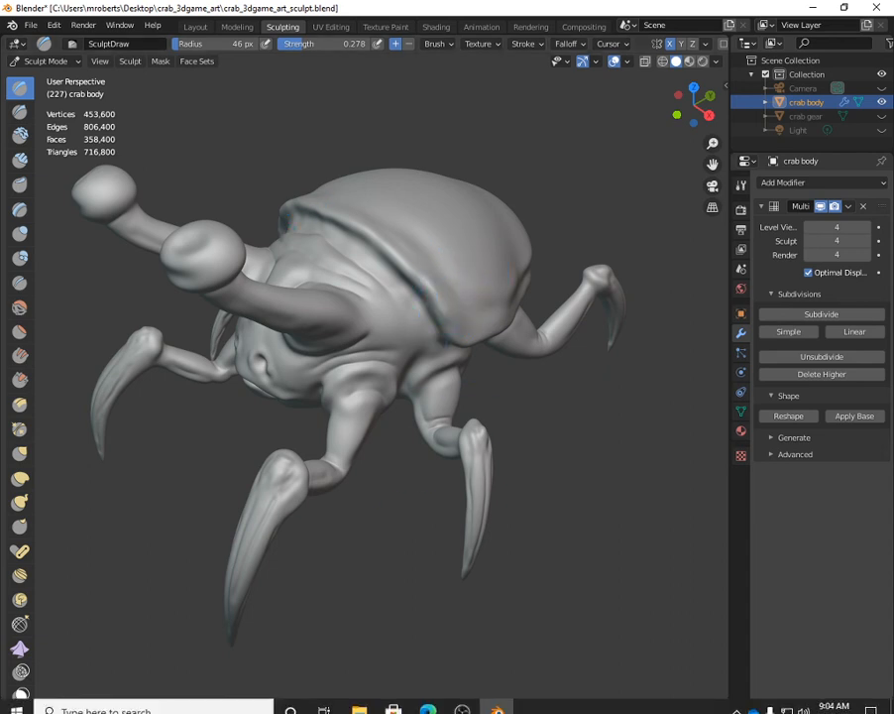
click(429, 702)
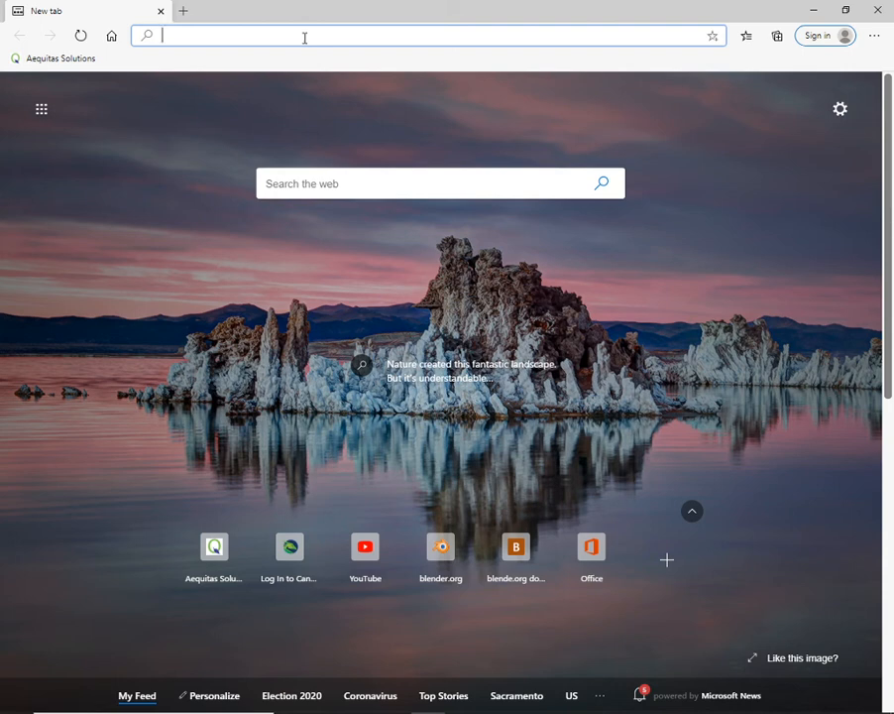
text(scale s)
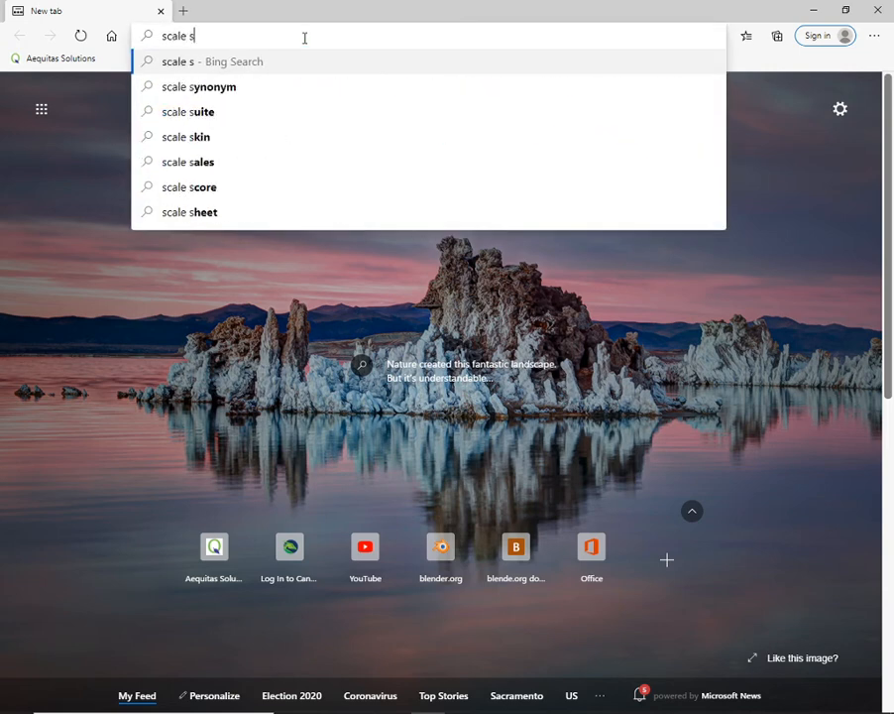
key(BackSpace)
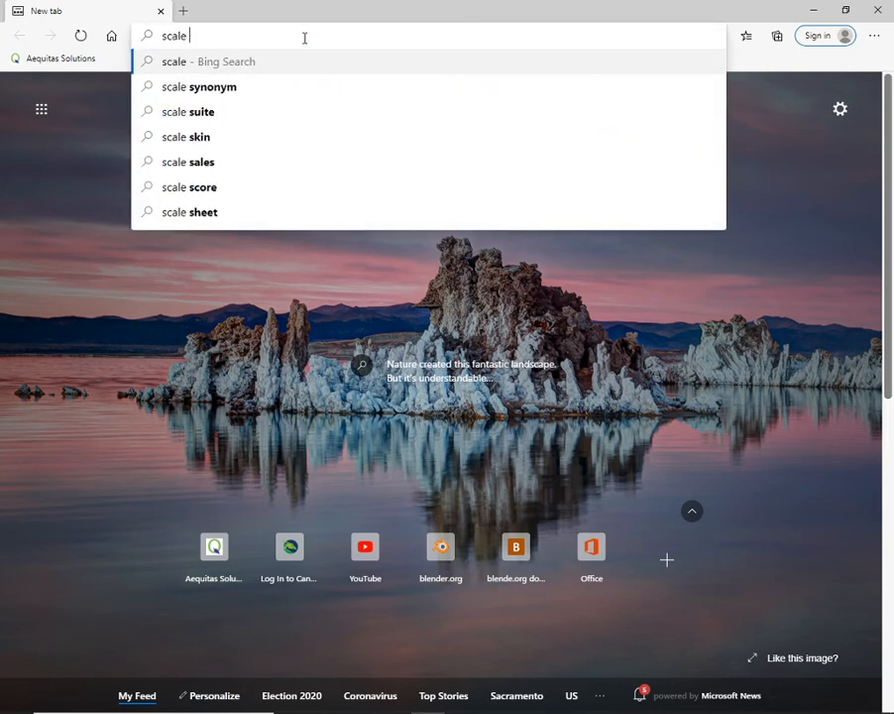
text(ap)
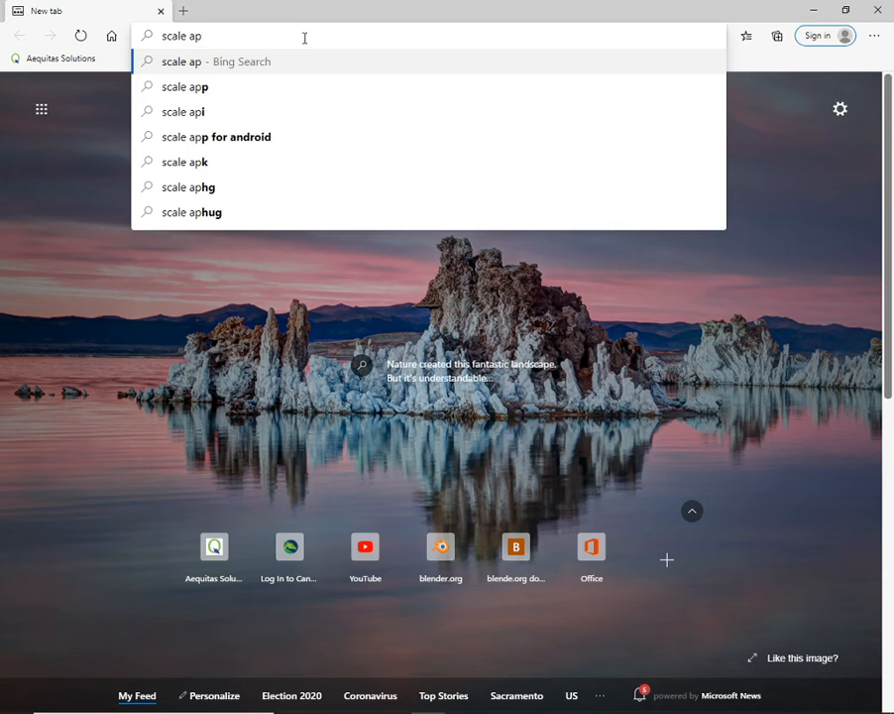
text(l)
key(BackSpace)
key(BackSpace)
text(lpha)
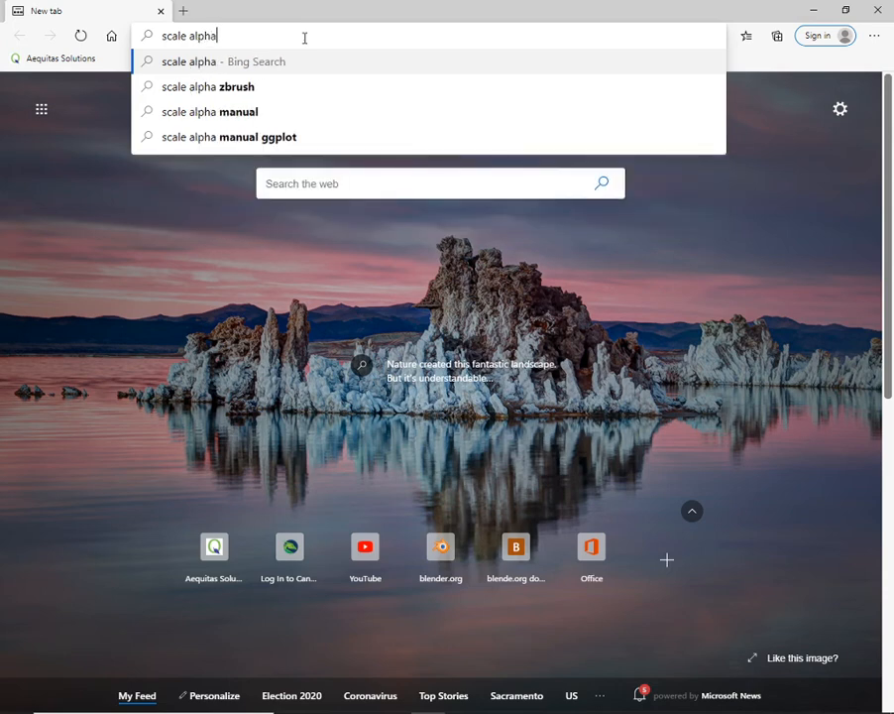
text(s)
key(Return)
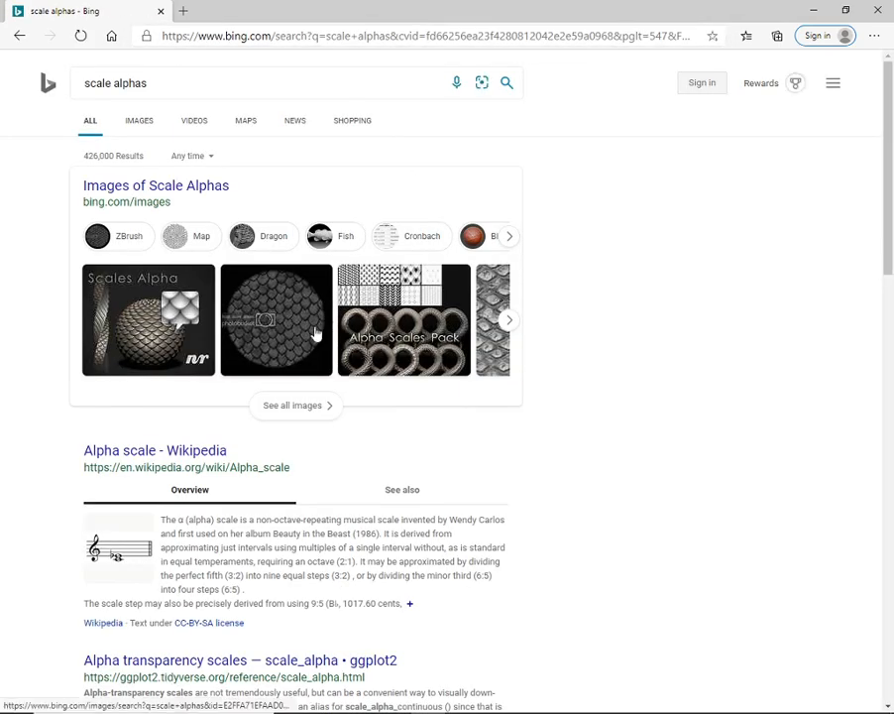
click(138, 123)
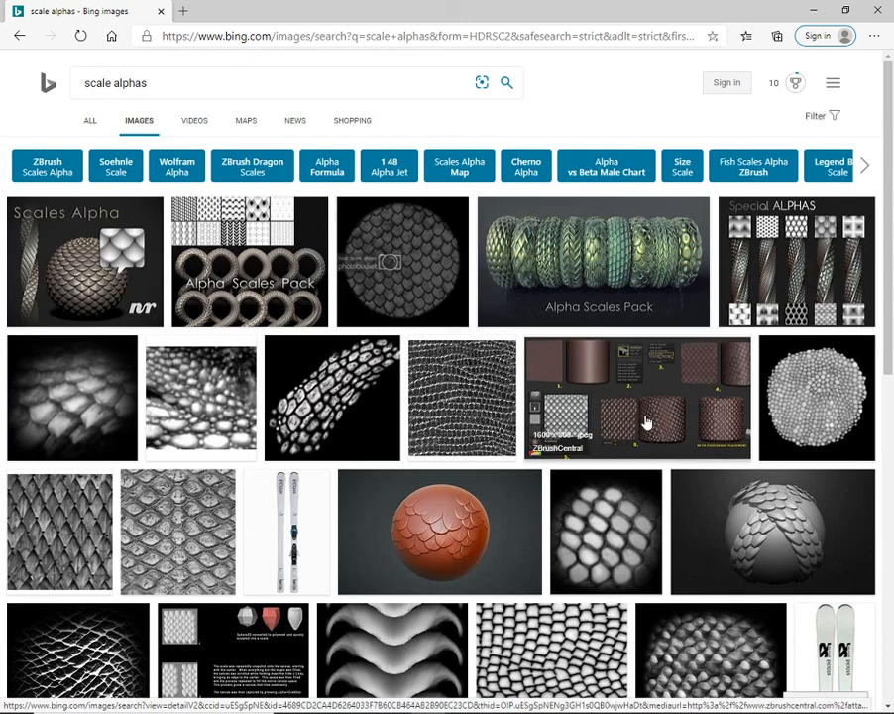
- Save the image of separate, irregular white scales on black from the image results to the Desktop as "scales"
scroll(645, 422, down, 1)
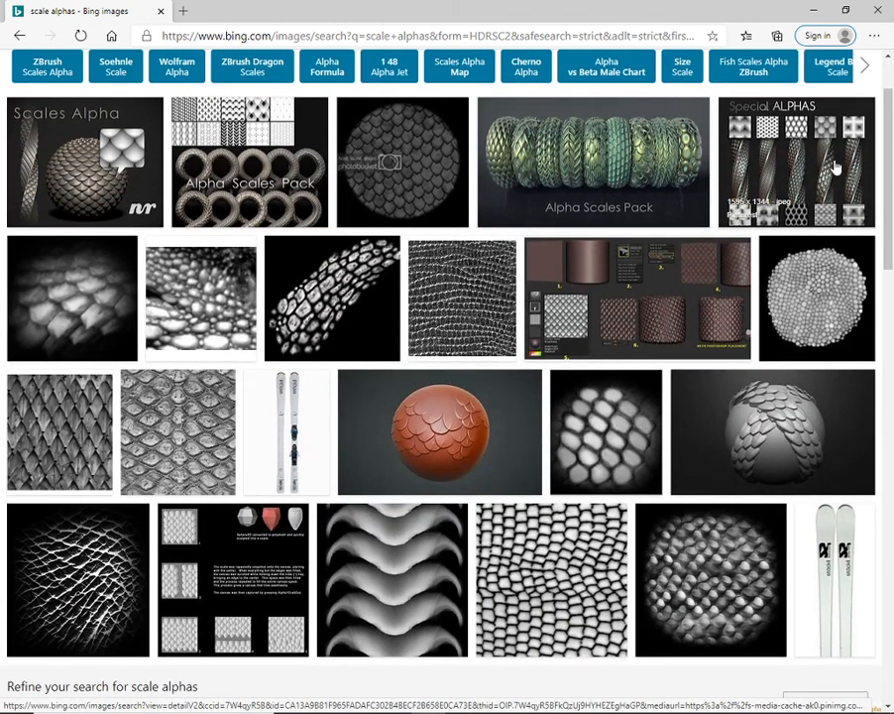
scroll(798, 278, down, 1)
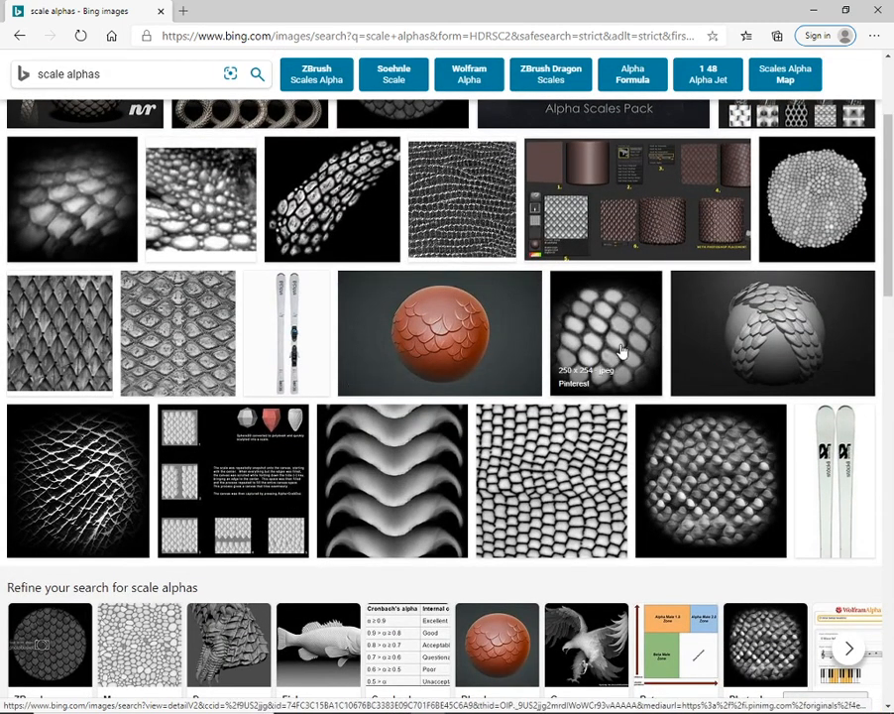
scroll(595, 446, down, 2)
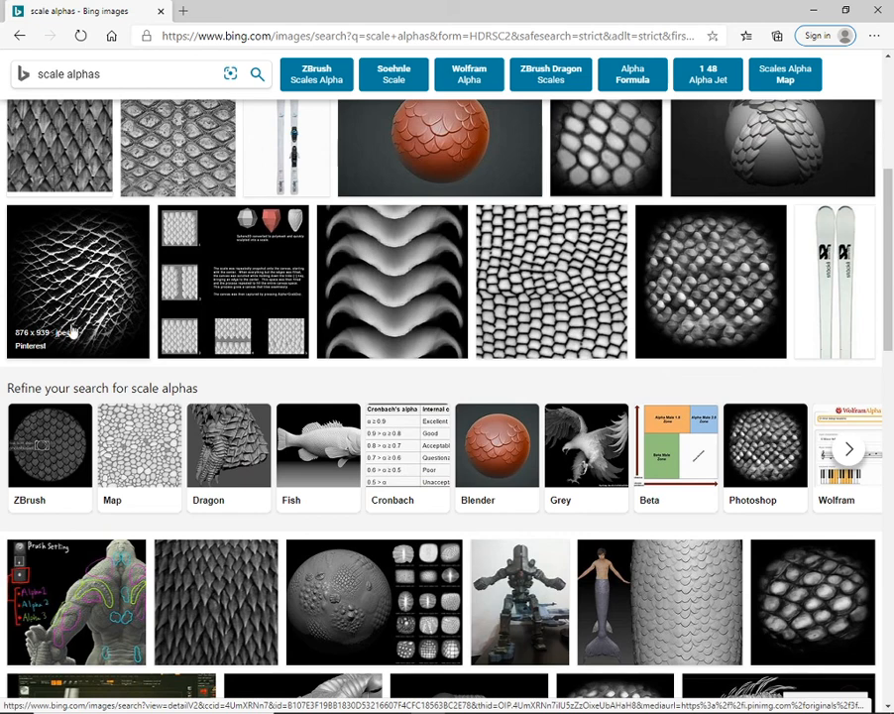
scroll(654, 337, down, 1)
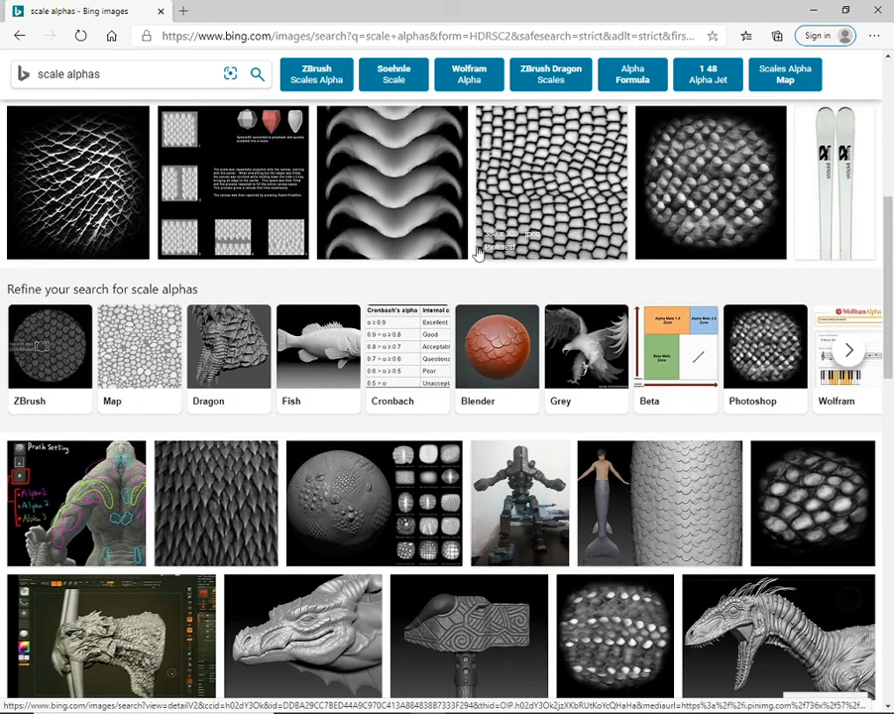
scroll(590, 278, down, 2)
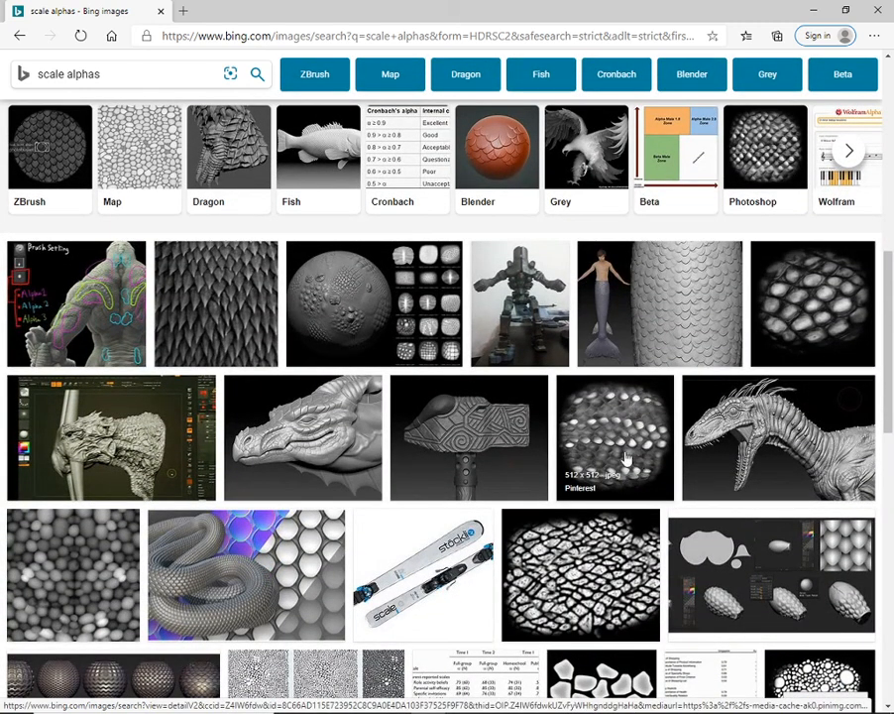
scroll(604, 446, down, 2)
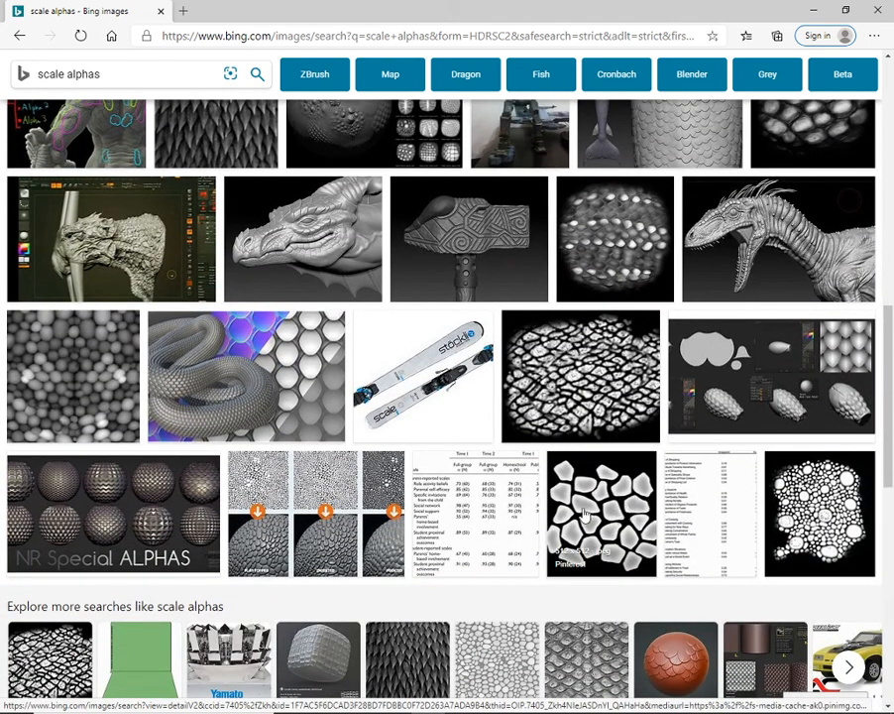
right_click(608, 503)
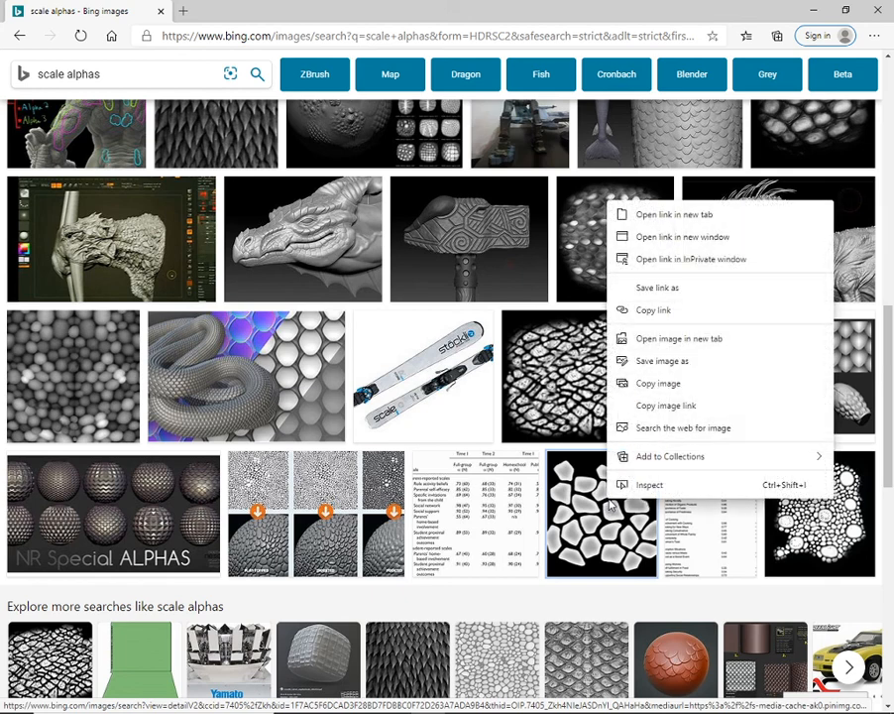
click(670, 369)
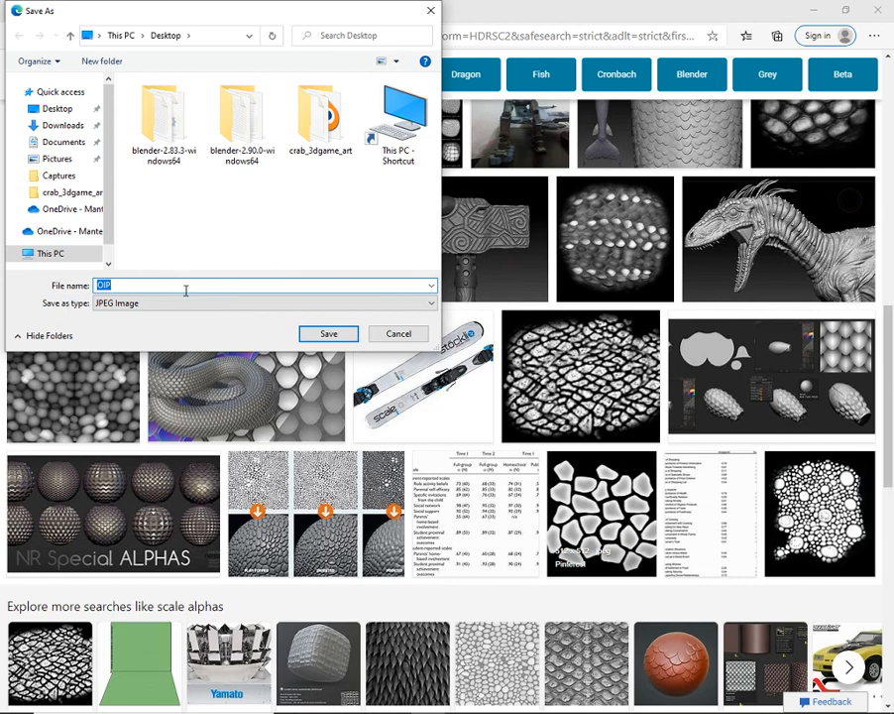
text(scales)
key(Return)
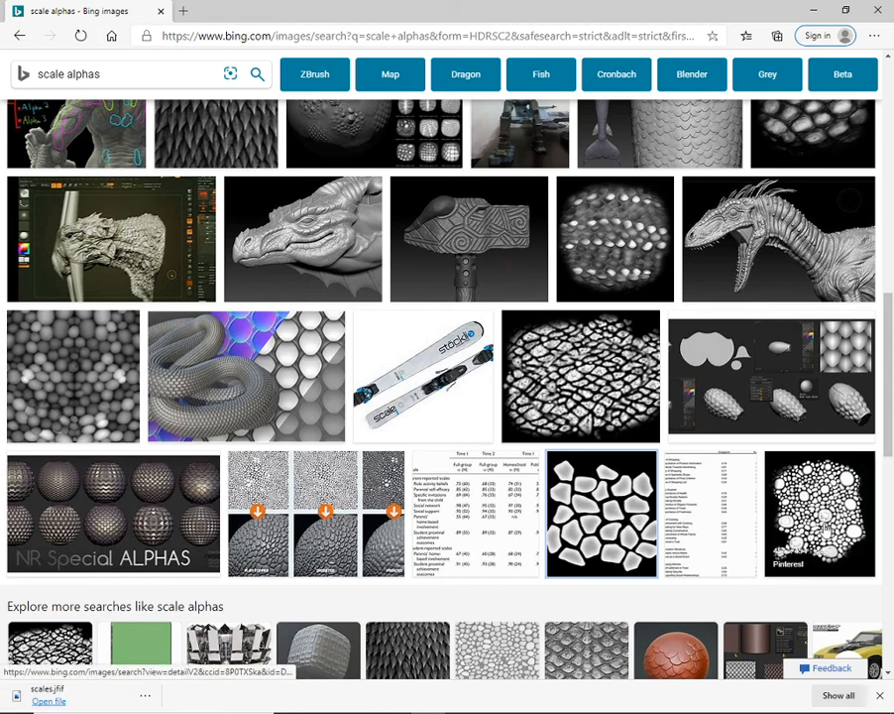
scroll(476, 381, down, 2)
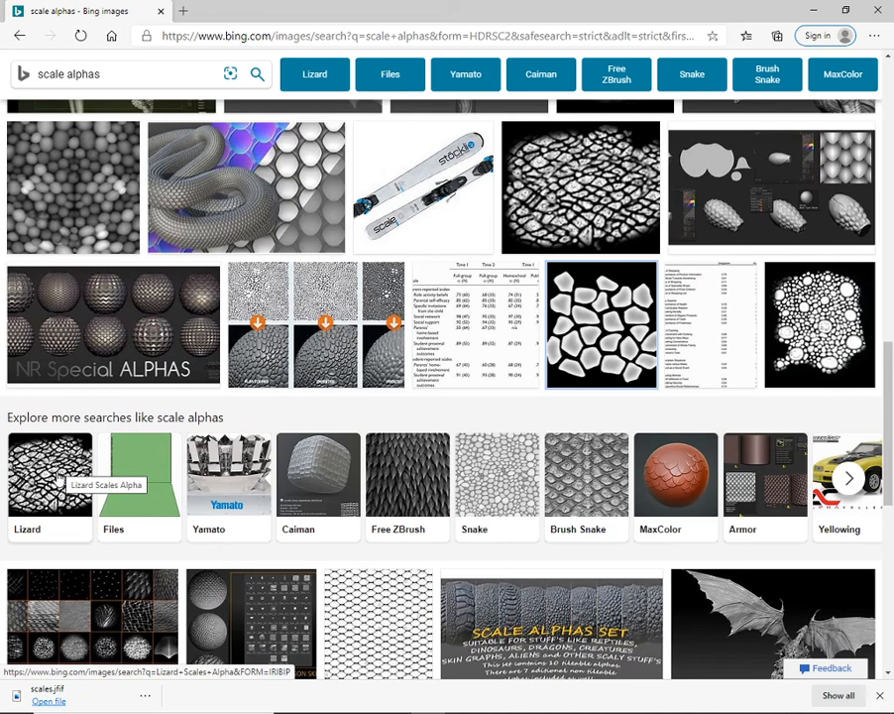
scroll(822, 468, up, 7)
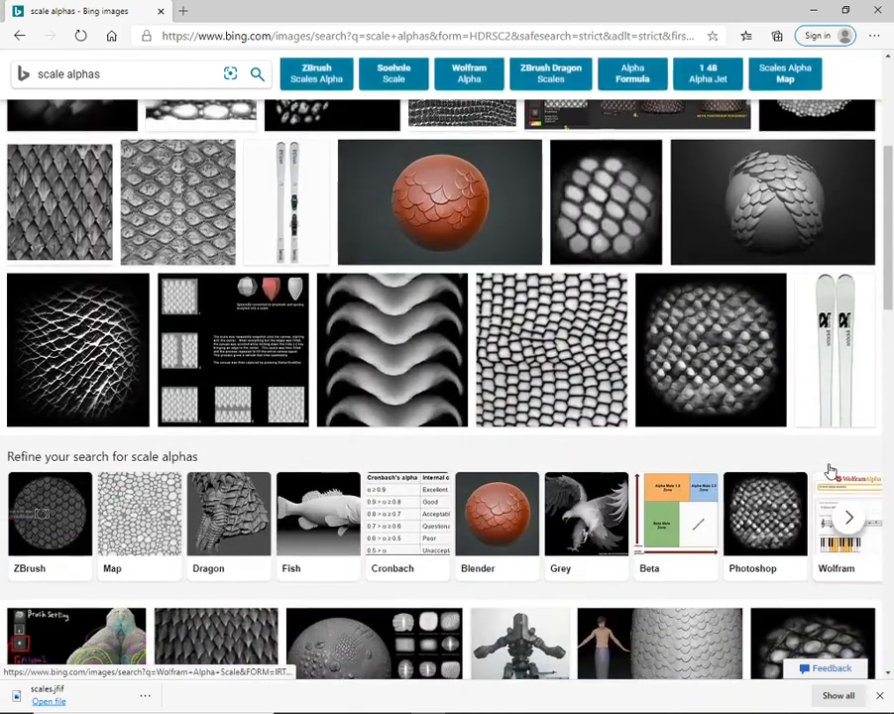
scroll(830, 468, up, 3)
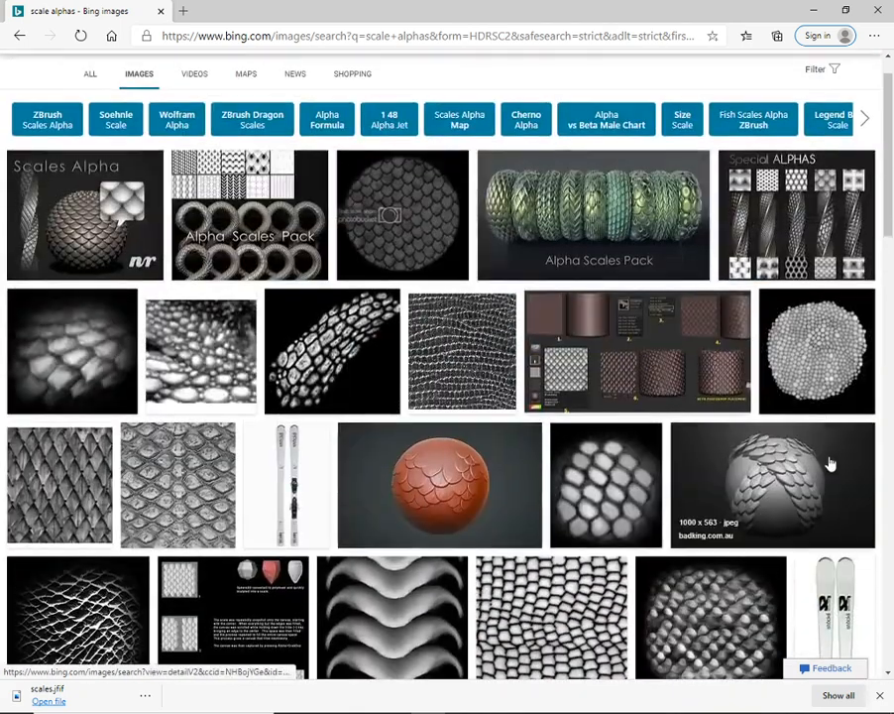
right_click(828, 342)
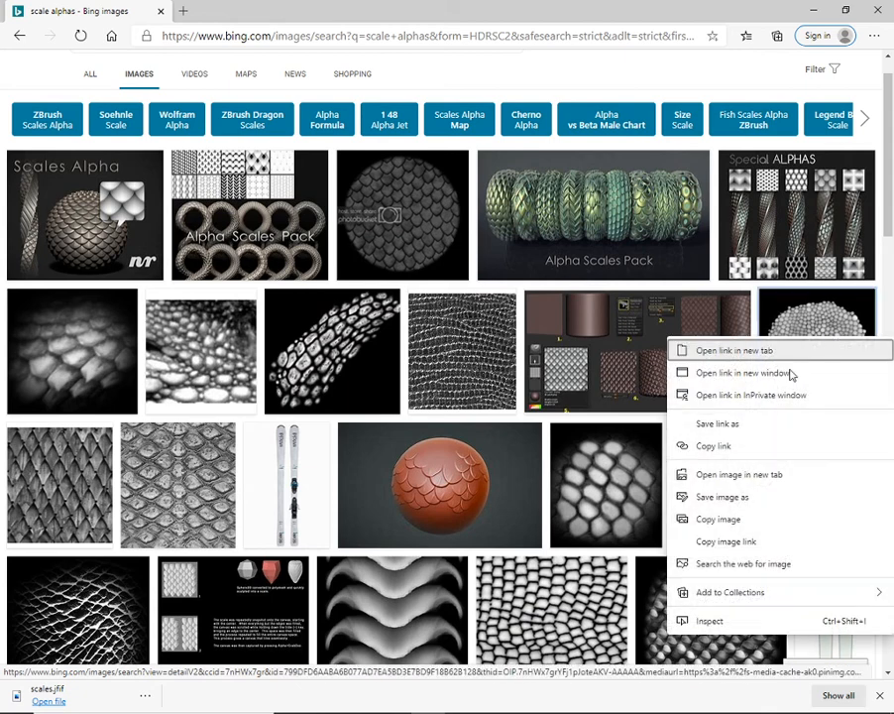
click(741, 506)
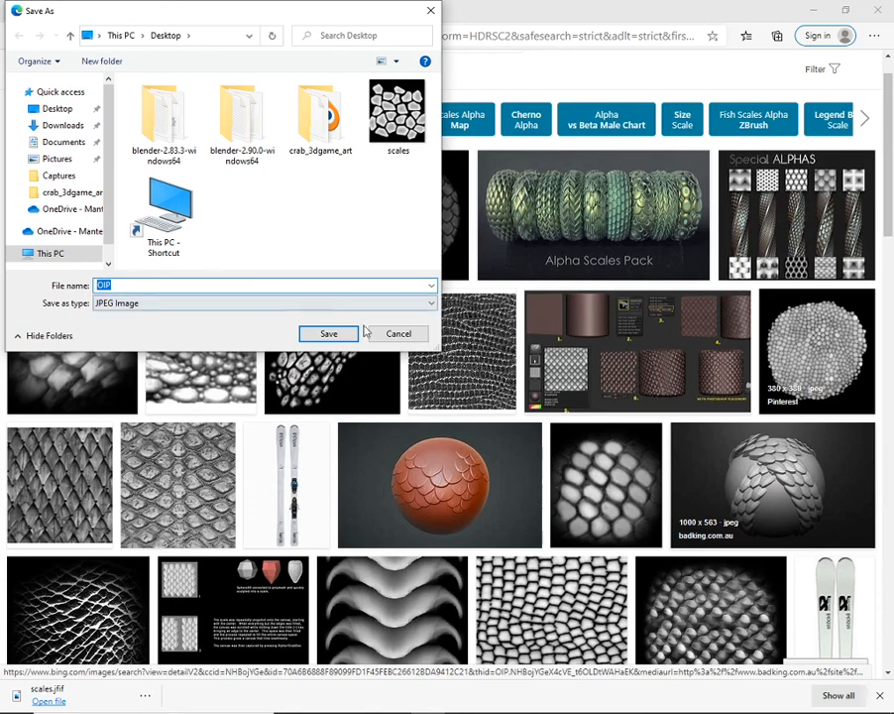
click(397, 336)
- Save the image of the curved strip of dragon scales to the Desktop as "dinoskin2alpha" and close the browser to return to Blender
click(363, 341)
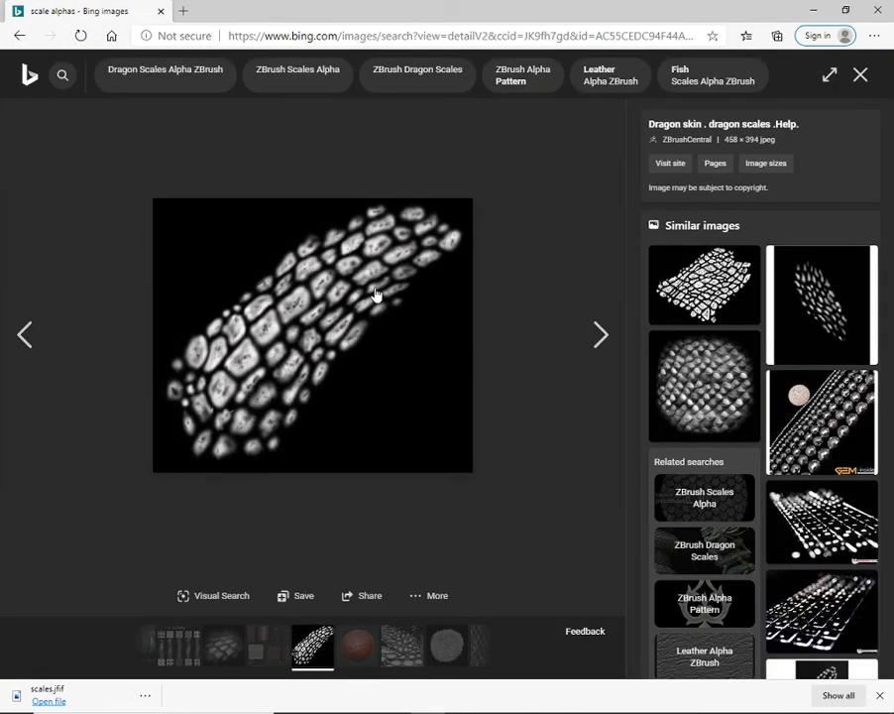
right_click(376, 294)
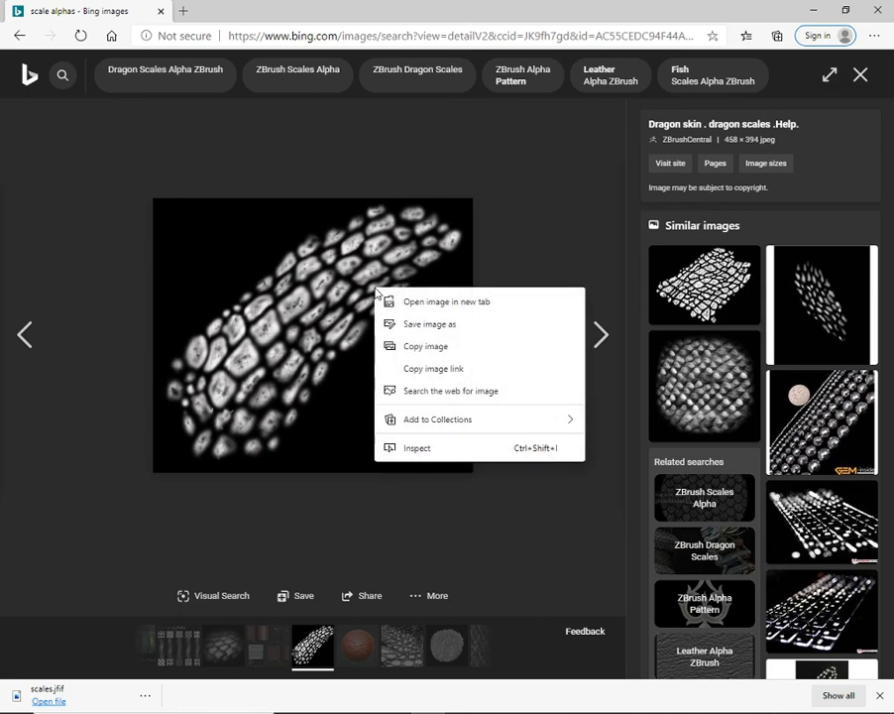
click(440, 327)
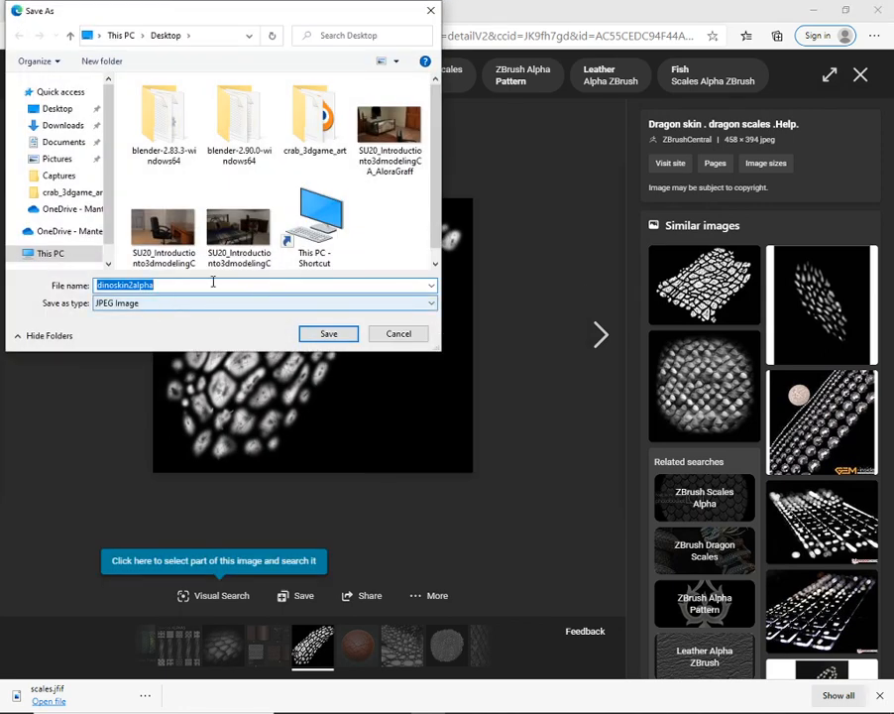
click(327, 334)
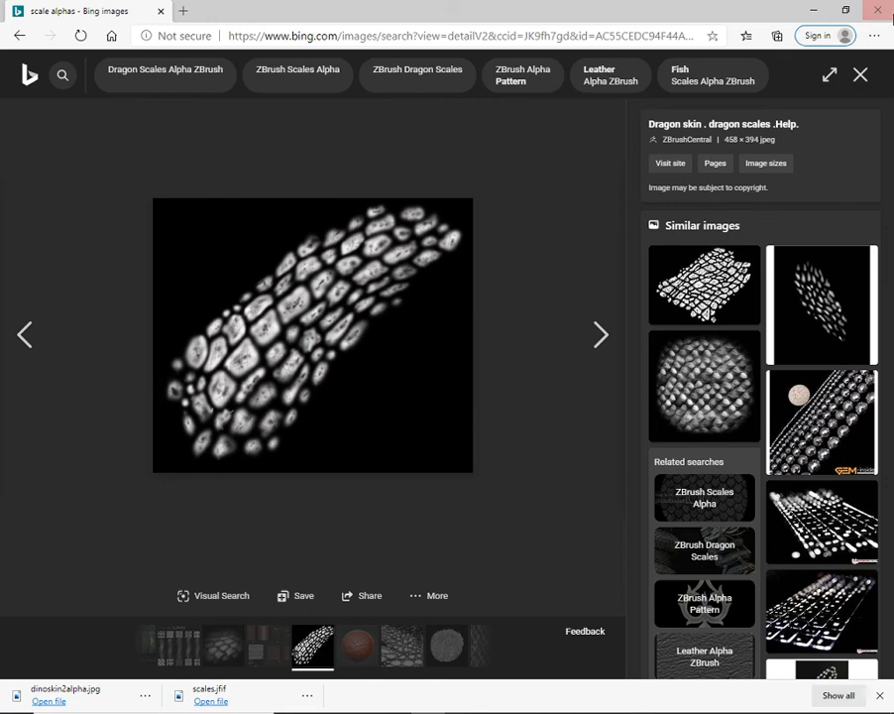
click(879, 10)
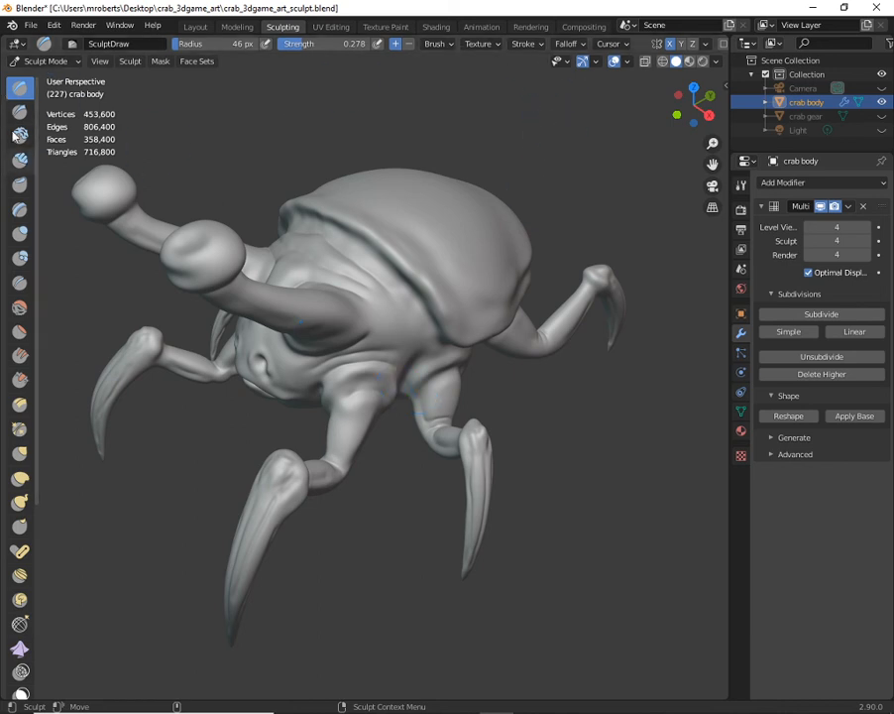
- Create a new texture for the SculptDraw brush
middle_drag(355, 242, 413, 339)
scroll(436, 351, up, 4)
middle_drag(459, 365, 439, 342)
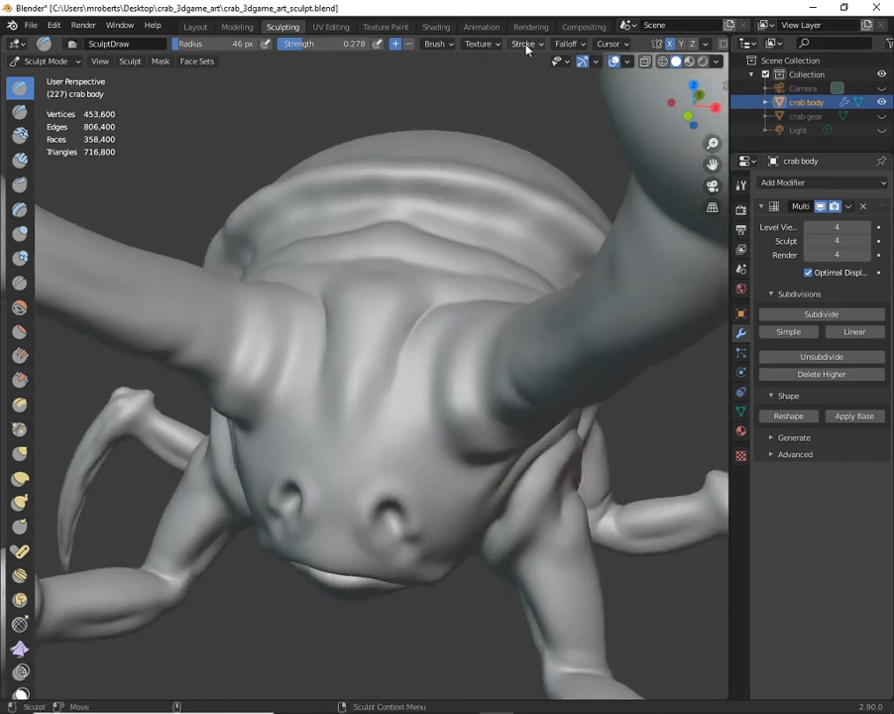
click(495, 49)
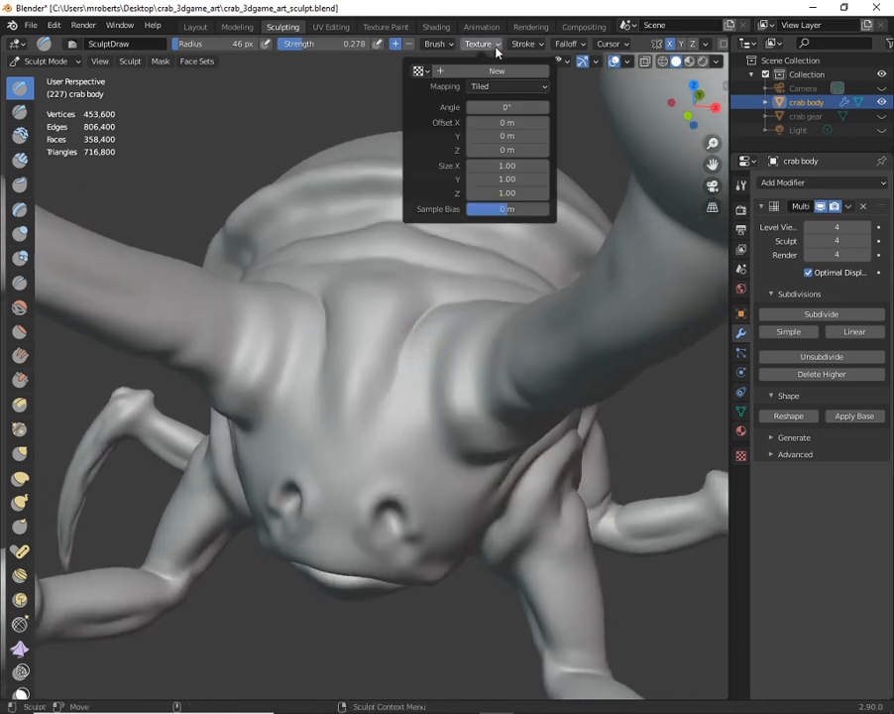
click(418, 71)
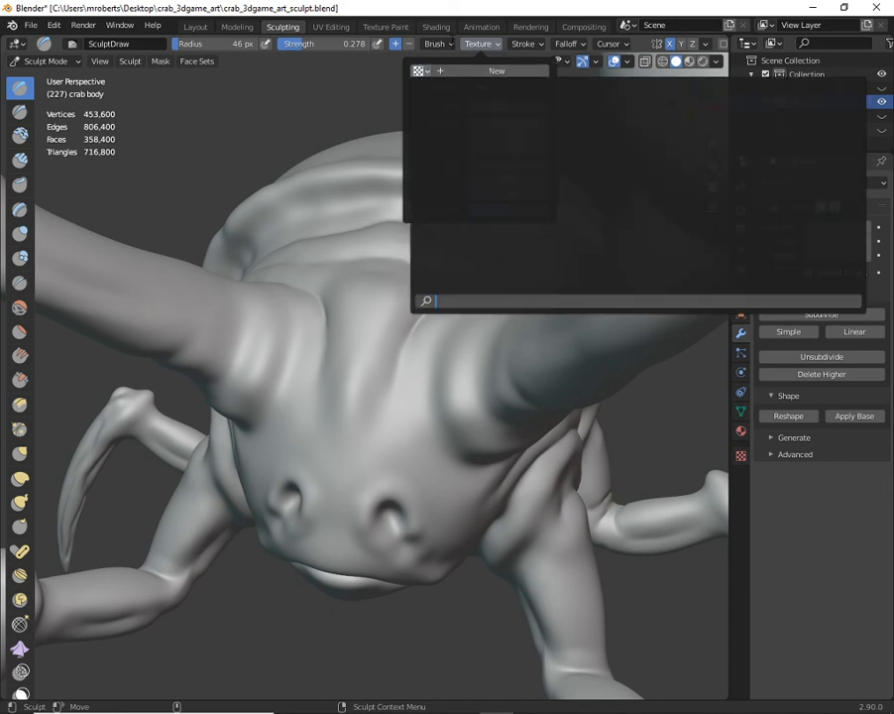
click(486, 71)
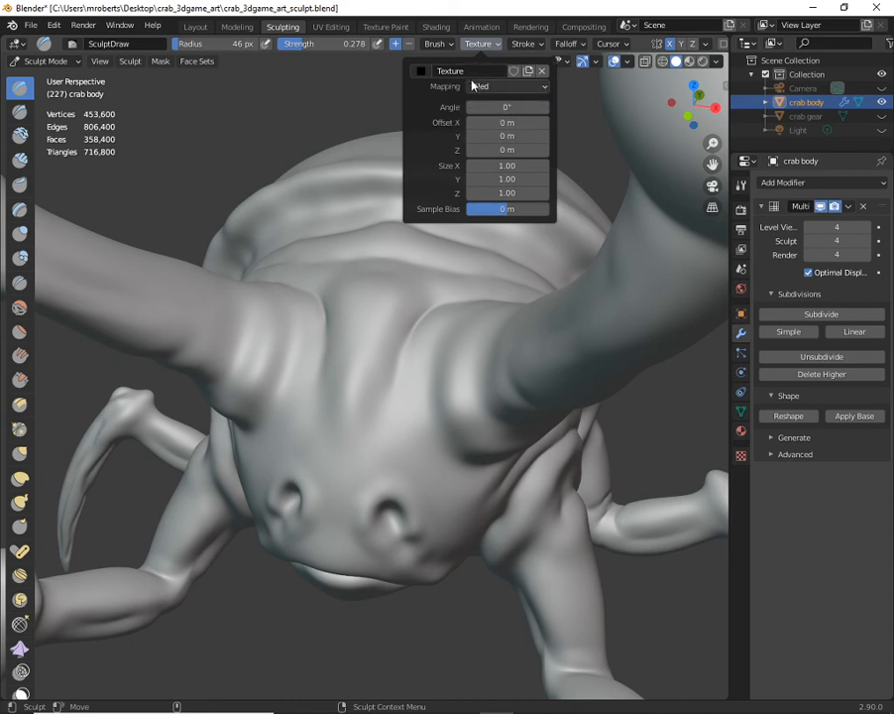
- Load dinoskin2alpha.jpg from the Desktop as the image of the new brush texture
click(741, 456)
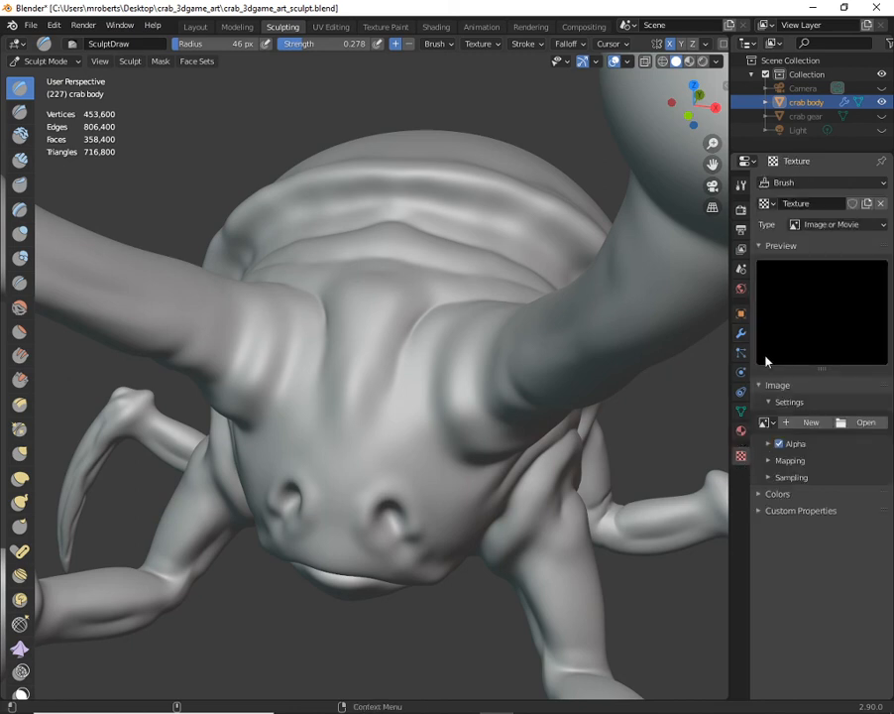
click(741, 432)
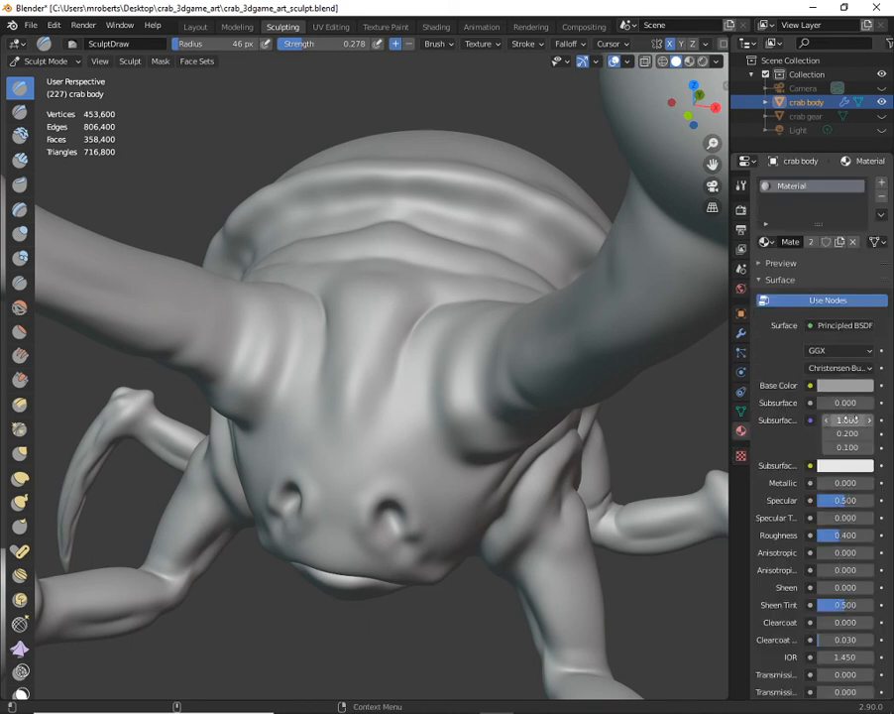
click(743, 458)
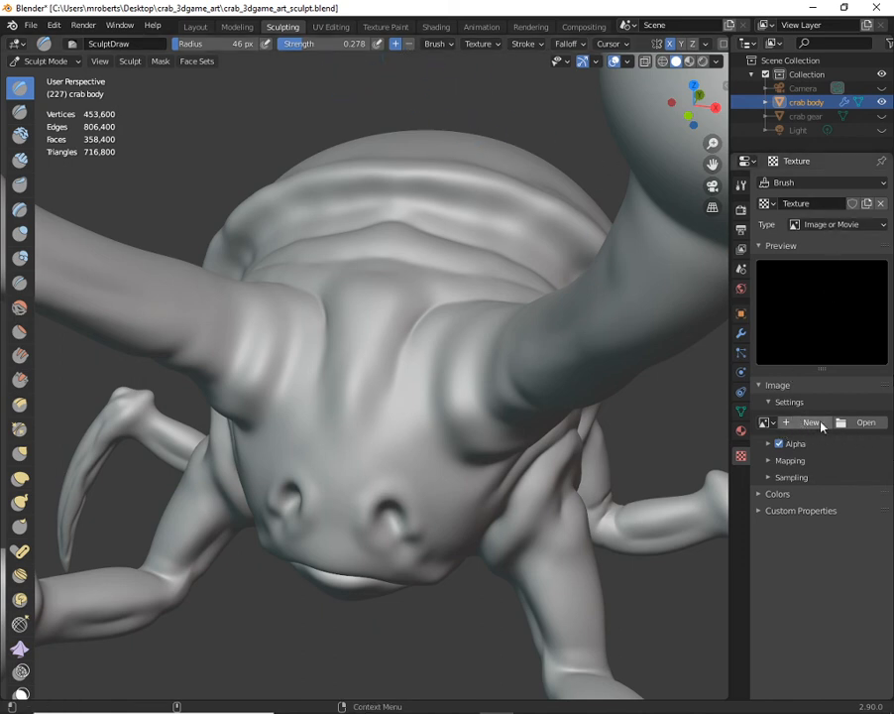
click(864, 423)
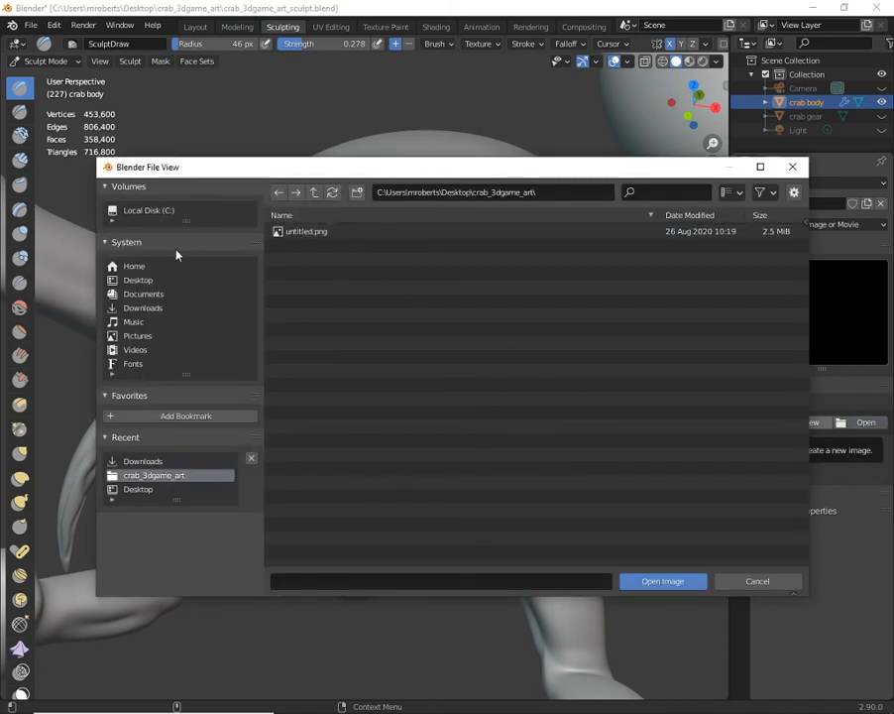
click(141, 281)
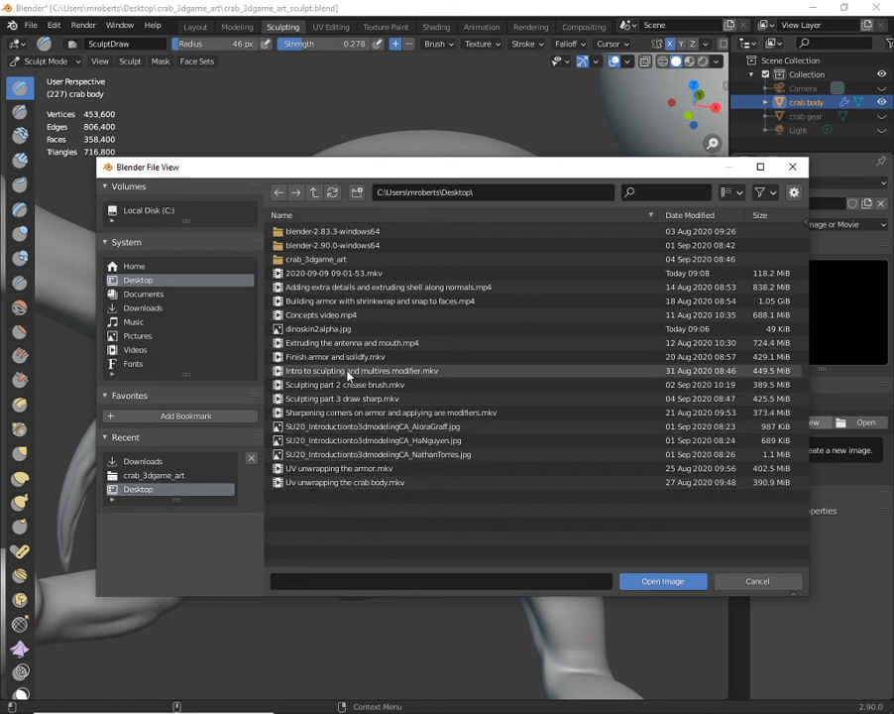
click(330, 331)
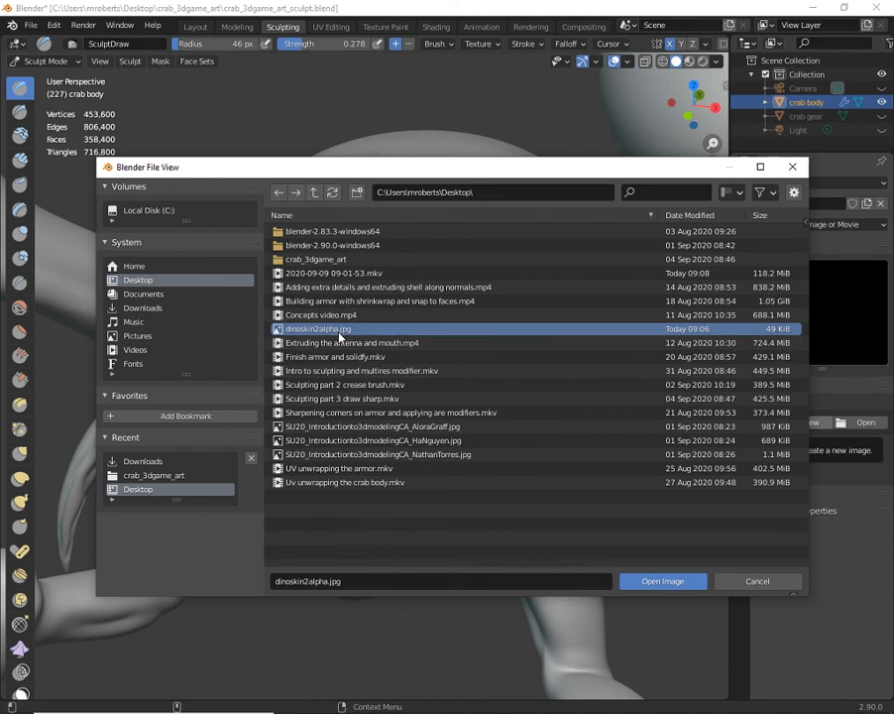
click(647, 581)
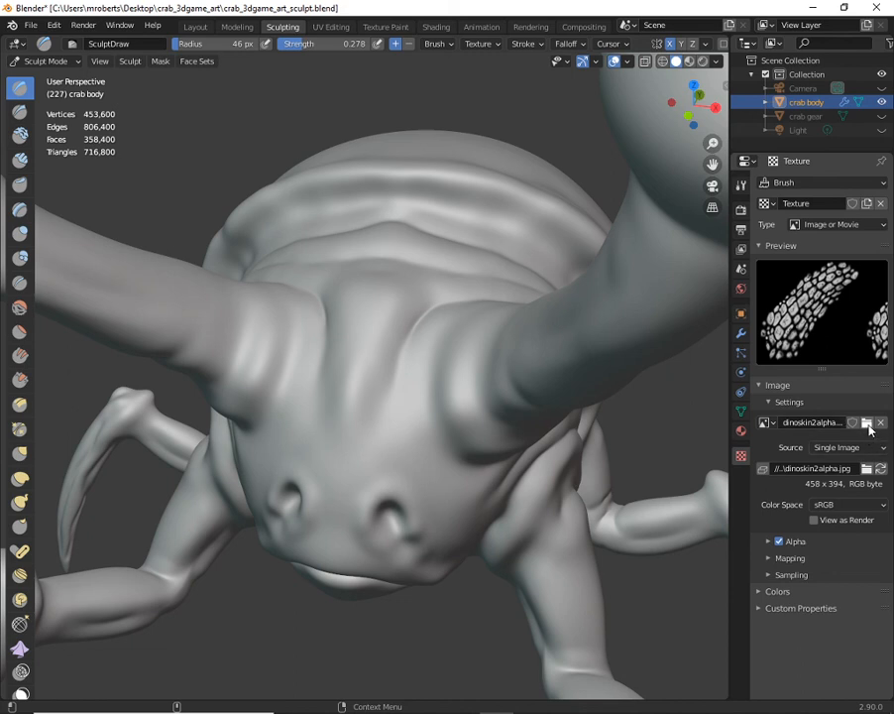
- Select the scale image texture for the SculptDraw brush and check its thumbnail against the texture properties
click(482, 44)
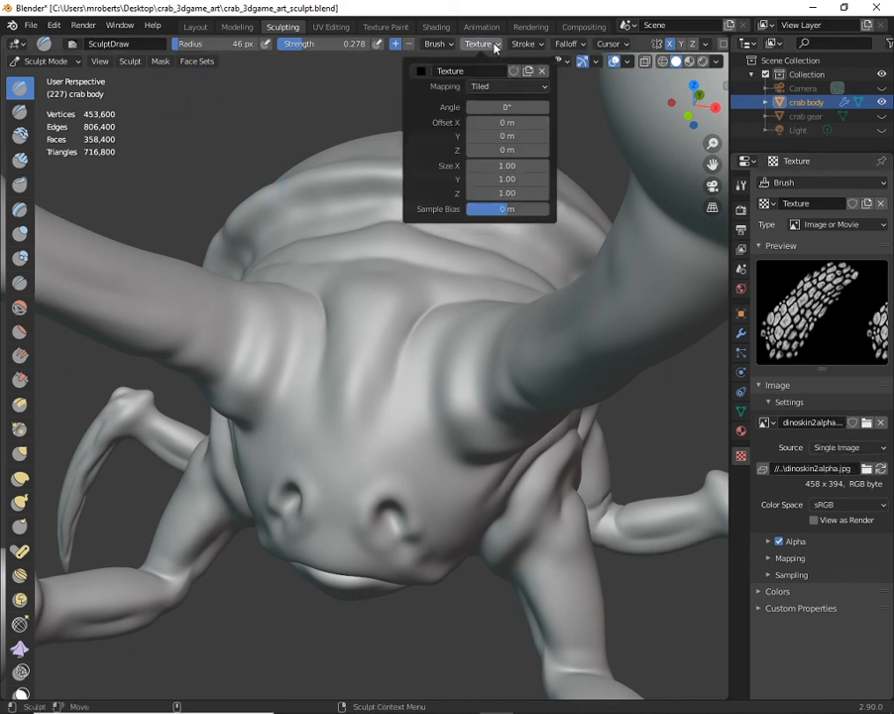
click(422, 71)
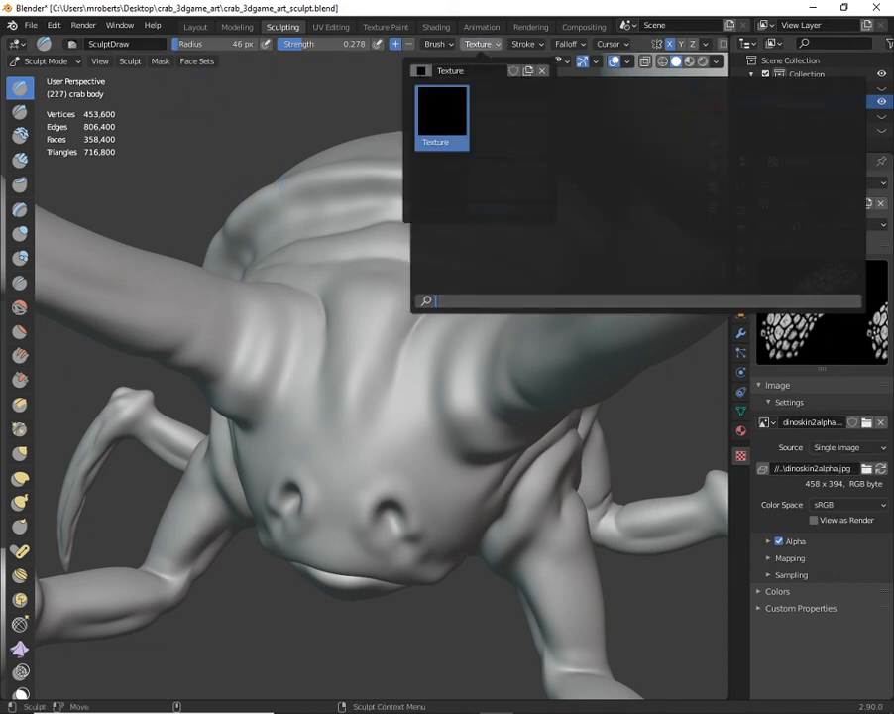
click(435, 96)
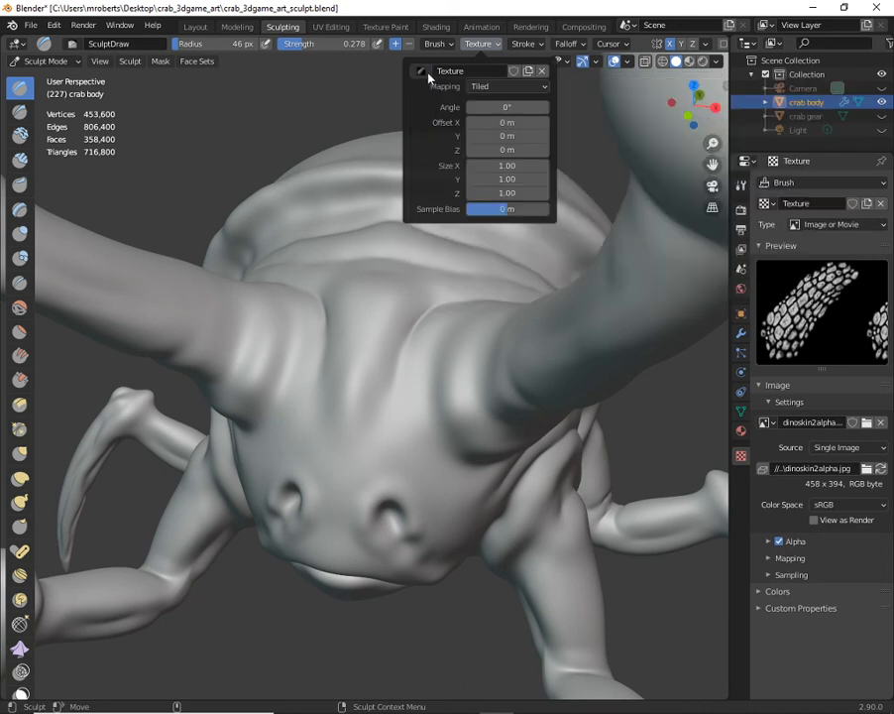
click(425, 72)
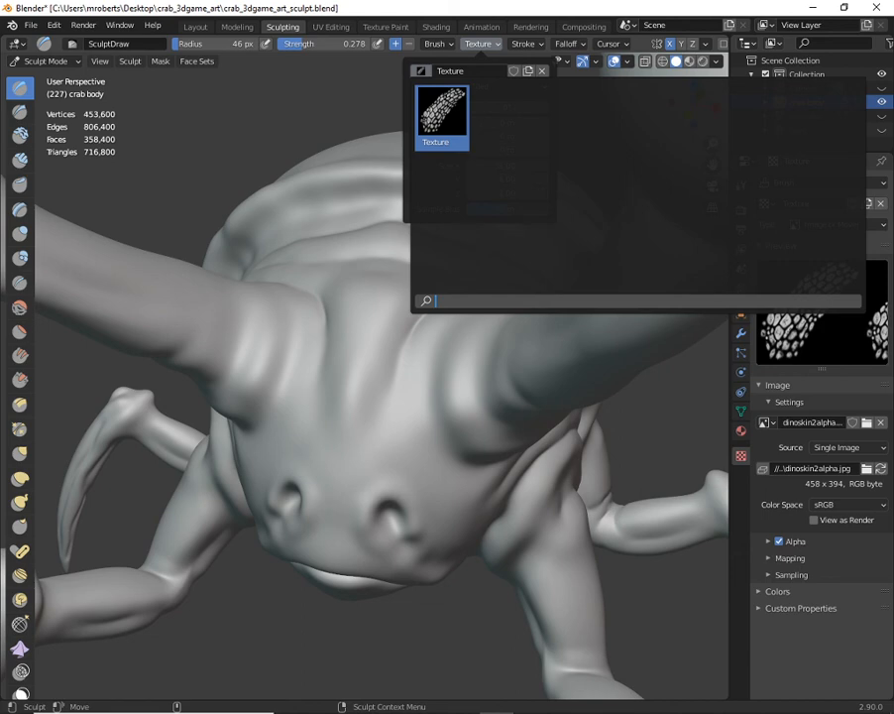
click(493, 48)
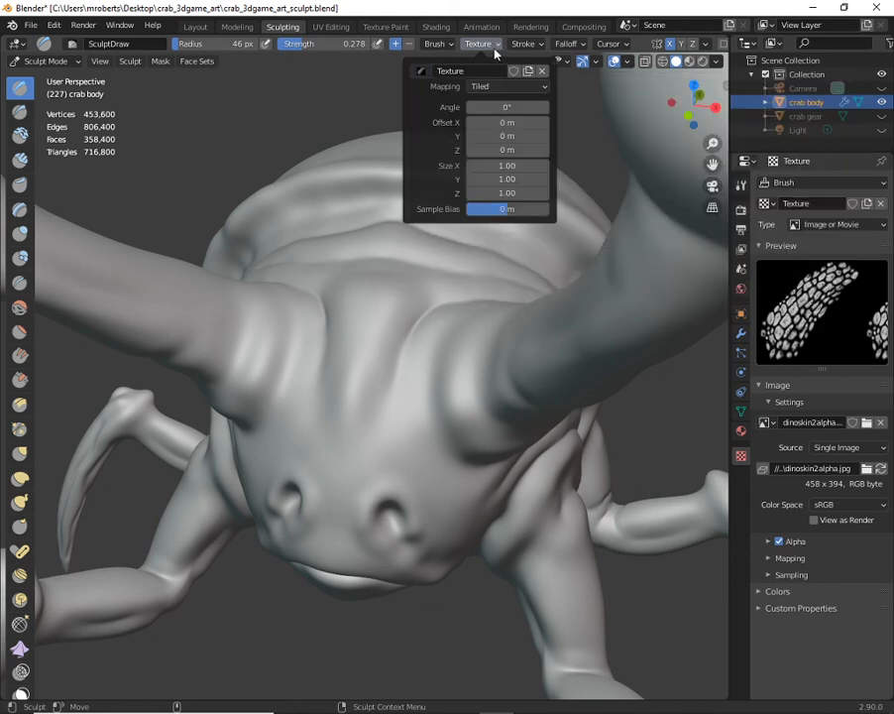
click(493, 45)
click(492, 45)
click(423, 72)
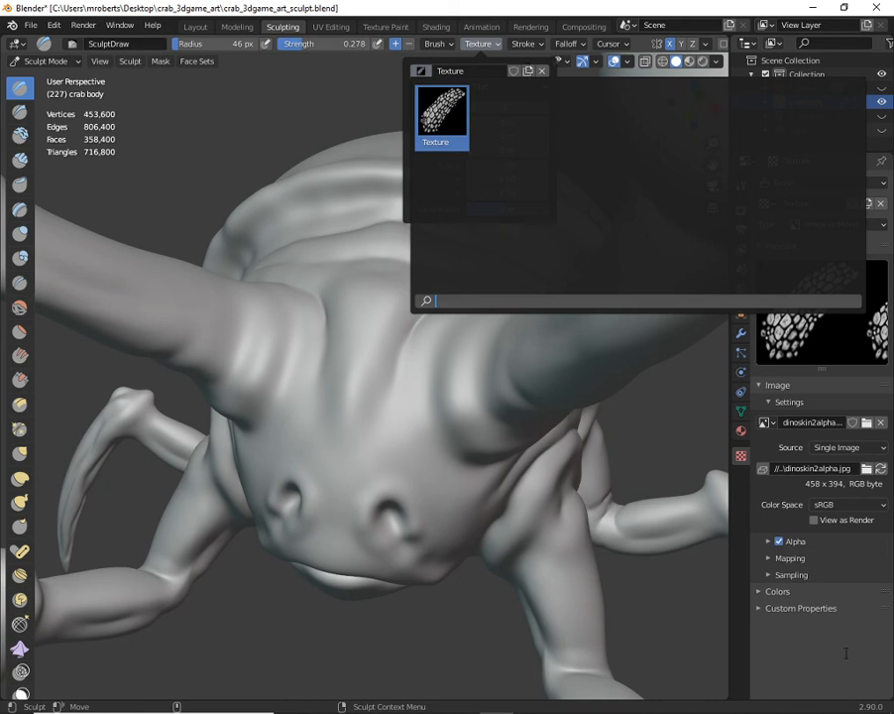
click(739, 457)
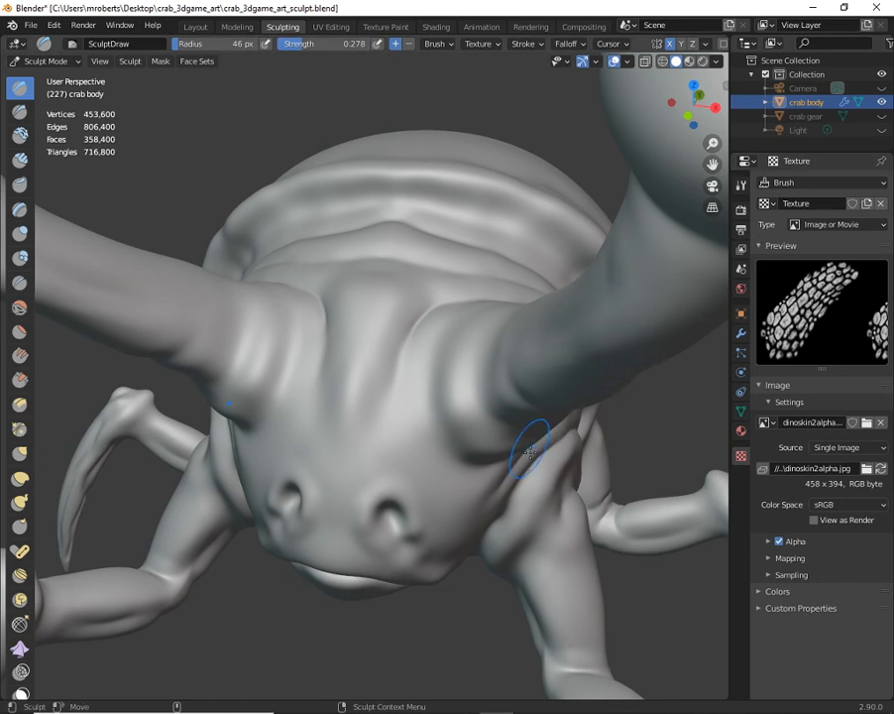
- Verify that the scale texture is chosen for the brush and review the brush's stroke method settings
middle_drag(507, 201, 347, 228)
click(483, 44)
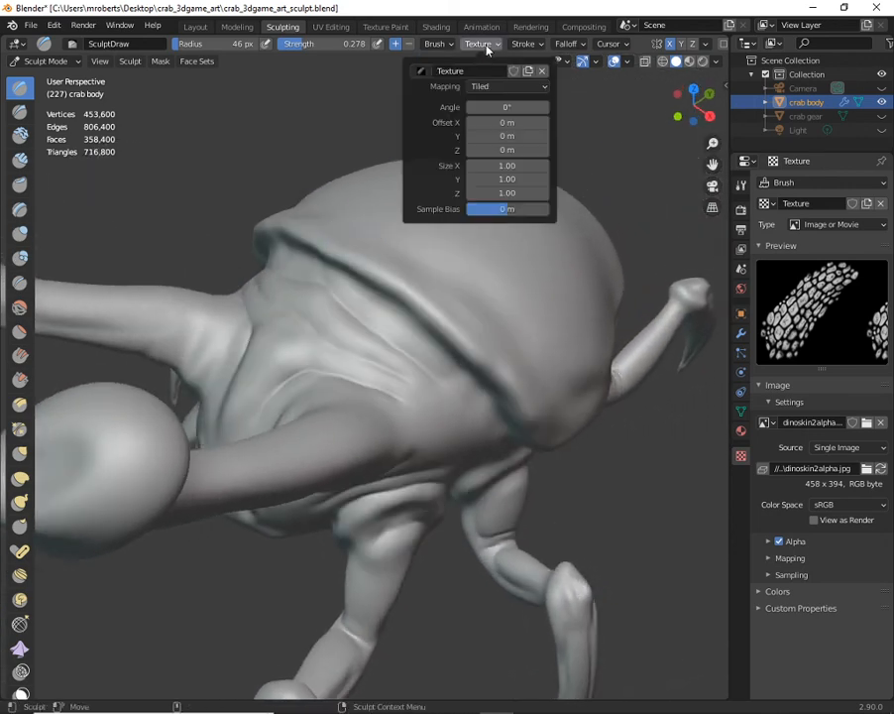
click(422, 74)
click(441, 124)
click(529, 47)
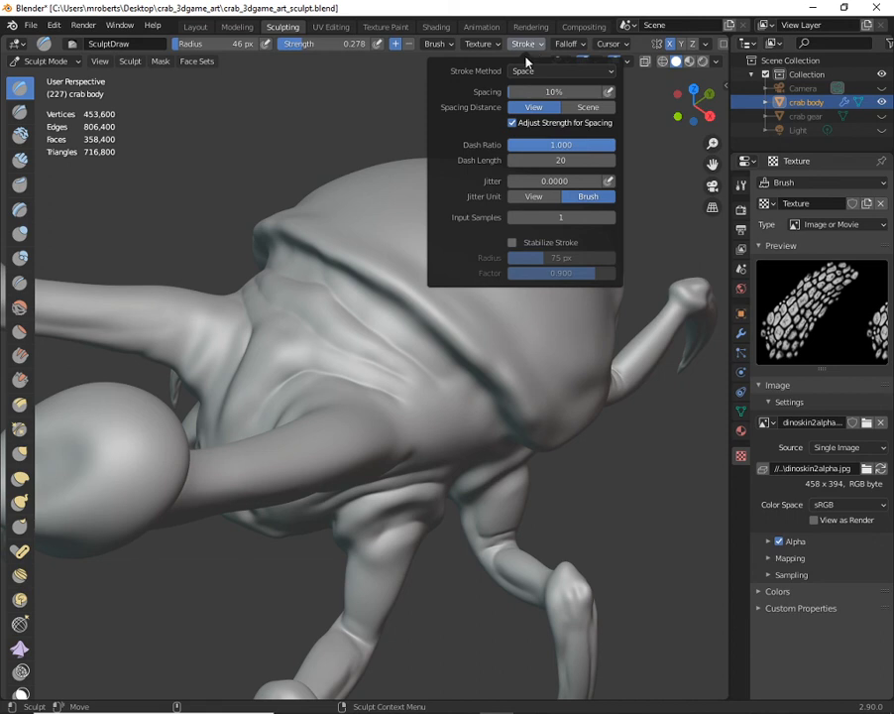
click(551, 71)
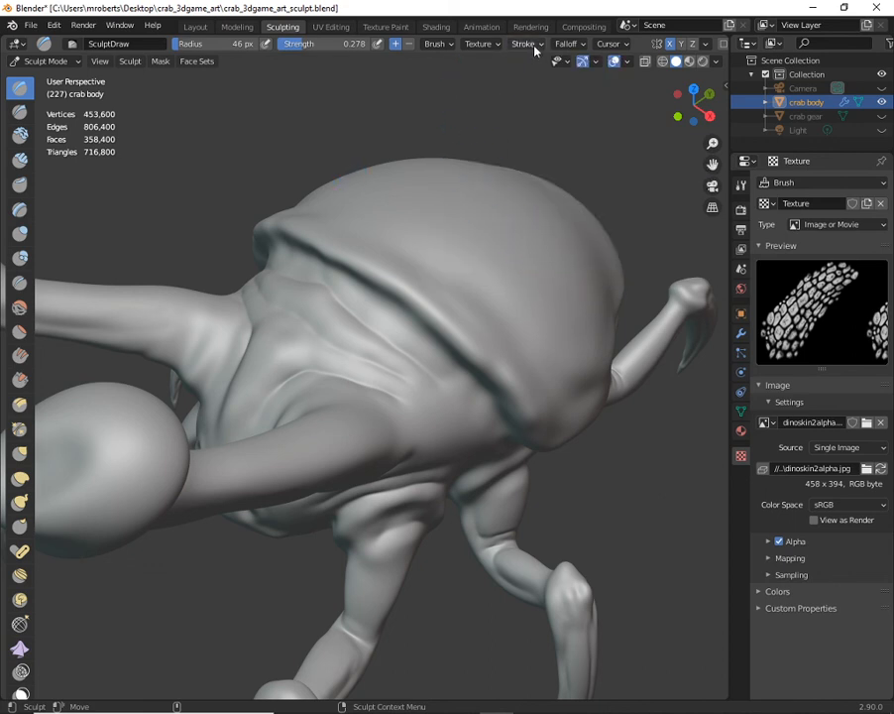
click(526, 43)
- Try a scale-textured SculptDraw stroke on the crab's forehead between the eye stalks and undo it
middle_drag(407, 270, 453, 343)
mouse_move(414, 282)
mouse_down()
mouse_move(396, 317)
mouse_move(384, 287)
mouse_move(390, 331)
mouse_move(402, 333)
mouse_move(414, 368)
mouse_move(396, 435)
mouse_move(338, 515)
mouse_move(342, 508)
mouse_up()
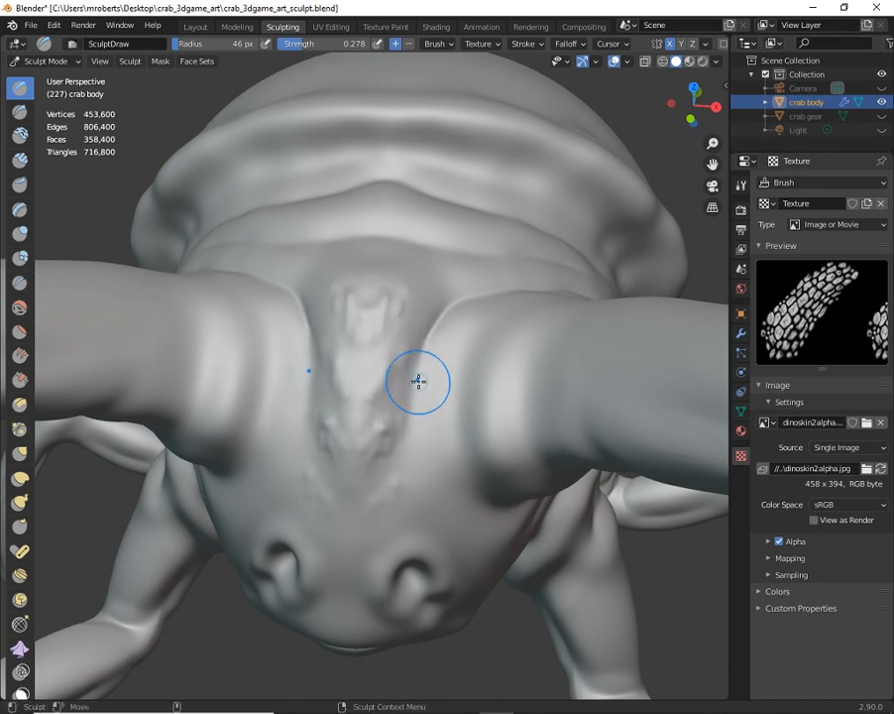
mouse_move(432, 378)
middle_down()
mouse_move(398, 400)
mouse_move(386, 355)
middle_up()
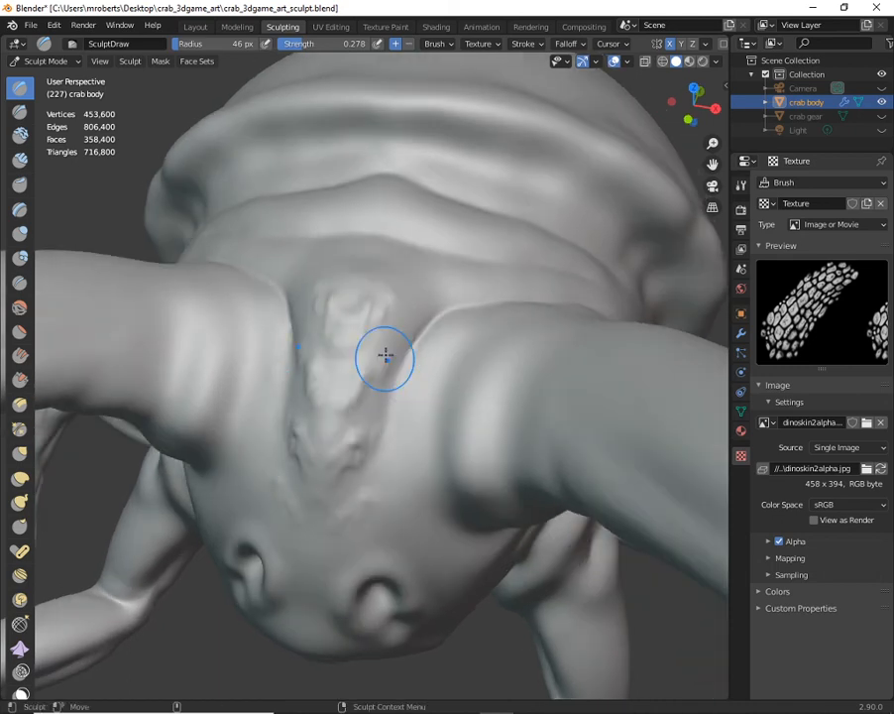
key(ctrl+z)
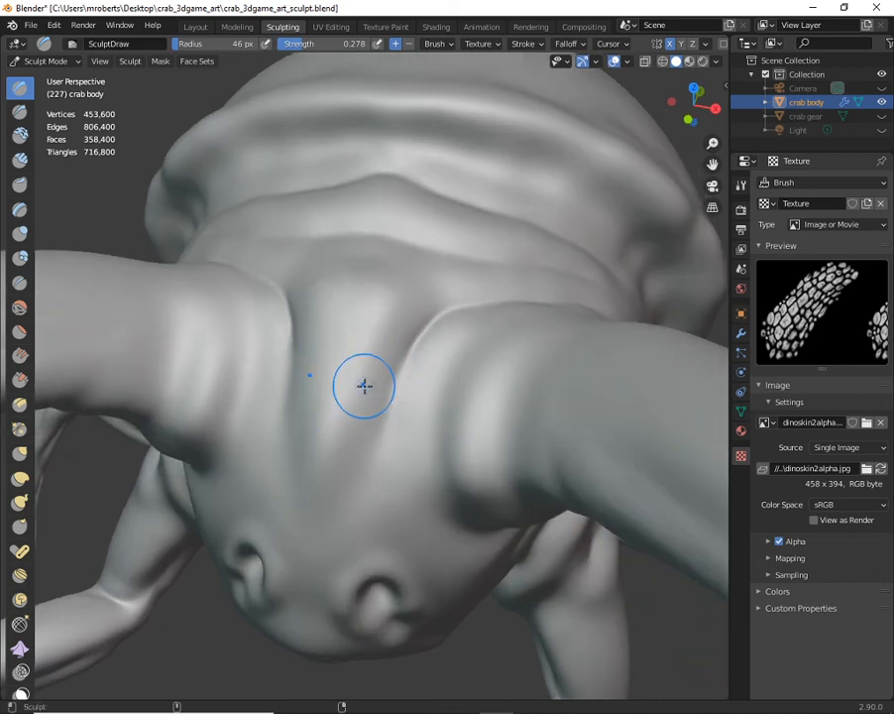
middle_drag(618, 262, 347, 419)
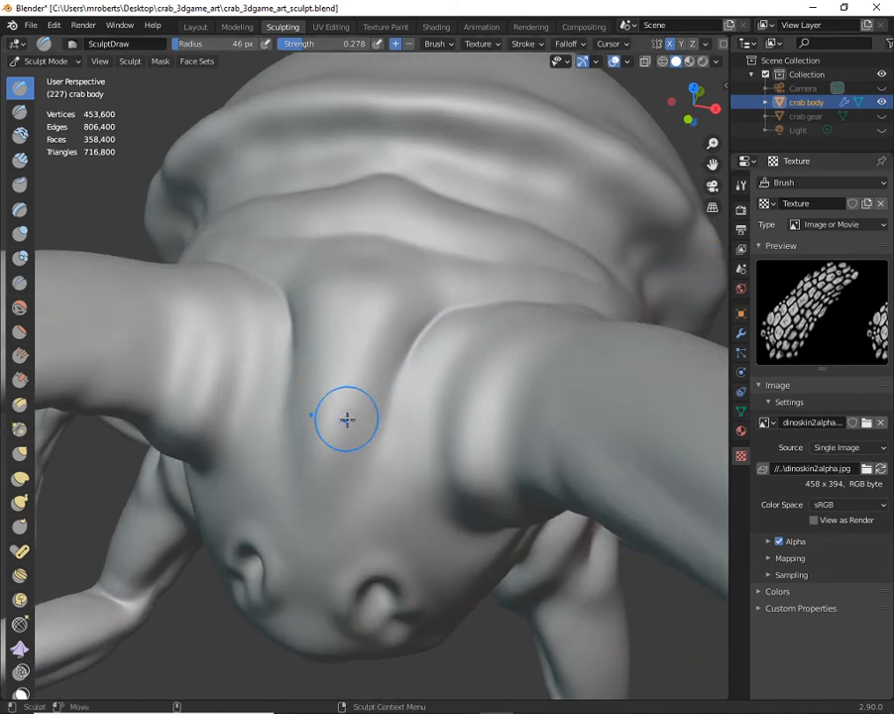
- Subdivide the crab body's Multiresolution modifier once more to reach sculpt level 5
click(742, 335)
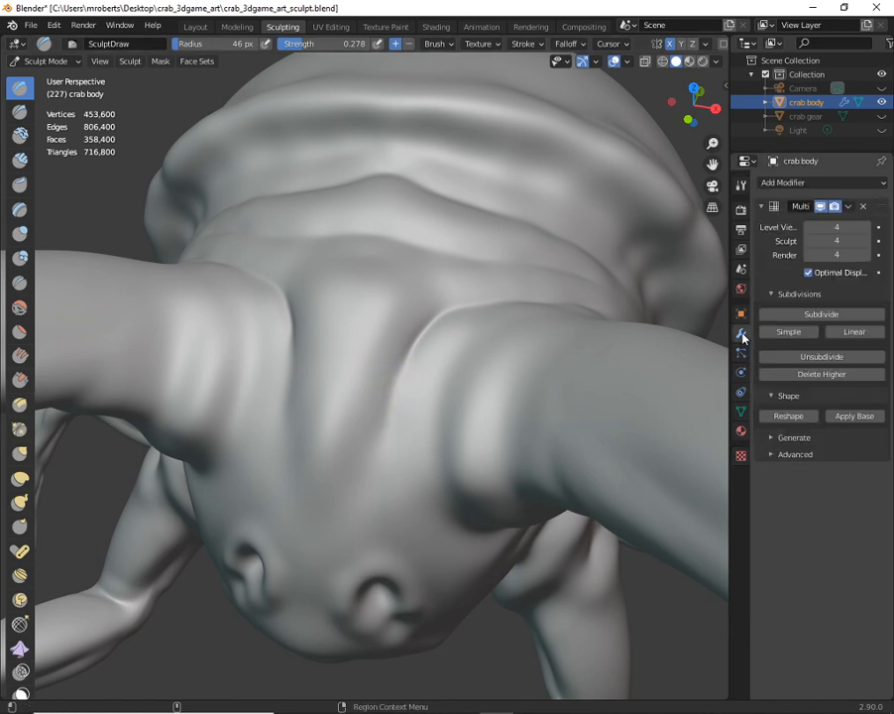
click(741, 455)
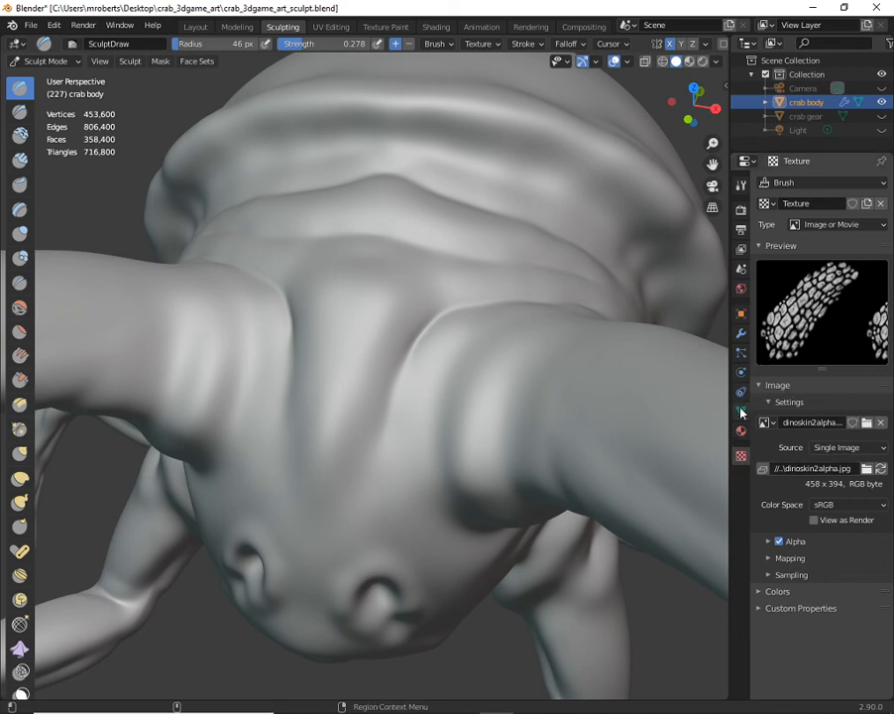
click(741, 334)
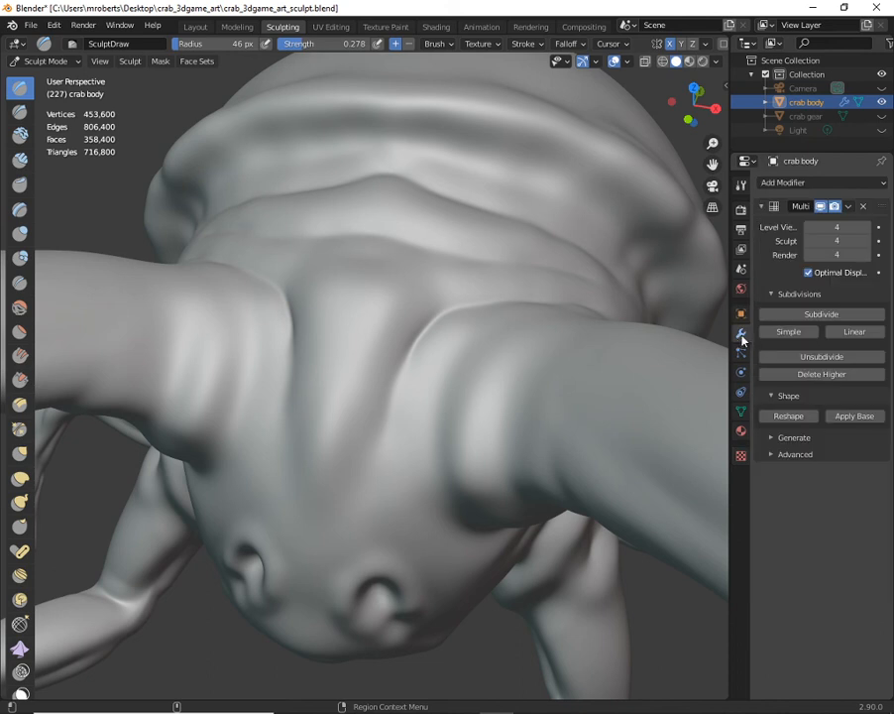
click(825, 314)
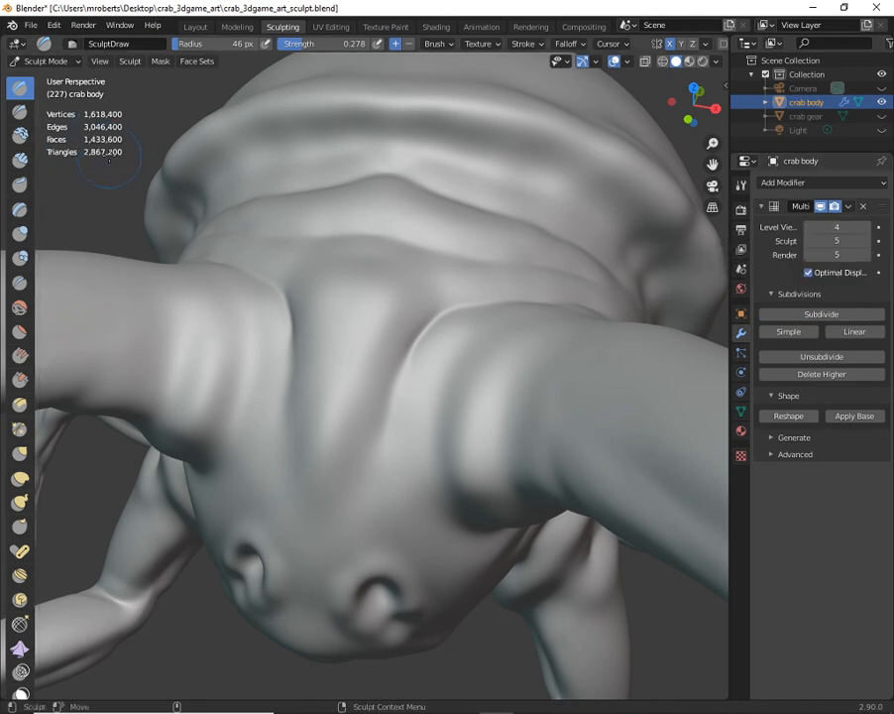
- Sculpt scale-textured SculptDraw strokes on the forehead between the eye stalks and up over the neck folds
mouse_move(390, 286)
mouse_down()
mouse_move(367, 321)
mouse_move(357, 286)
mouse_move(364, 353)
mouse_move(335, 509)
mouse_move(343, 523)
mouse_move(421, 401)
mouse_move(408, 390)
mouse_up()
middle_drag(408, 390, 385, 405)
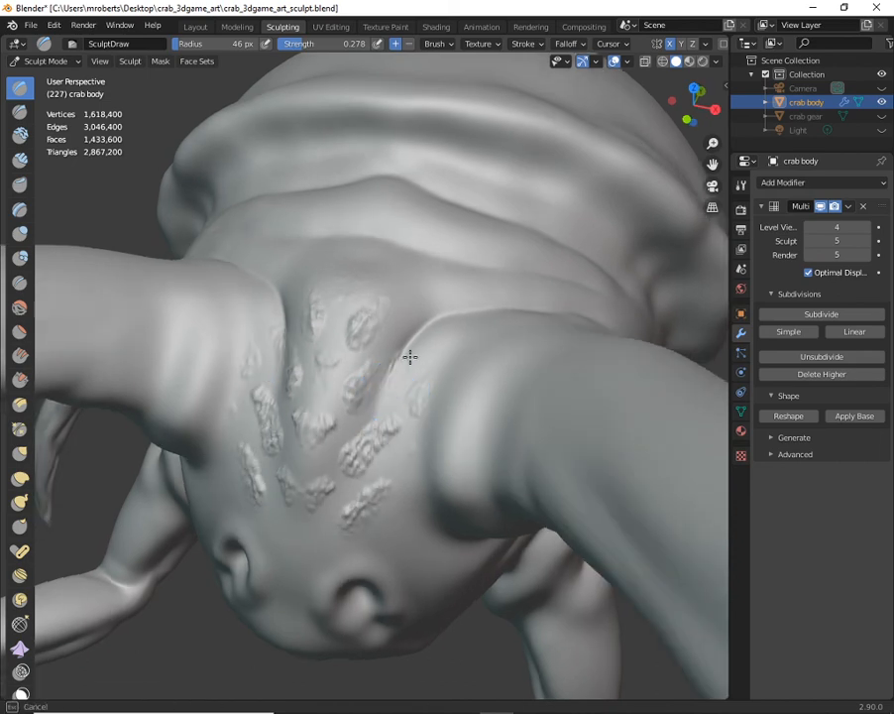
middle_drag(430, 266, 386, 332)
mouse_move(385, 333)
mouse_down()
mouse_move(427, 246)
mouse_move(457, 243)
mouse_move(493, 319)
mouse_move(461, 283)
mouse_move(561, 221)
mouse_move(501, 207)
mouse_move(455, 227)
mouse_move(454, 184)
mouse_up()
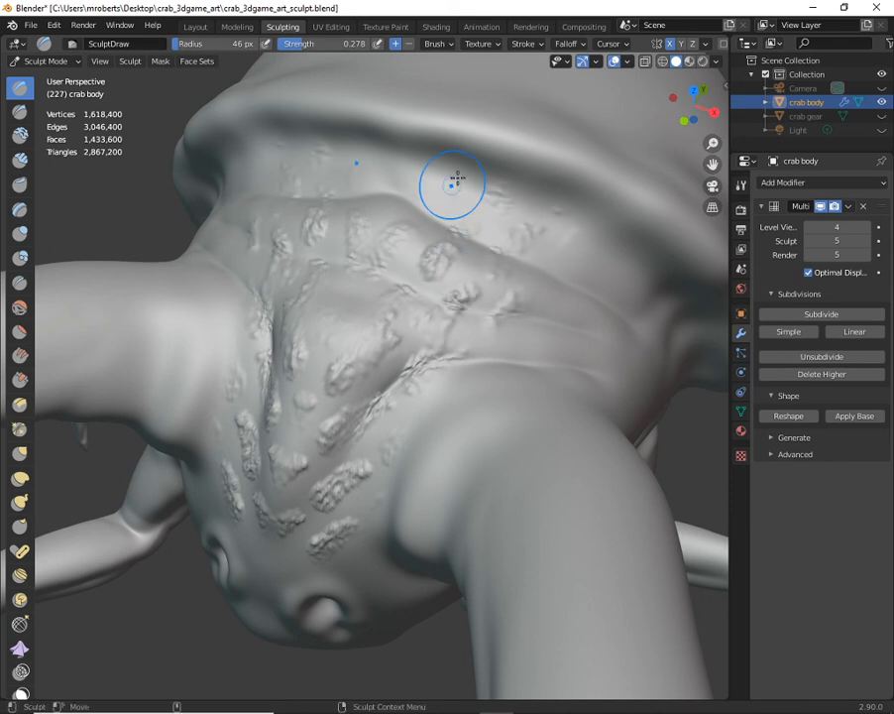
- Set the brush texture's mapping to View Plane
click(482, 44)
click(502, 88)
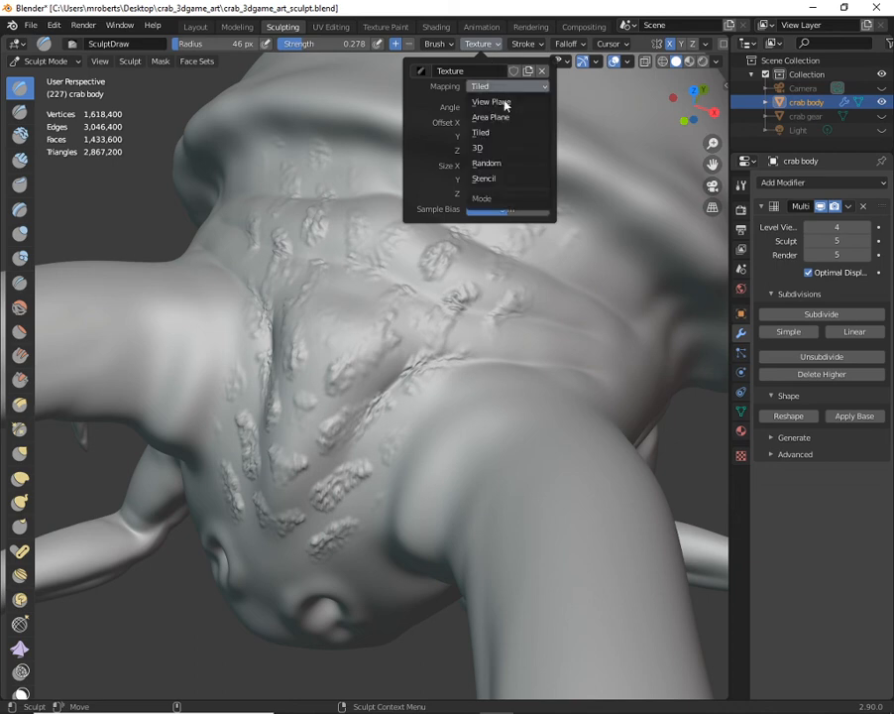
click(507, 103)
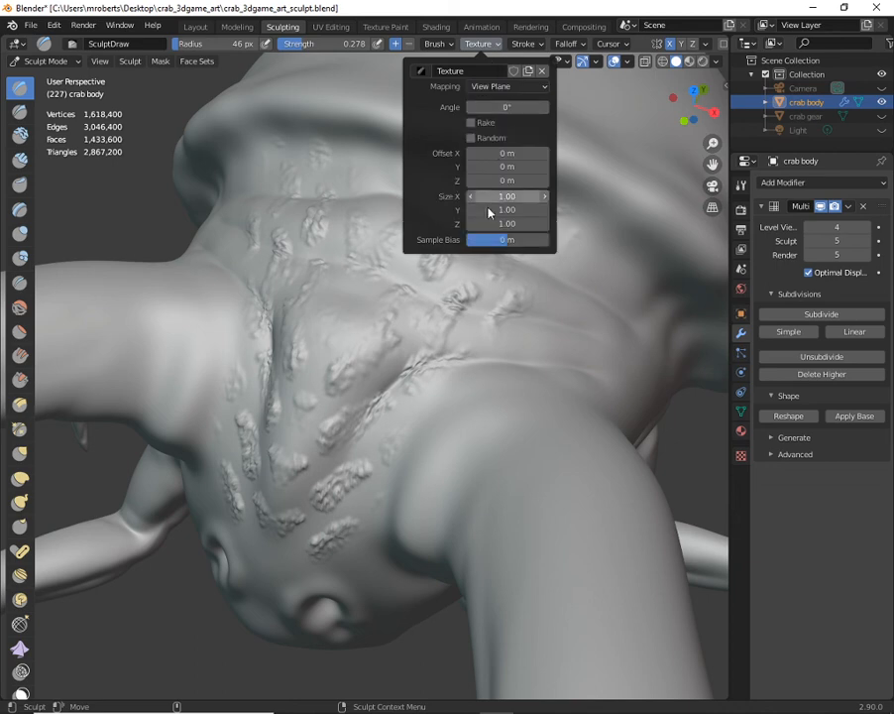
- Cover the neck folds beneath the shell's front edge and the forehead between the eye stalks with scale texture
middle_drag(416, 369, 451, 294)
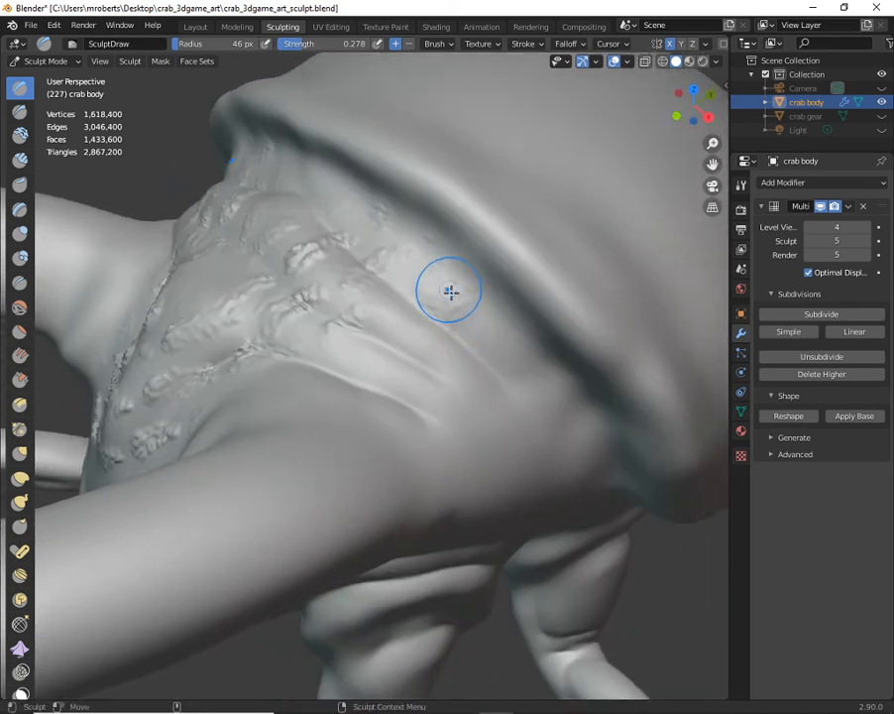
mouse_move(431, 366)
mouse_down()
mouse_move(524, 355)
mouse_move(413, 385)
mouse_move(345, 361)
mouse_move(399, 342)
mouse_up()
middle_drag(335, 303, 405, 229)
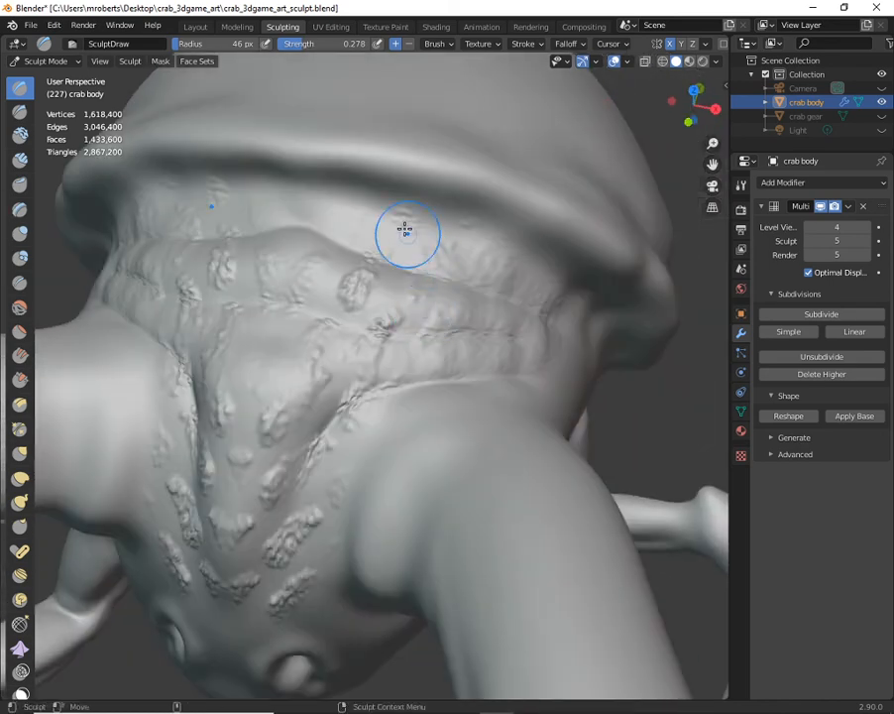
mouse_move(302, 222)
mouse_down()
mouse_move(407, 241)
mouse_move(311, 206)
mouse_move(225, 295)
mouse_move(299, 338)
mouse_up()
middle_drag(306, 414, 293, 369)
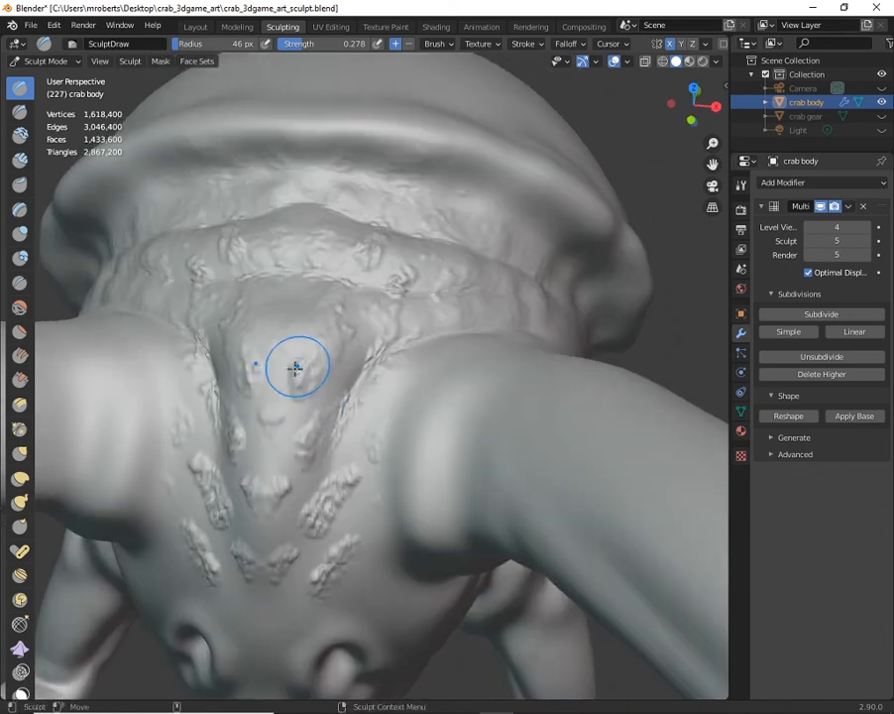
mouse_move(283, 432)
mouse_down()
mouse_move(321, 405)
mouse_move(313, 440)
mouse_move(266, 457)
mouse_move(321, 468)
mouse_move(333, 522)
mouse_move(310, 479)
mouse_move(335, 455)
mouse_move(303, 361)
mouse_move(291, 558)
mouse_up()
middle_drag(315, 549, 344, 453)
mouse_move(343, 453)
mouse_down()
mouse_move(268, 569)
mouse_move(370, 486)
mouse_move(388, 423)
mouse_move(319, 577)
mouse_move(403, 459)
mouse_move(315, 396)
mouse_up()
middle_drag(323, 302, 363, 278)
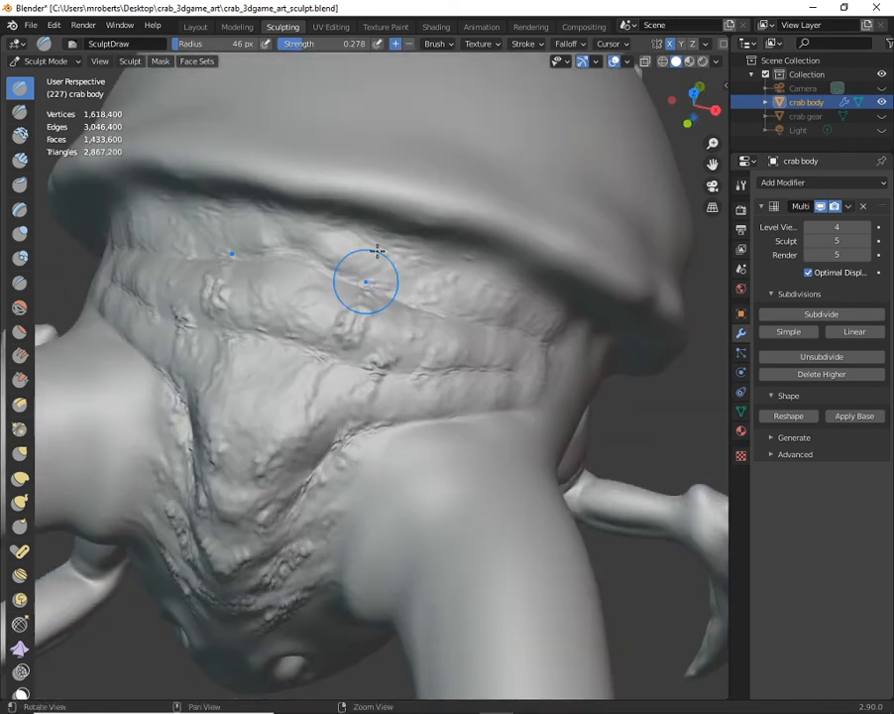
- Check the brush texture's mapping options and set the stroke spacing to 120%
click(483, 45)
click(508, 87)
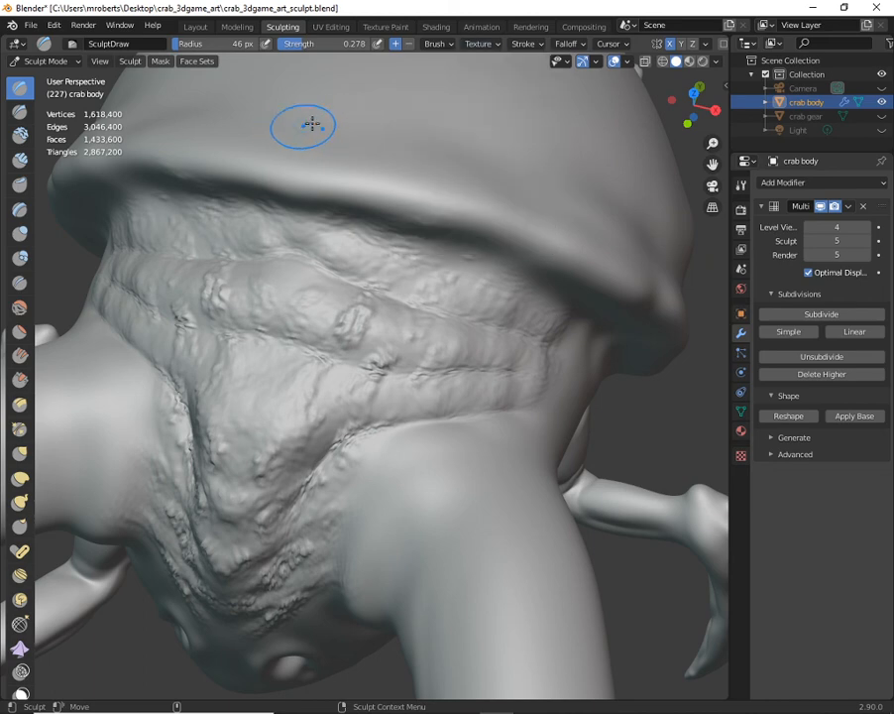
click(481, 43)
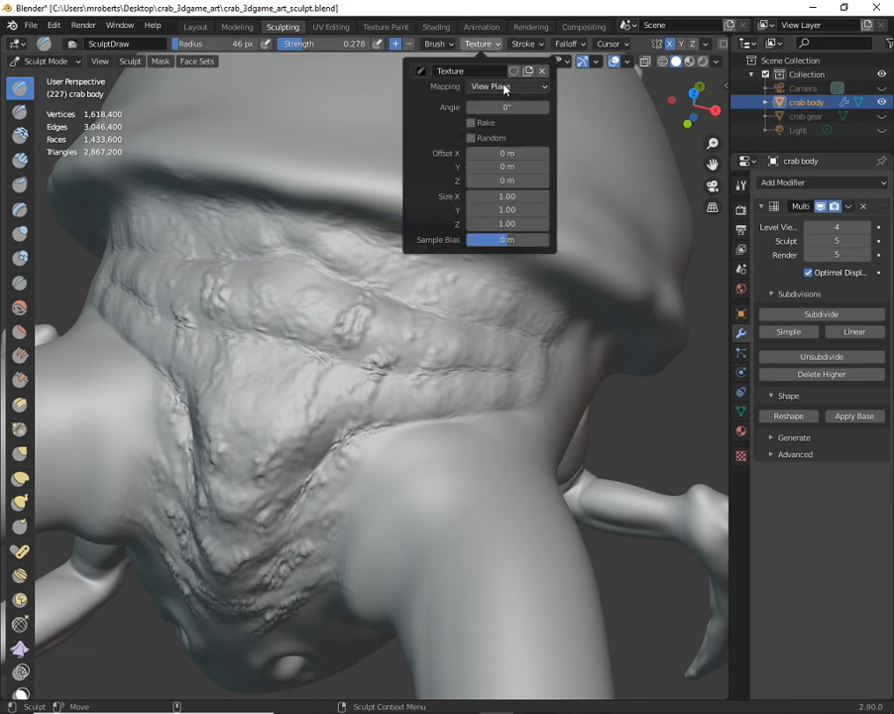
click(525, 43)
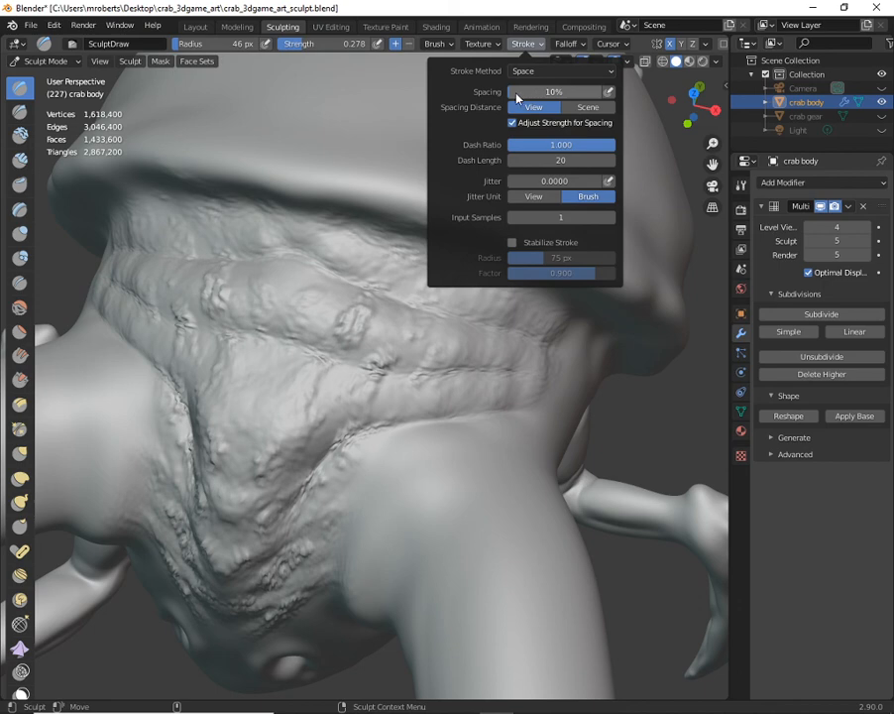
drag(516, 96, 555, 95)
- Sculpt widely spaced scale dabs across the front side of the crab's shell
mouse_move(363, 240)
middle_down()
mouse_move(309, 252)
mouse_move(412, 239)
middle_up()
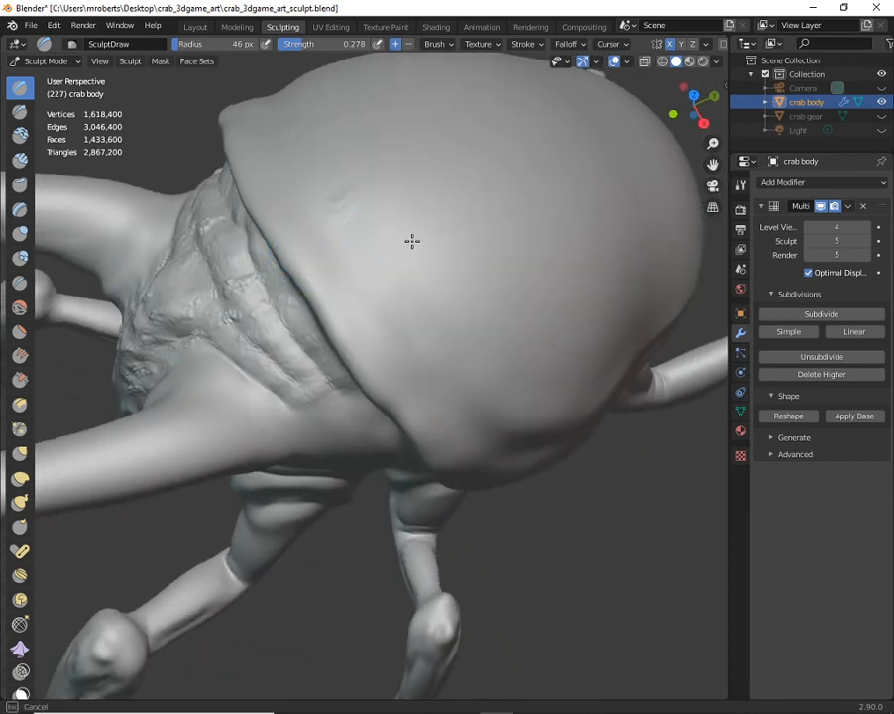
drag(461, 250, 475, 284)
middle_drag(477, 289, 425, 276)
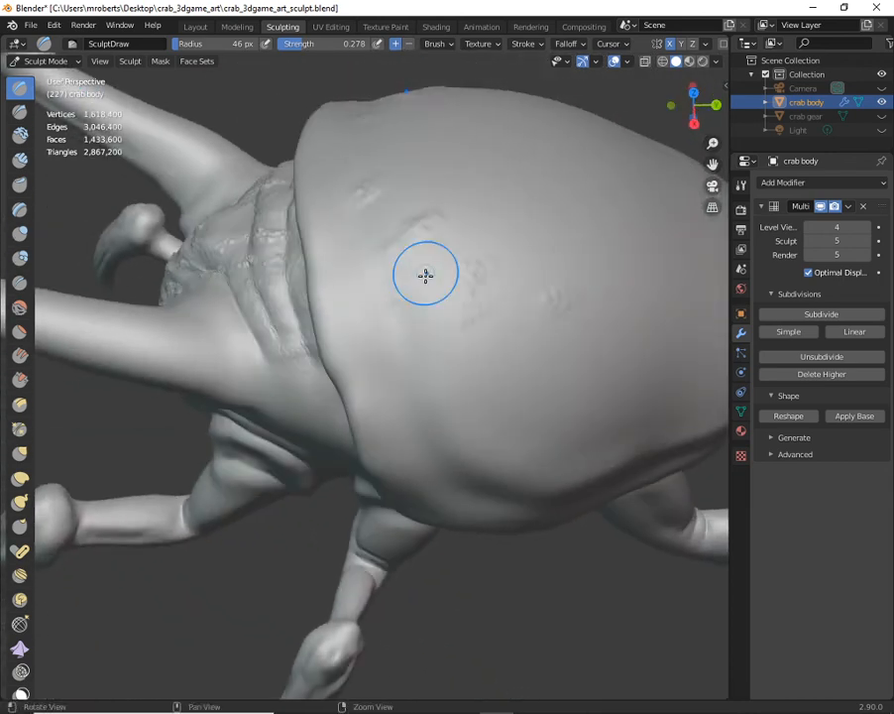
mouse_move(498, 307)
mouse_down()
mouse_move(527, 323)
mouse_move(480, 398)
mouse_move(575, 381)
mouse_up()
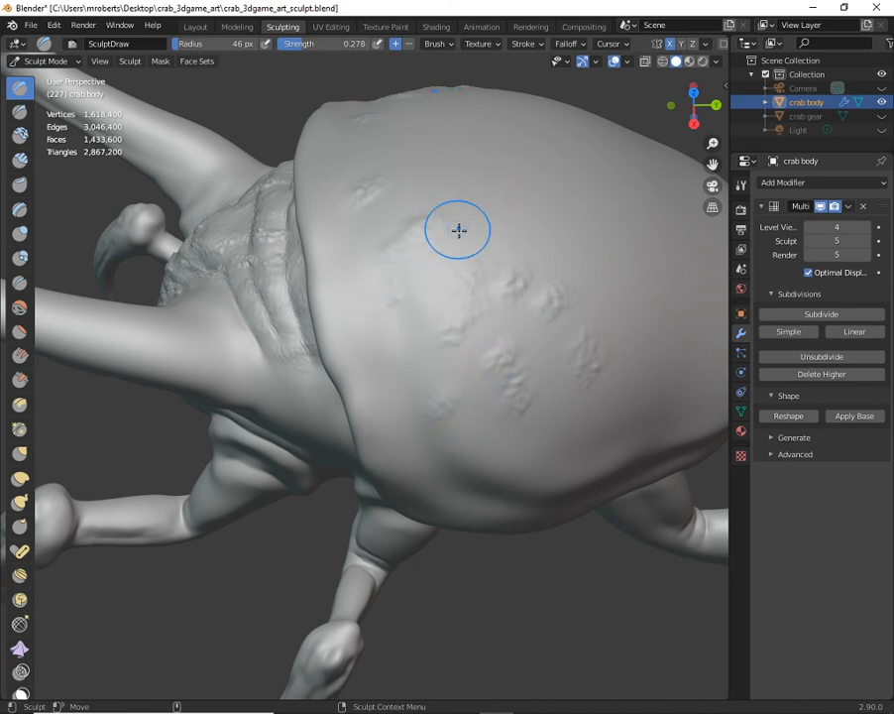
middle_drag(459, 231, 372, 240)
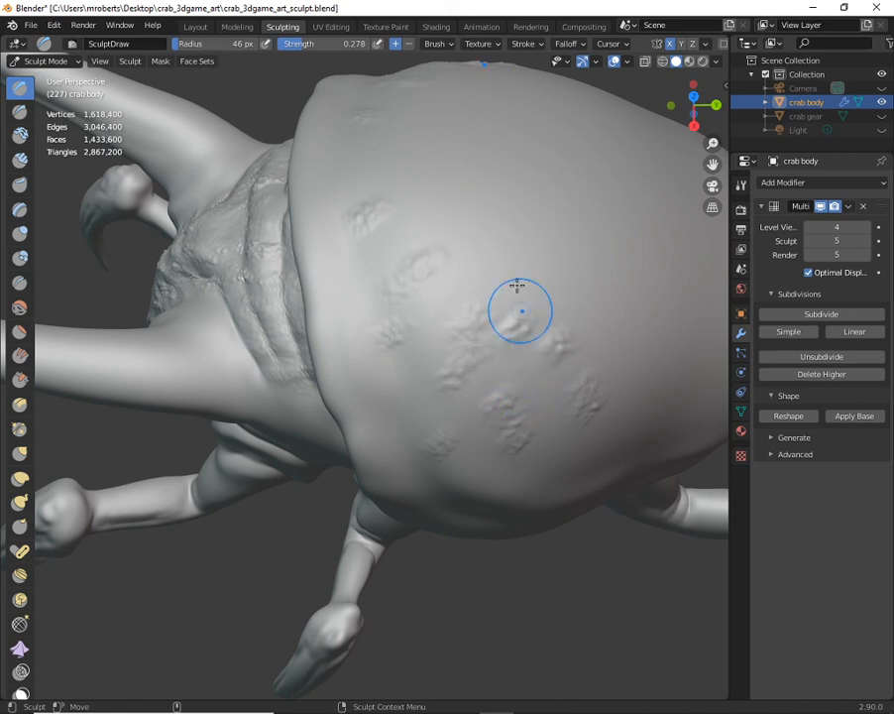
- Lower the brush's stroke spacing and fill the front and side of the shell with continuous scale texture
click(530, 44)
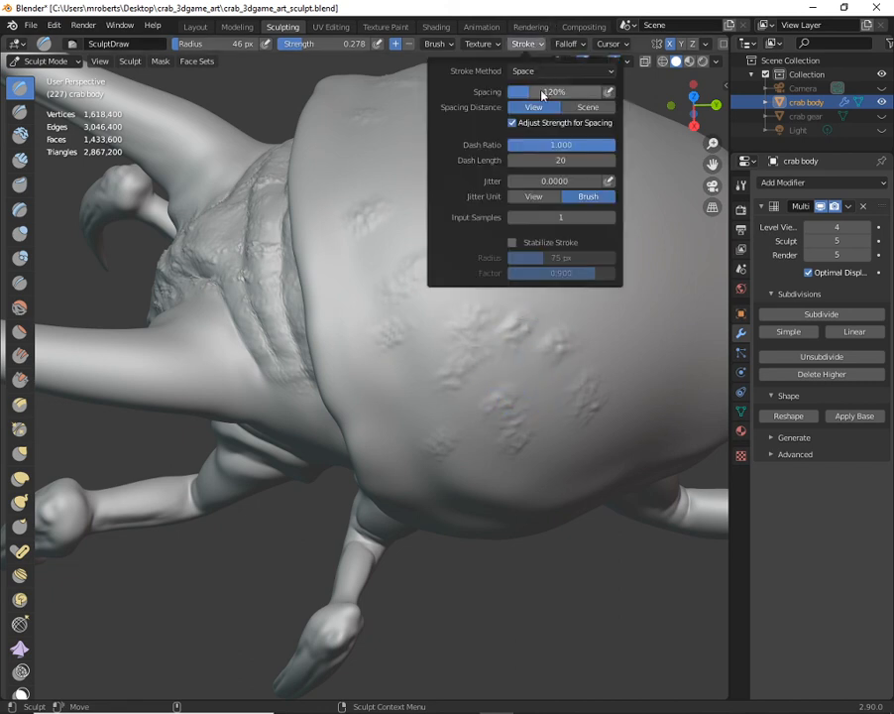
drag(528, 95, 504, 95)
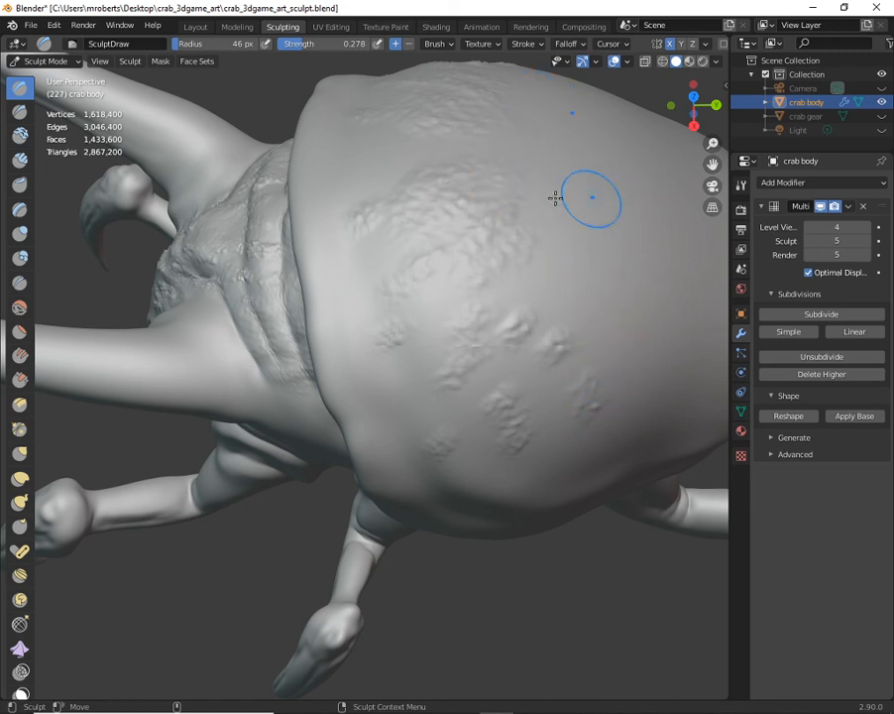
mouse_move(546, 191)
mouse_down()
mouse_move(507, 236)
mouse_move(521, 303)
mouse_move(497, 341)
mouse_move(502, 389)
mouse_up()
middle_drag(502, 389, 530, 353)
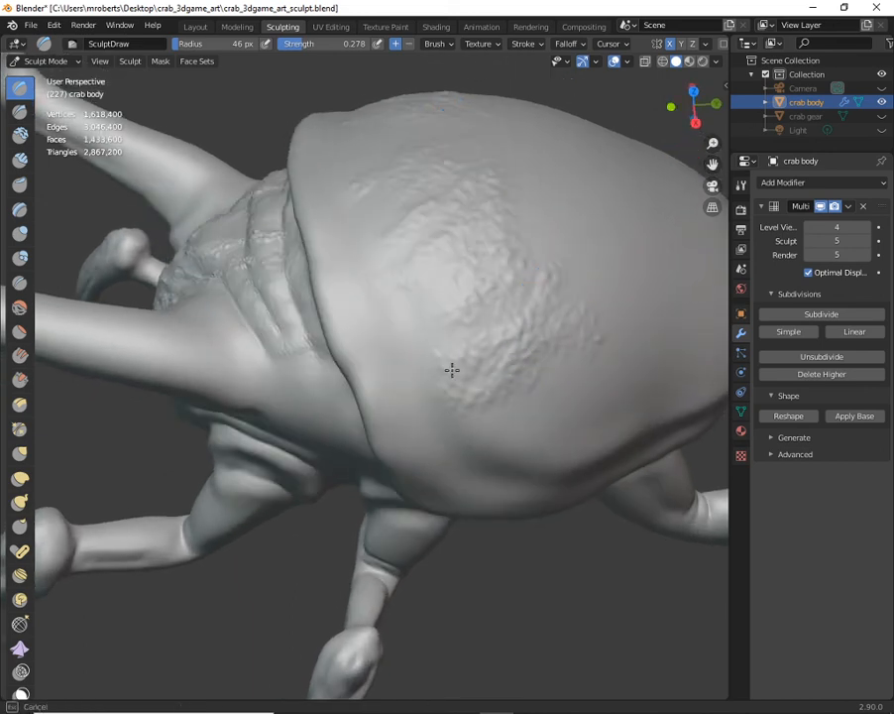
middle_drag(451, 369, 492, 385)
middle_drag(364, 238, 298, 209)
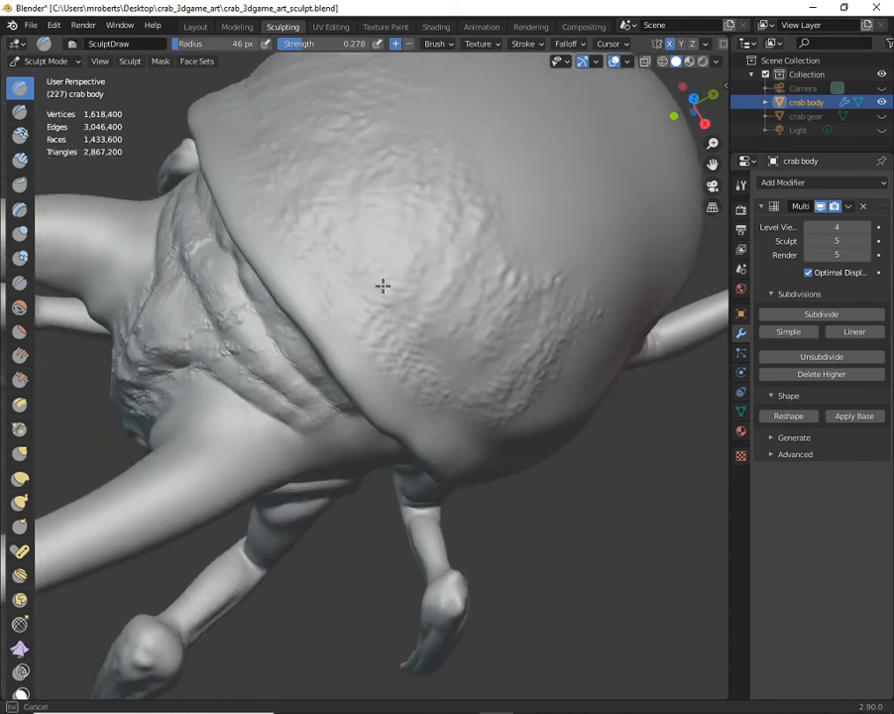
middle_drag(383, 285, 408, 365)
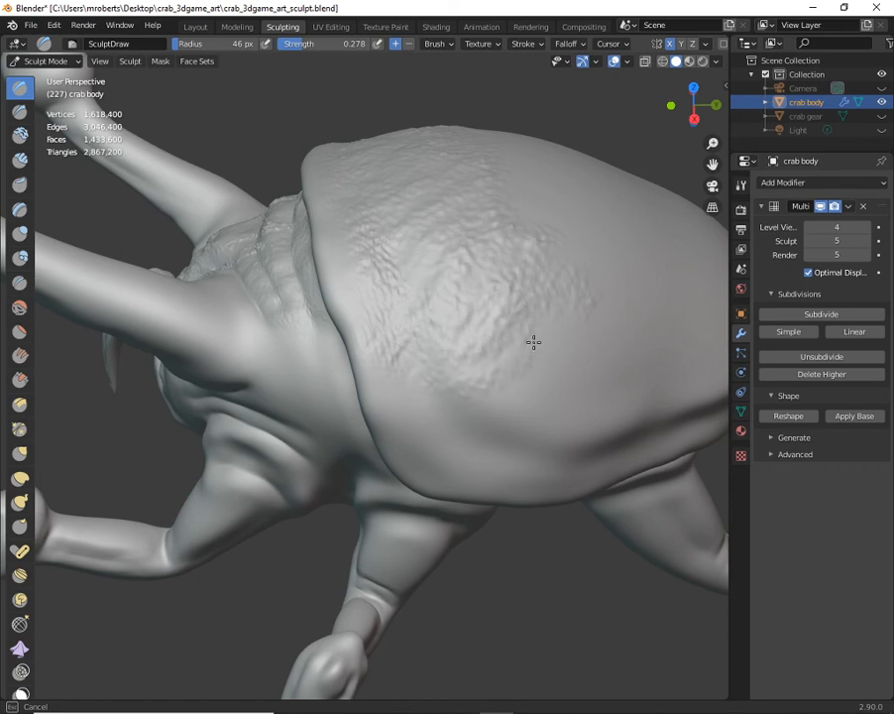
middle_drag(491, 376, 430, 305)
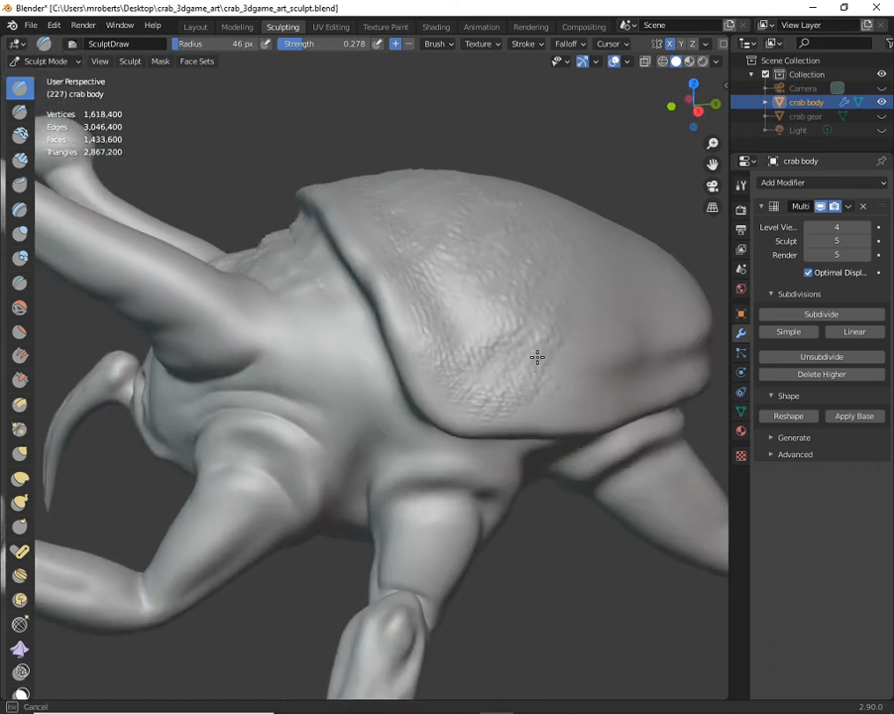
- Add scale texture to the neck side behind the eye stalk and to the face above the nostrils
middle_drag(459, 323, 449, 344)
drag(332, 319, 353, 305)
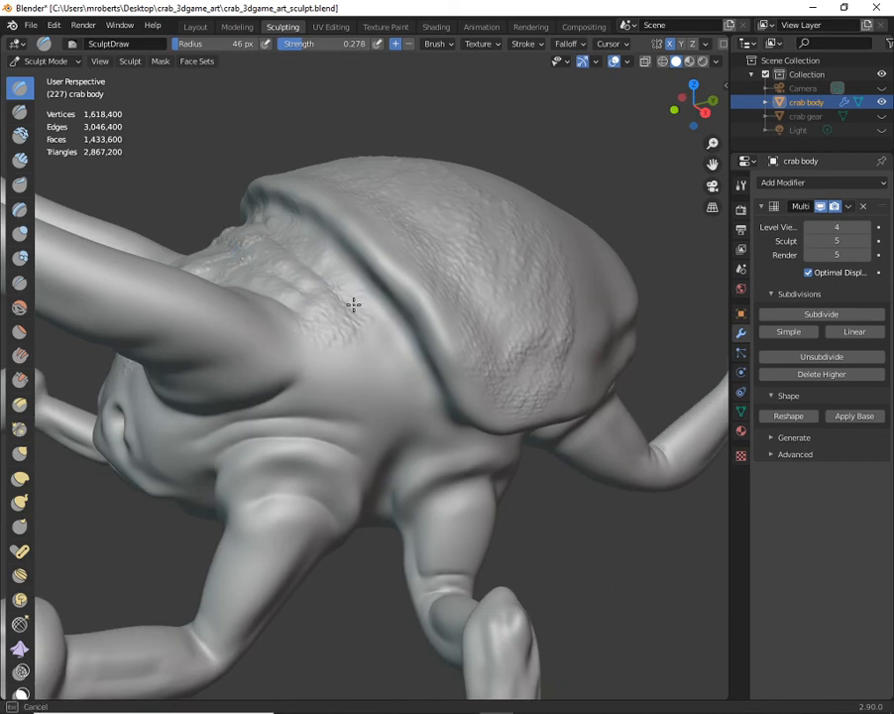
middle_drag(367, 352, 353, 402)
middle_drag(402, 419, 316, 359)
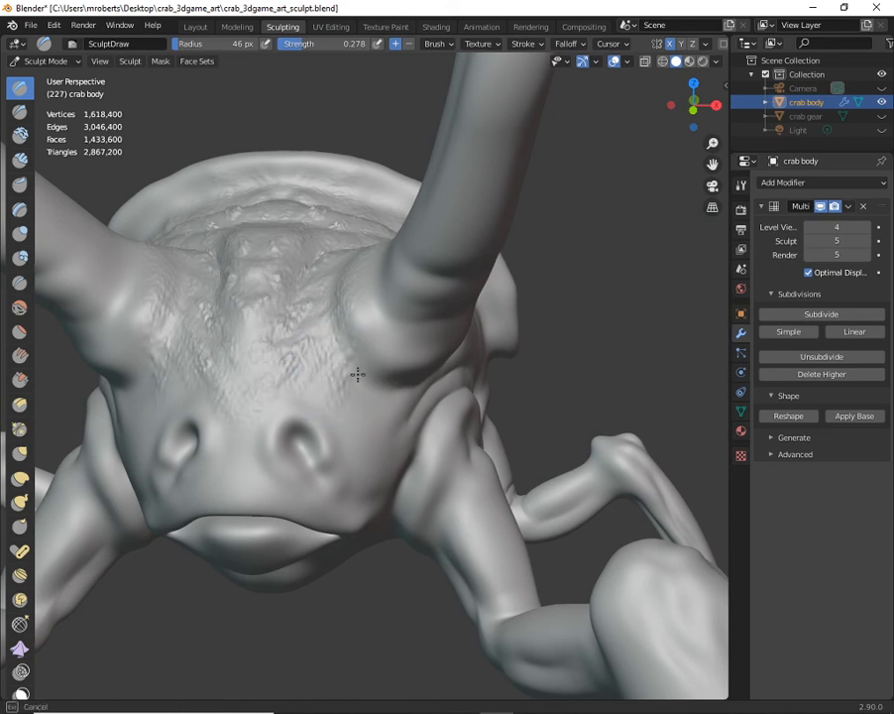
mouse_move(368, 374)
middle_down()
mouse_move(328, 377)
mouse_move(369, 351)
mouse_move(424, 403)
mouse_move(371, 311)
mouse_move(399, 290)
mouse_move(379, 298)
mouse_move(444, 339)
mouse_move(359, 355)
middle_up()
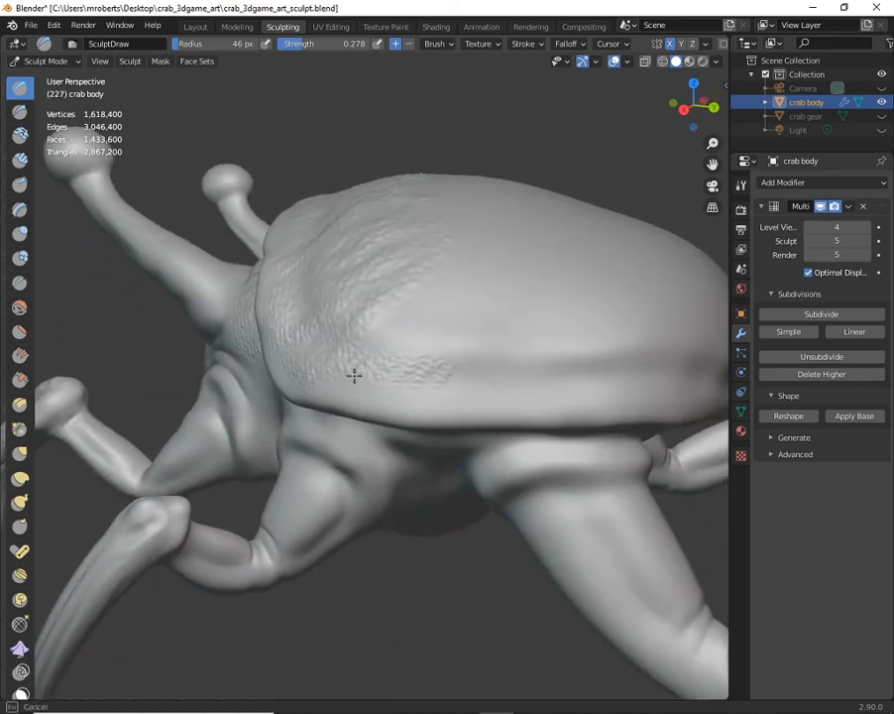
- Sculpt scale texture along the lower rim of the shell's side toward the rear
middle_drag(463, 388, 392, 383)
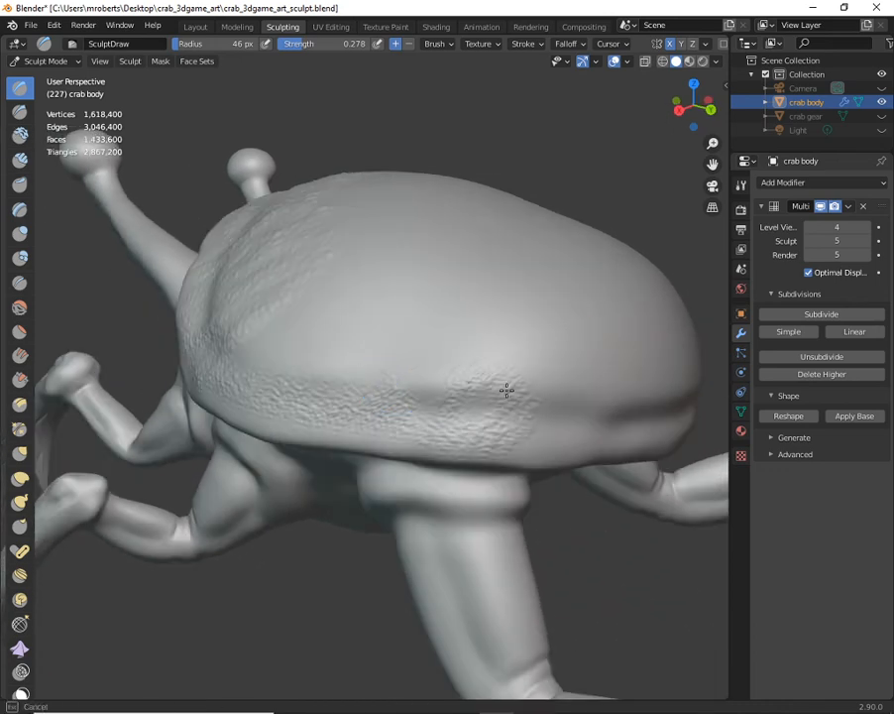
middle_drag(581, 405, 397, 405)
mouse_move(397, 405)
mouse_down()
mouse_move(604, 422)
mouse_move(547, 449)
mouse_up()
mouse_move(368, 407)
mouse_down()
mouse_move(410, 416)
mouse_move(433, 380)
mouse_move(475, 380)
mouse_move(479, 400)
mouse_up()
mouse_move(479, 405)
middle_down()
mouse_move(521, 398)
mouse_move(455, 341)
mouse_move(475, 394)
middle_up()
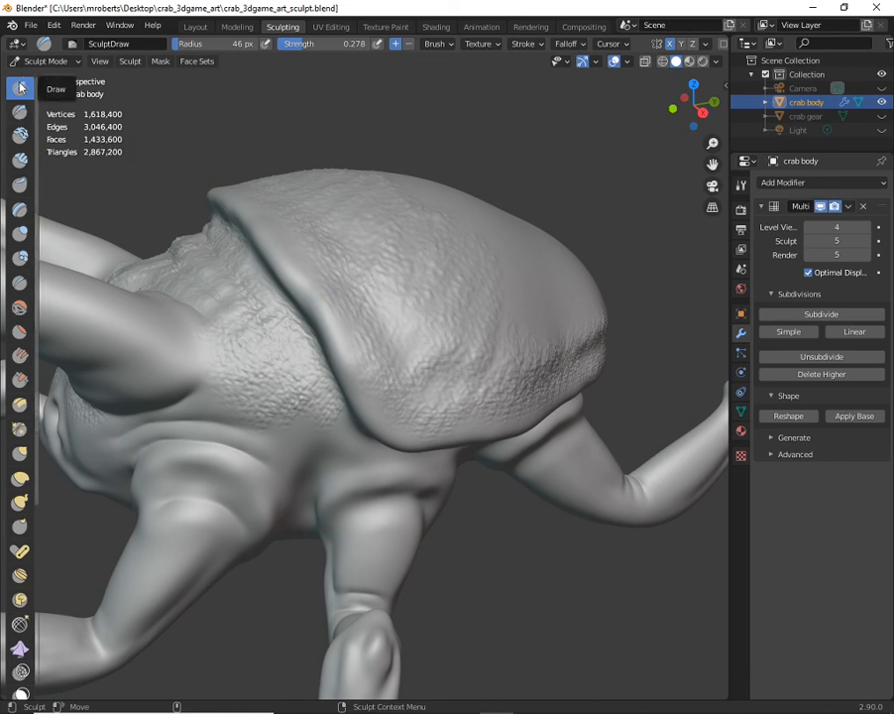
- Review the brush texture's image settings, the Desktop files available to load, and the list of selectable brush textures
click(481, 44)
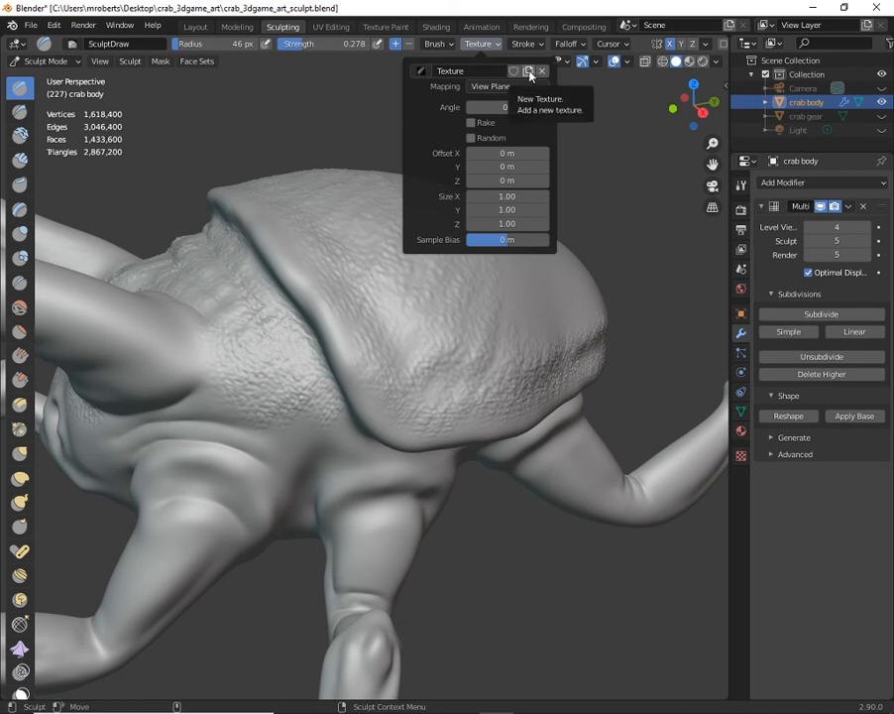
click(739, 457)
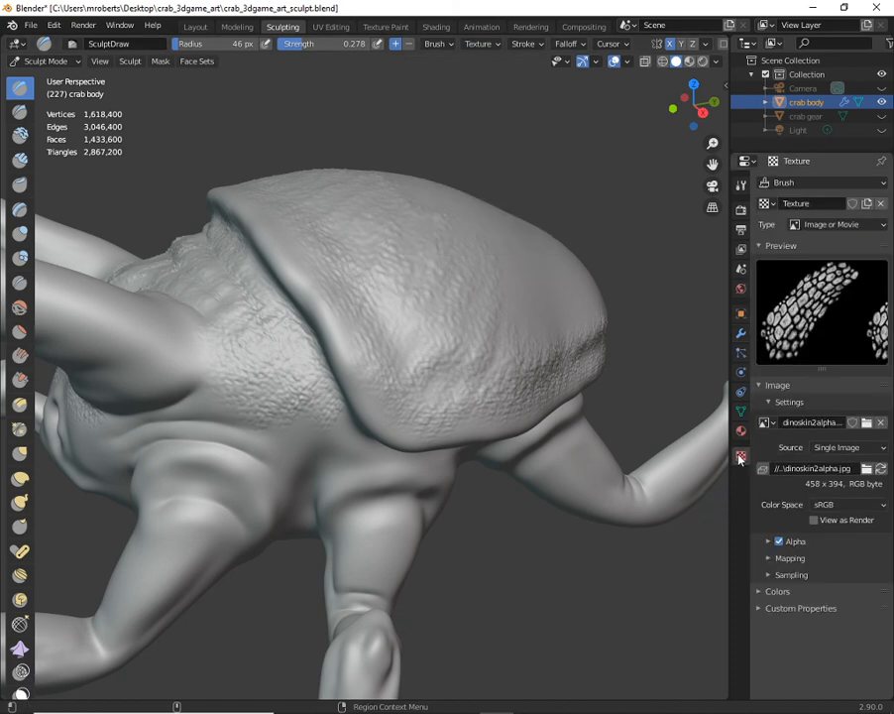
click(867, 423)
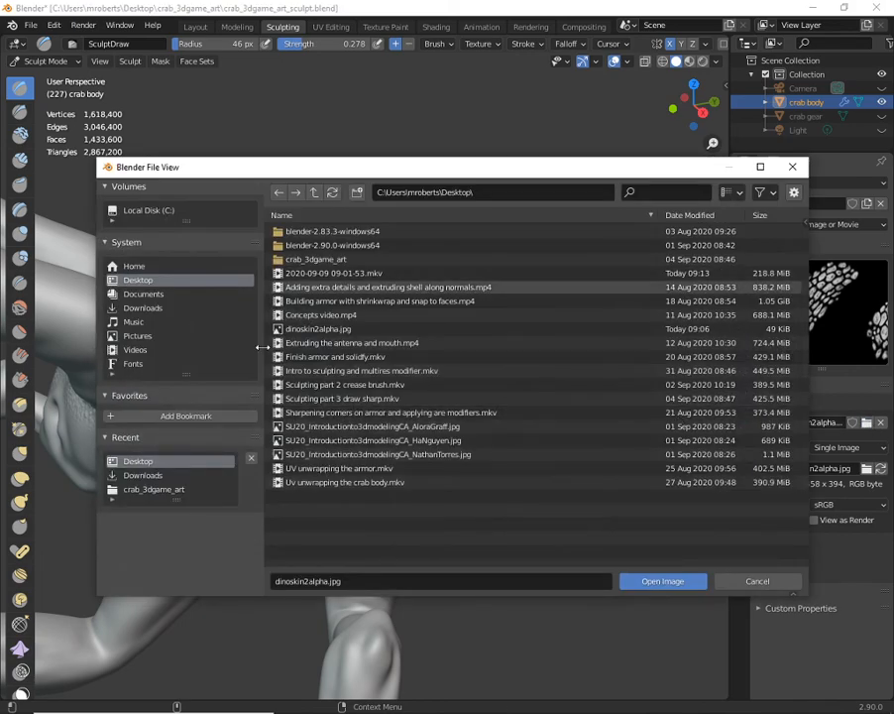
click(751, 582)
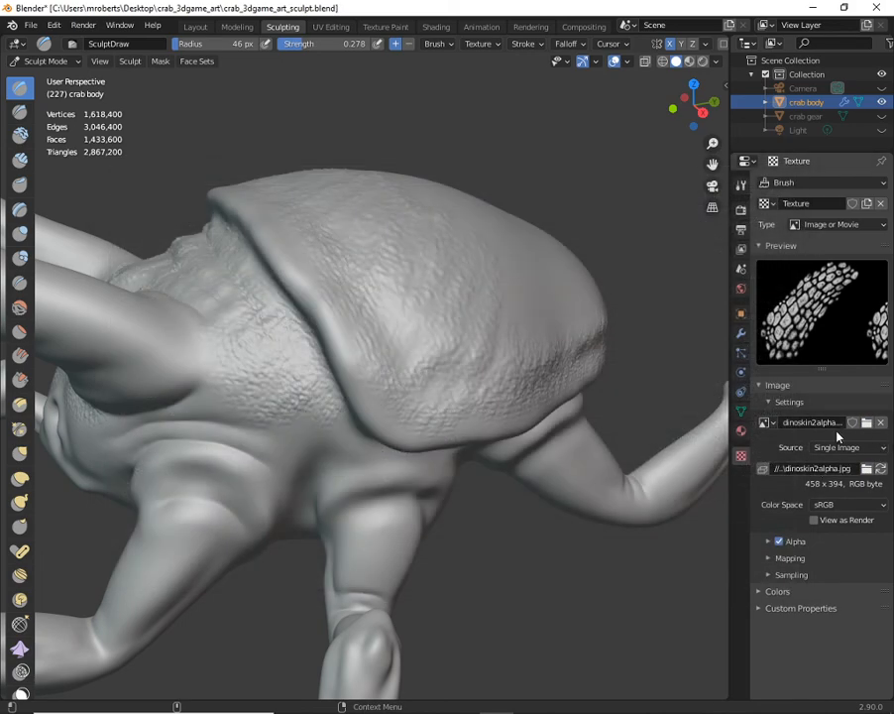
click(482, 45)
click(420, 70)
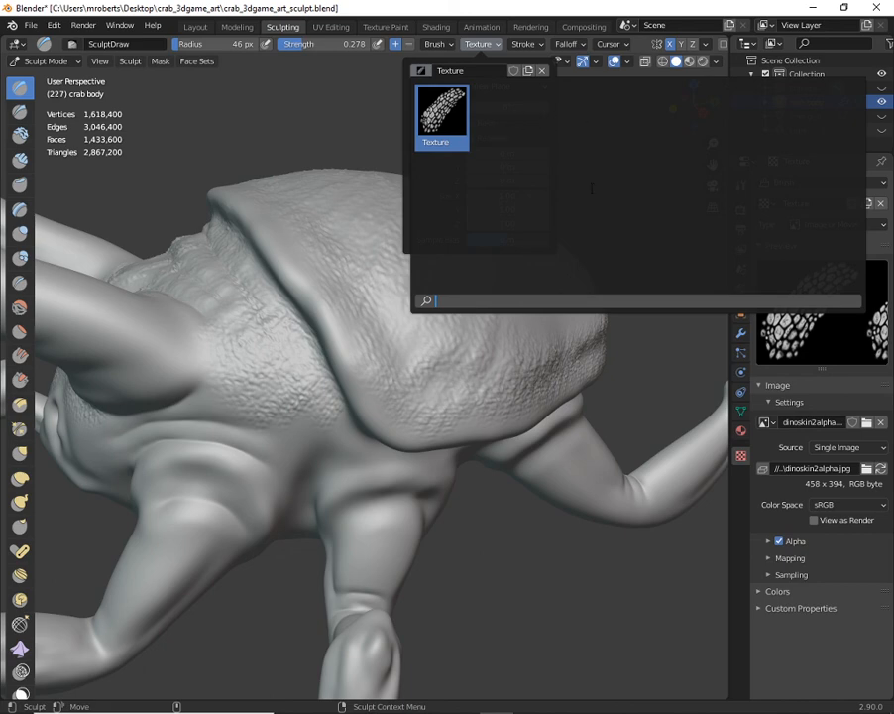
click(491, 45)
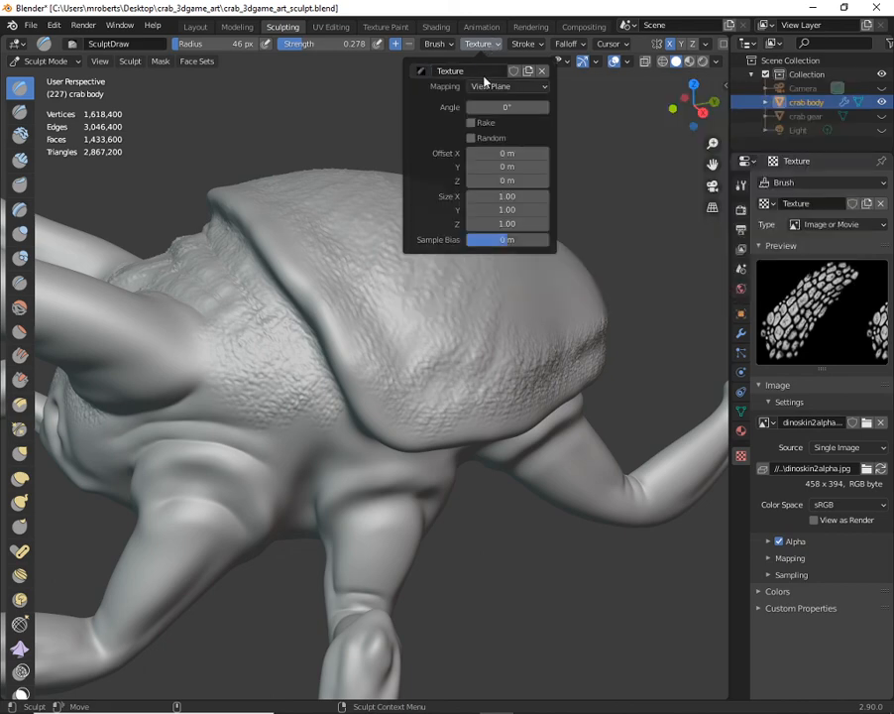
- Check the brush's texture mapping options, leave View Plane mapping in place, and set the stroke method to Anchored
click(512, 88)
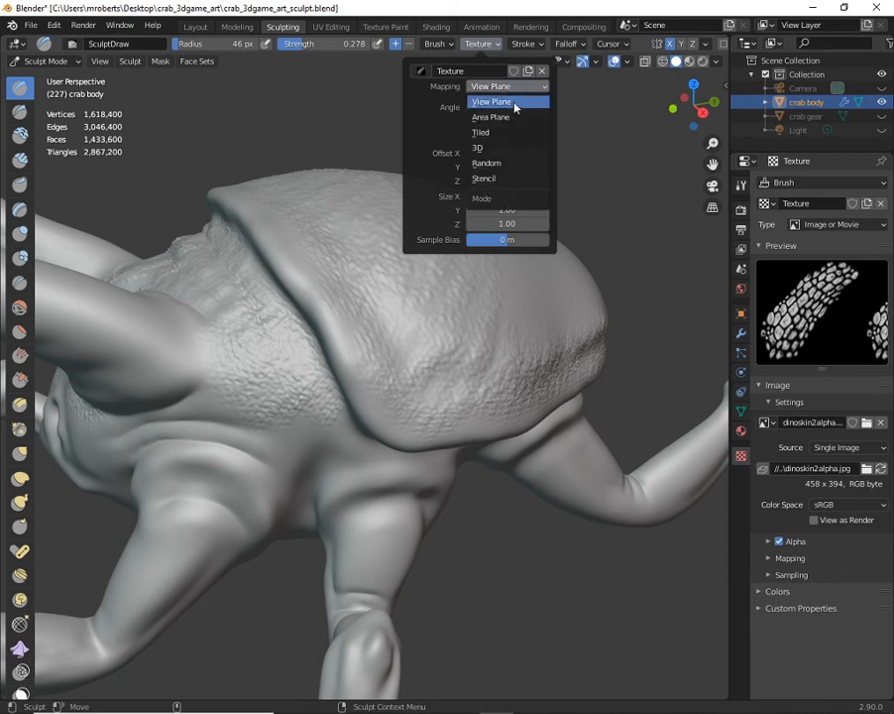
click(527, 43)
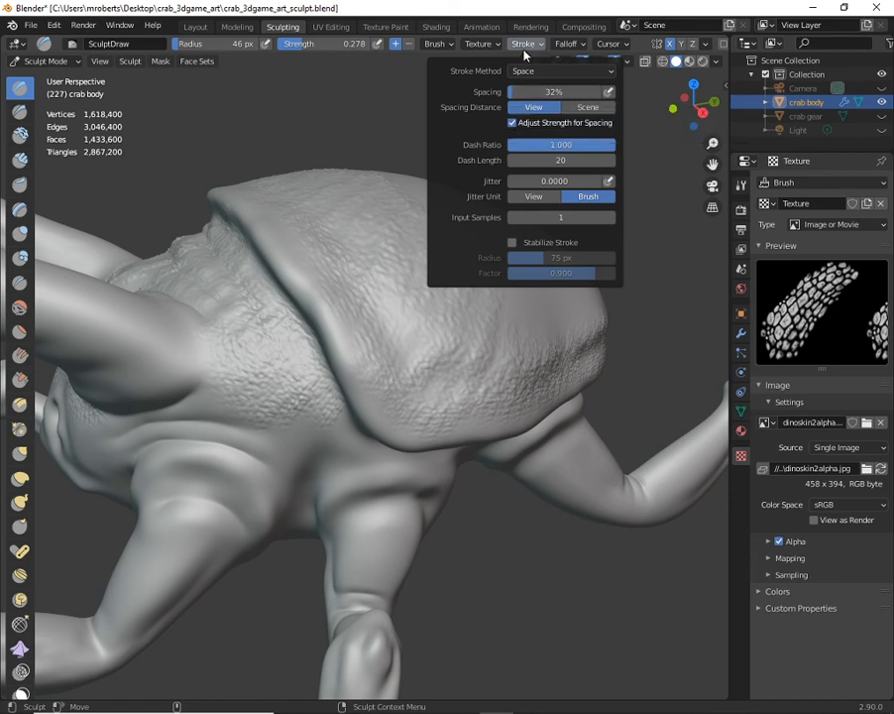
click(484, 45)
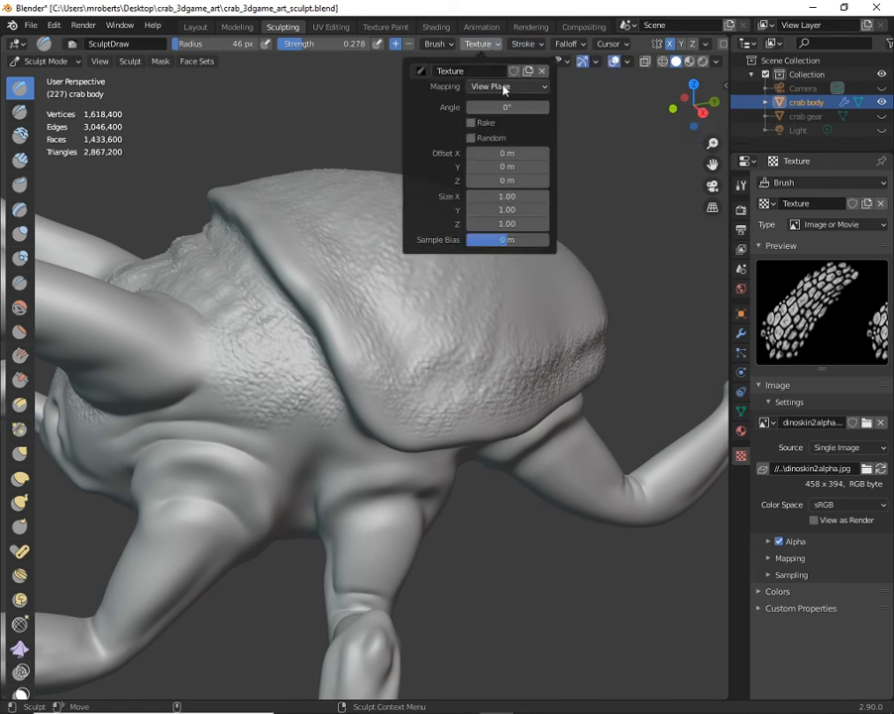
click(504, 87)
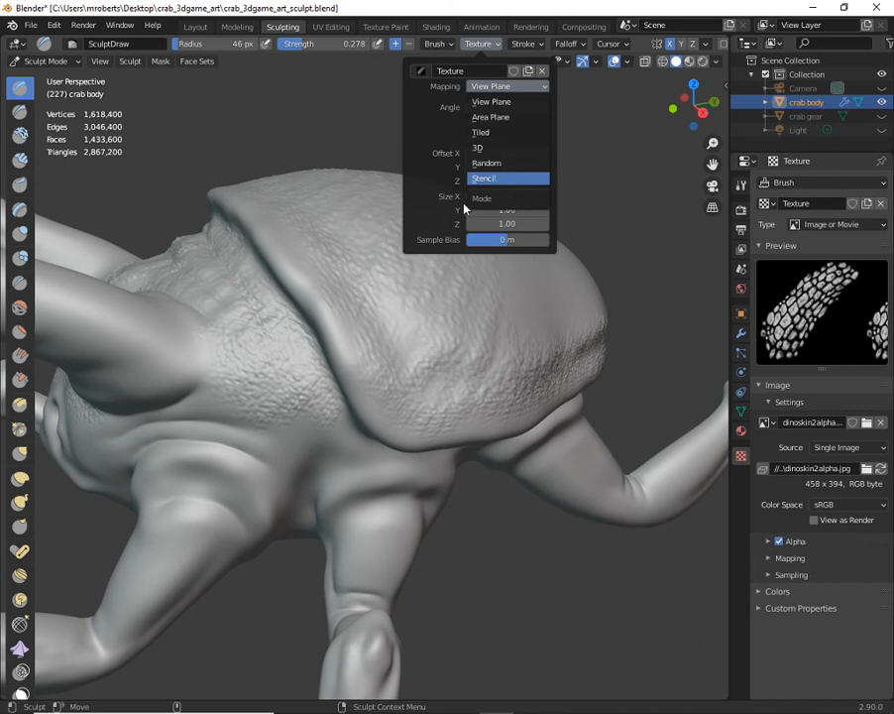
click(525, 43)
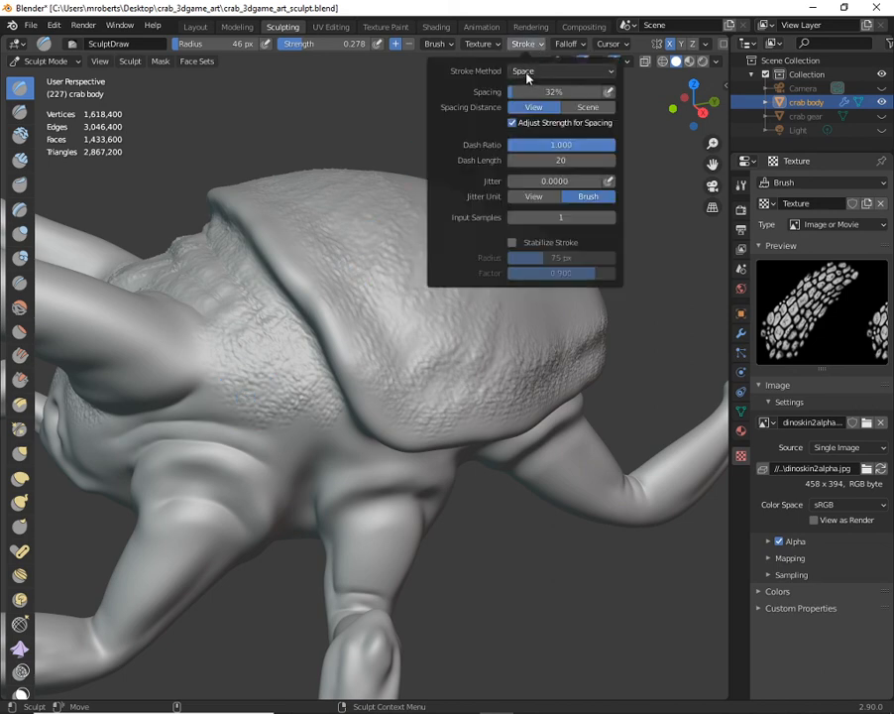
click(528, 72)
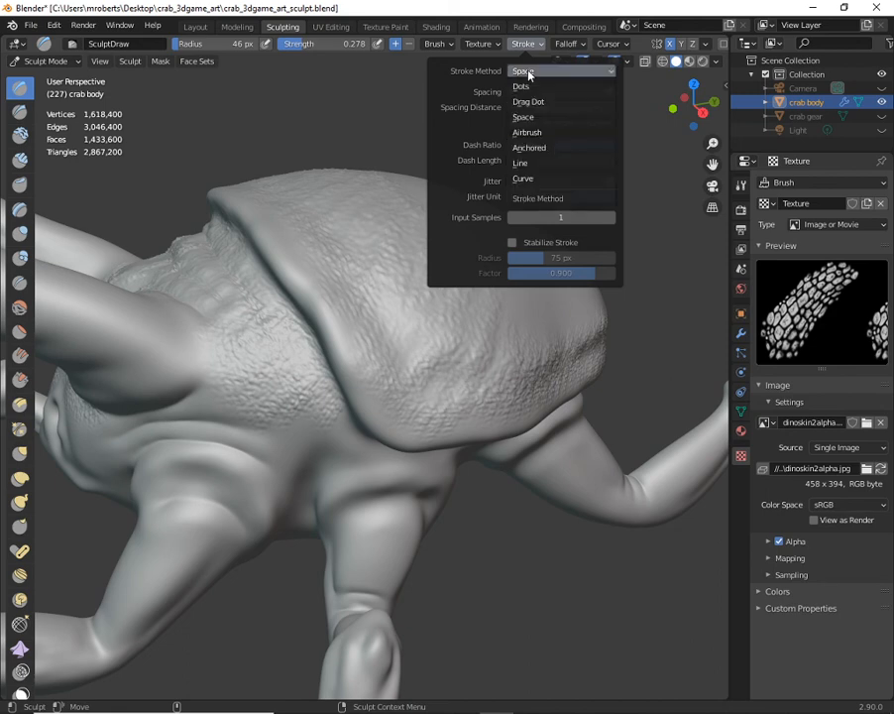
click(532, 154)
- Stamp enlarged scale patches onto the smooth middle area of the shell's side with the anchored brush
mouse_move(522, 263)
middle_down()
mouse_move(492, 314)
mouse_move(447, 309)
mouse_move(417, 264)
mouse_move(406, 310)
middle_up()
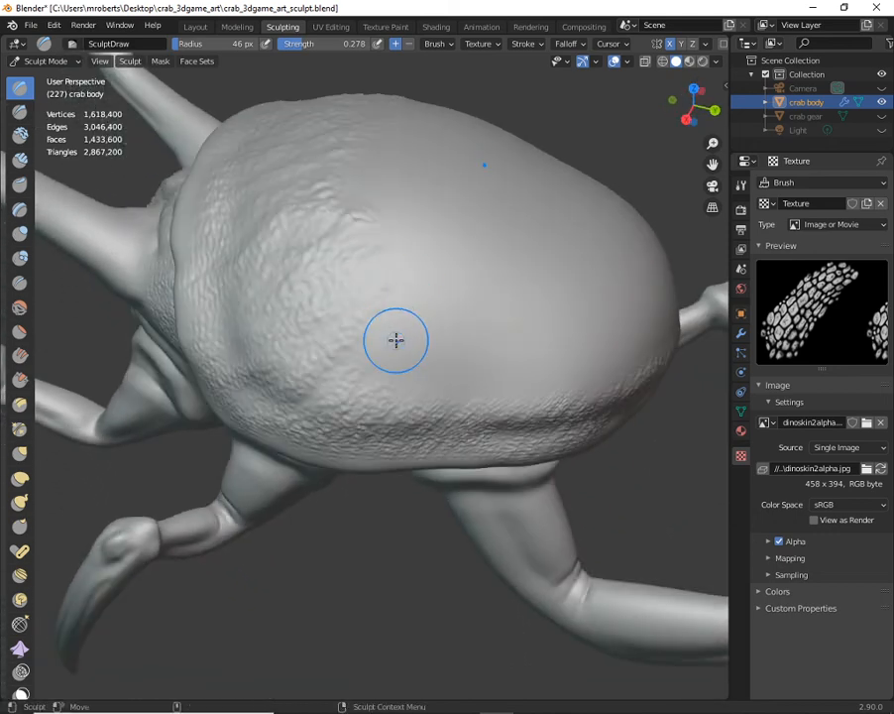
mouse_move(404, 333)
mouse_down()
mouse_move(461, 351)
mouse_move(510, 316)
mouse_move(469, 293)
mouse_move(505, 269)
mouse_move(462, 359)
mouse_move(562, 353)
mouse_move(472, 346)
mouse_up()
drag(537, 352, 474, 350)
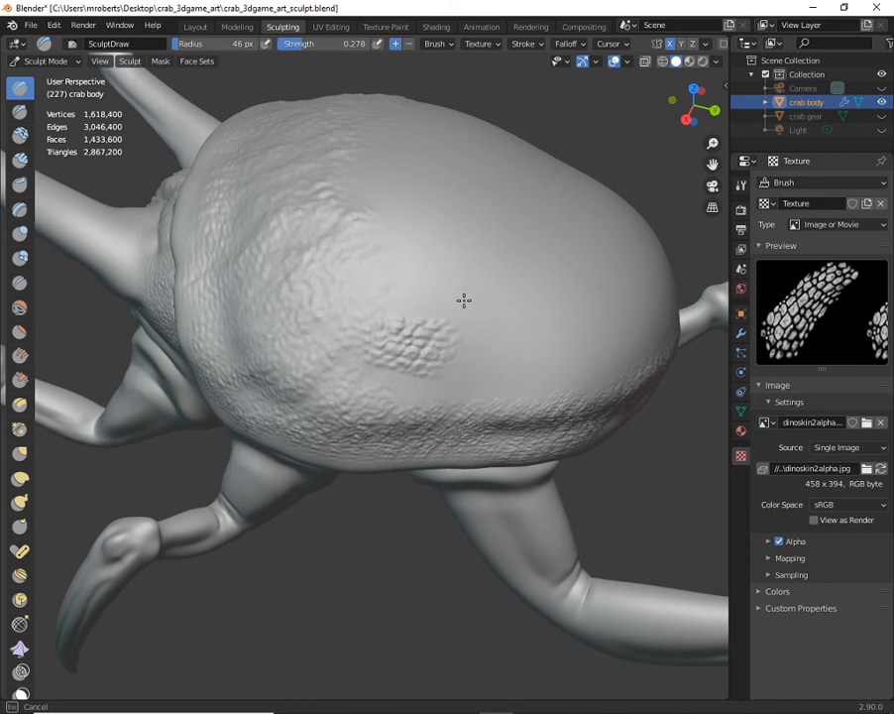
drag(421, 230, 437, 214)
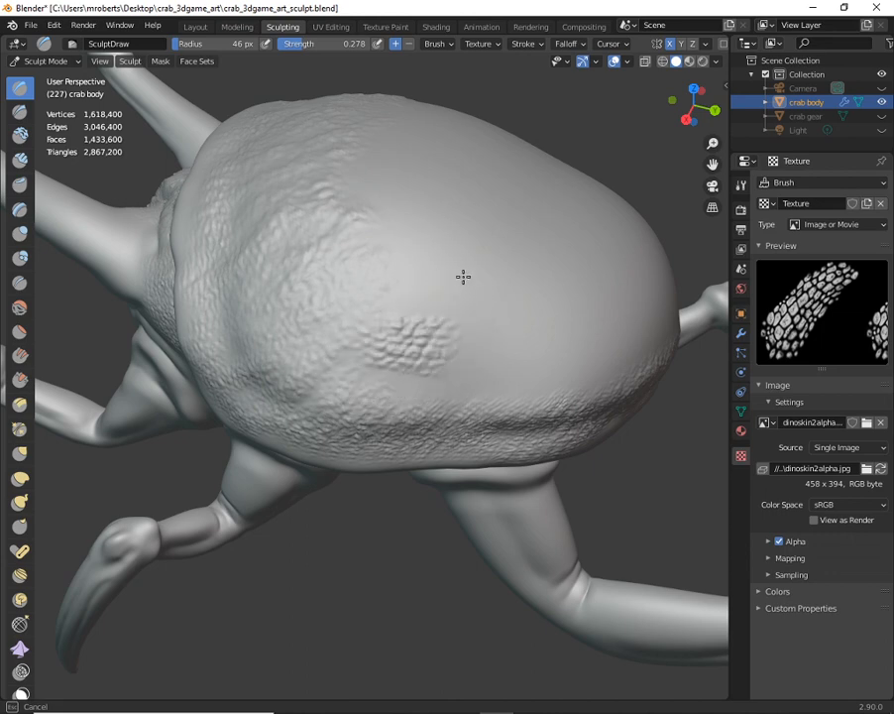
drag(426, 367, 469, 283)
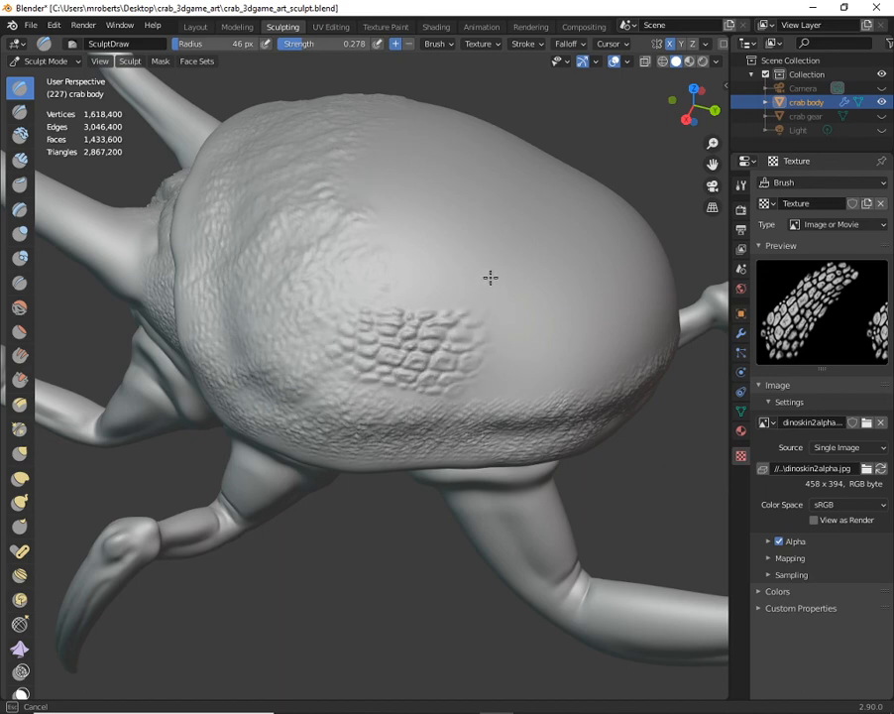
middle_drag(465, 341, 457, 319)
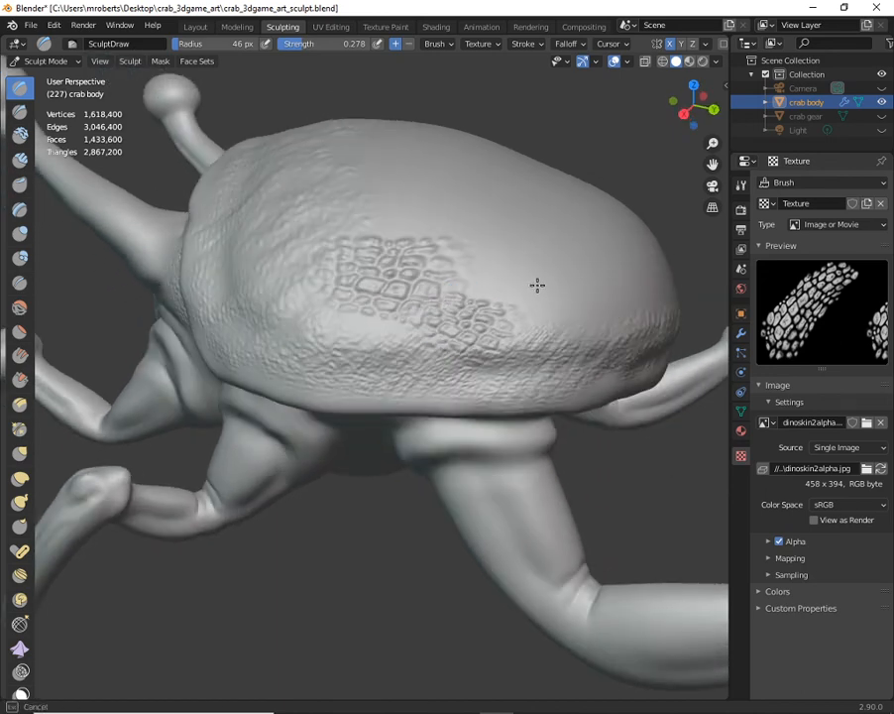
- Stamp overlapping scale patches along the shell's lower side and forward around its front rim
middle_drag(530, 256, 413, 303)
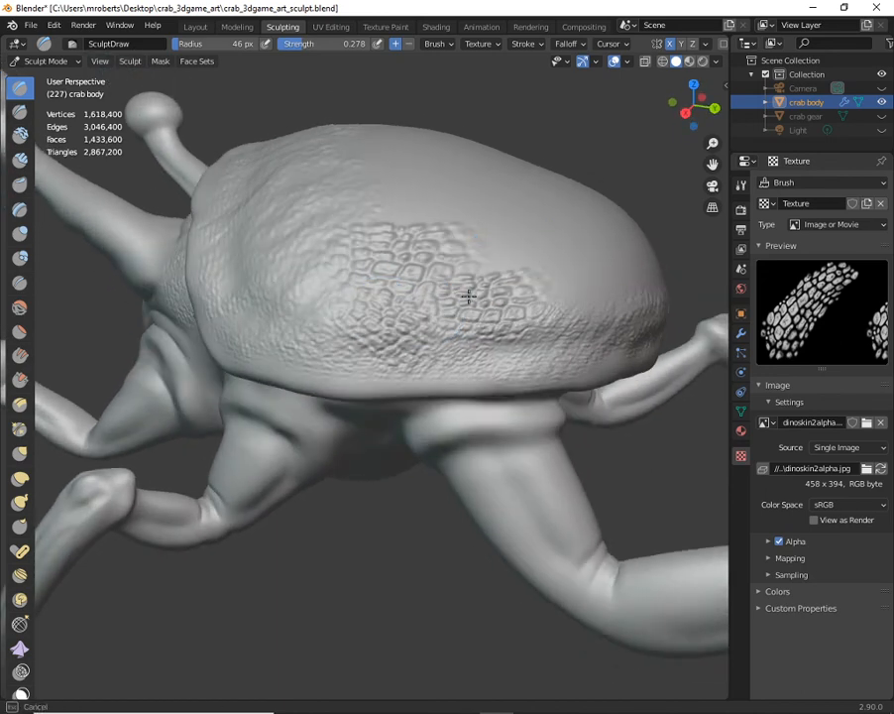
middle_drag(465, 257, 376, 325)
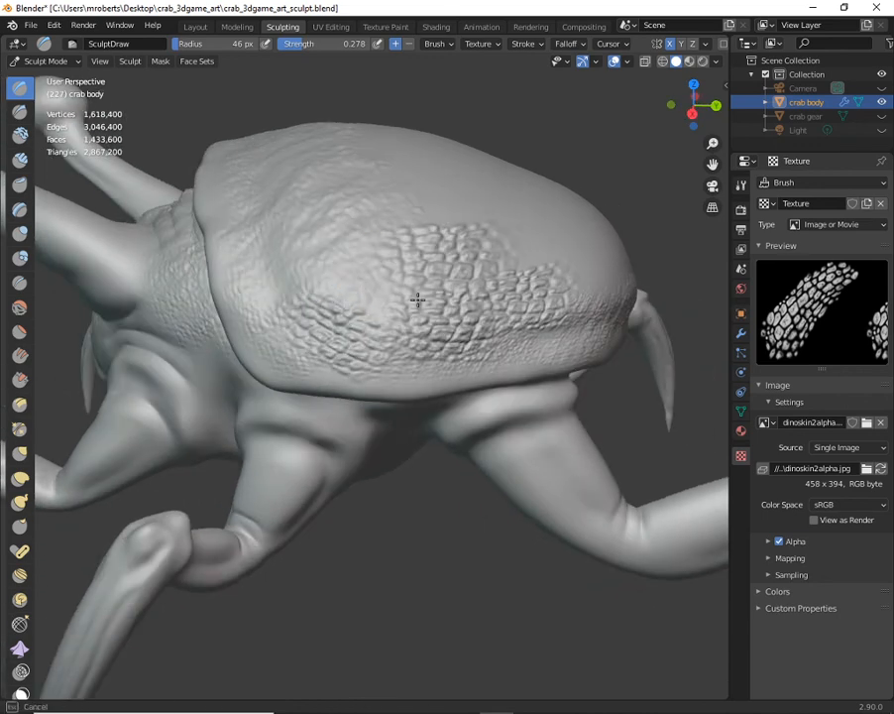
mouse_move(319, 313)
middle_down()
mouse_move(310, 273)
mouse_move(272, 271)
middle_up()
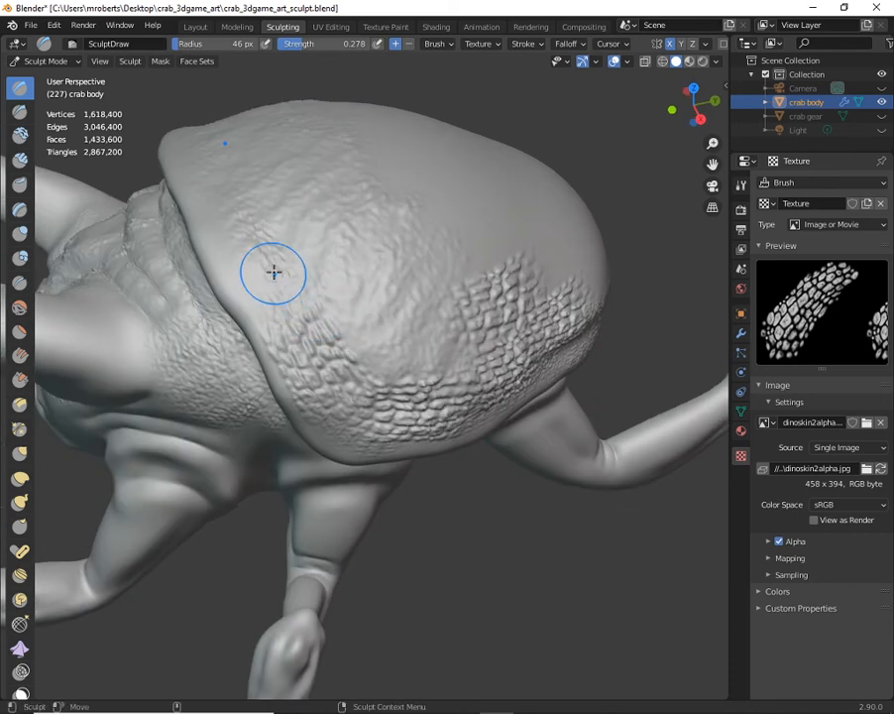
middle_drag(353, 299, 266, 285)
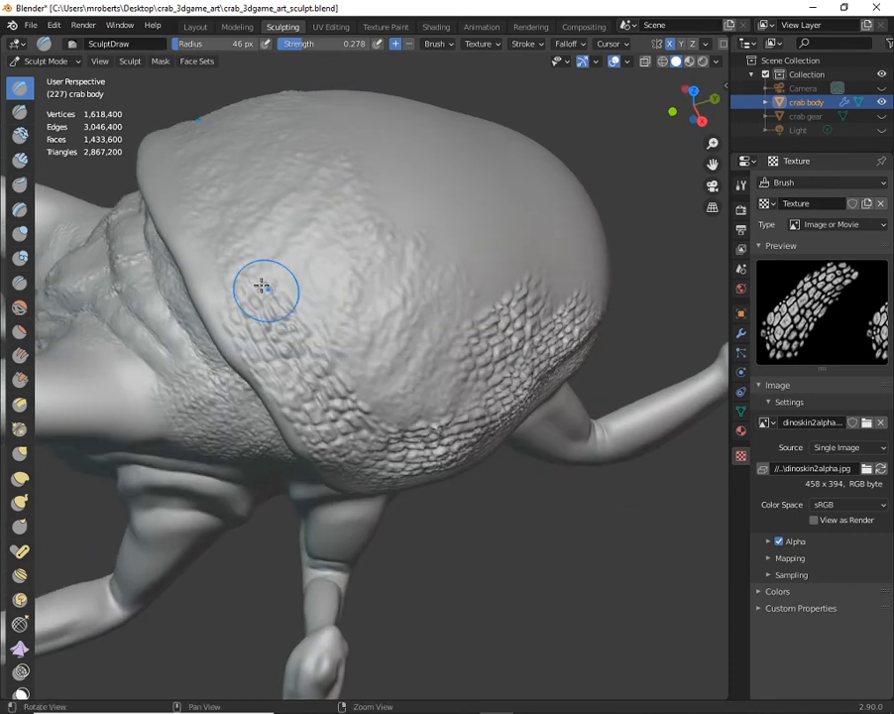
mouse_move(323, 293)
middle_down()
mouse_move(254, 294)
mouse_move(225, 305)
mouse_move(326, 290)
mouse_move(262, 317)
middle_up()
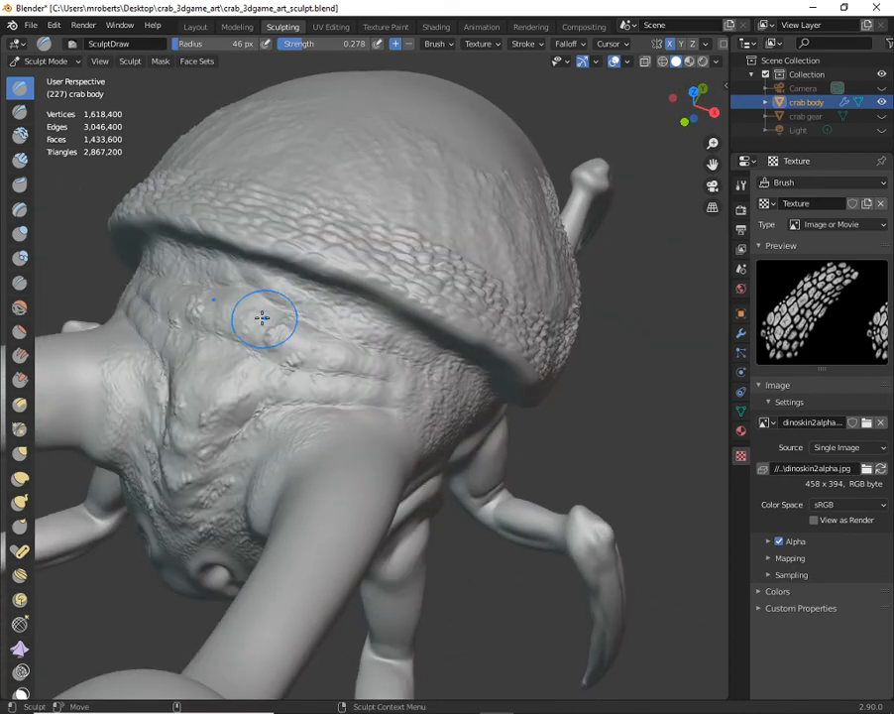
- Stamp anchored scale texture over the neck folds and the forehead between the eye stalks
mouse_move(297, 328)
mouse_down()
mouse_move(341, 317)
mouse_move(317, 345)
mouse_move(376, 342)
mouse_move(371, 313)
mouse_move(327, 323)
mouse_up()
mouse_move(213, 367)
mouse_down()
mouse_move(216, 376)
mouse_move(302, 341)
mouse_move(331, 379)
mouse_move(360, 362)
mouse_move(351, 345)
mouse_up()
middle_drag(327, 355, 341, 337)
mouse_move(338, 334)
mouse_down()
mouse_move(343, 291)
mouse_move(391, 278)
mouse_move(335, 220)
mouse_move(306, 268)
mouse_move(310, 246)
mouse_up()
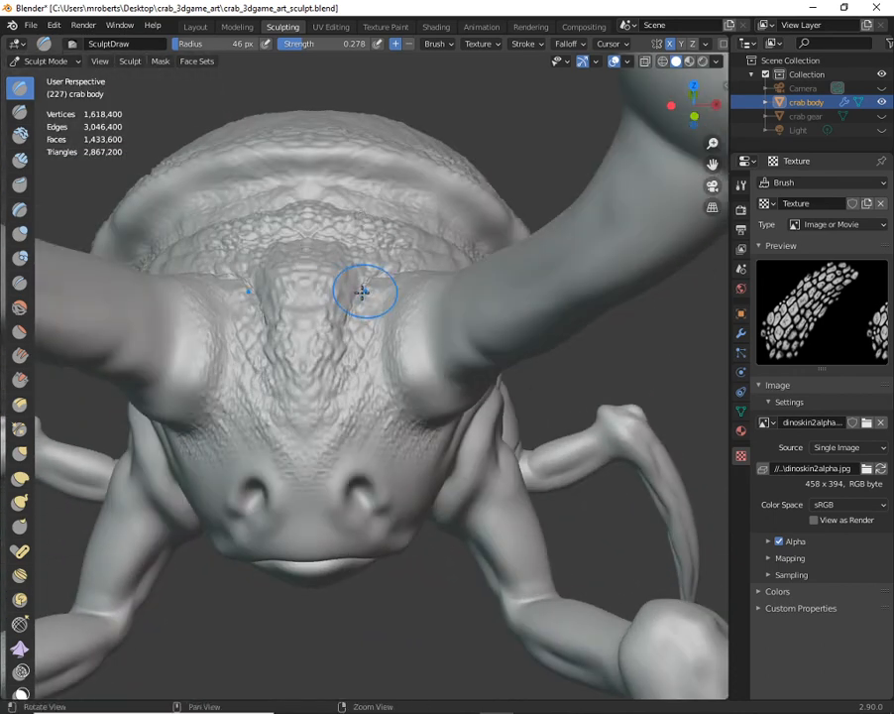
middle_drag(361, 293, 329, 312)
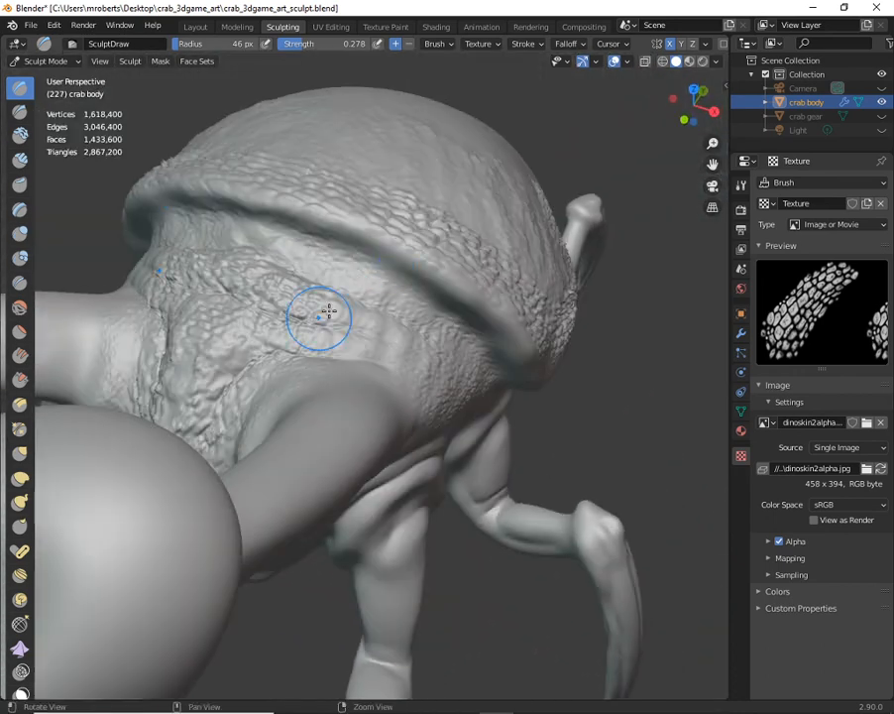
- Switch the brush's stroke method to Space and return it to Anchored
click(480, 44)
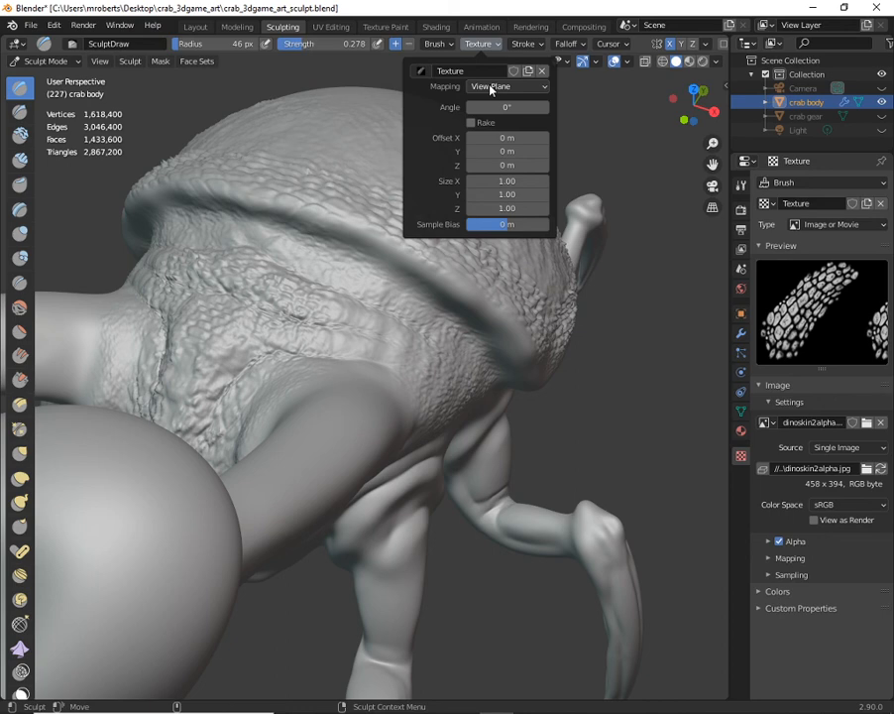
click(523, 43)
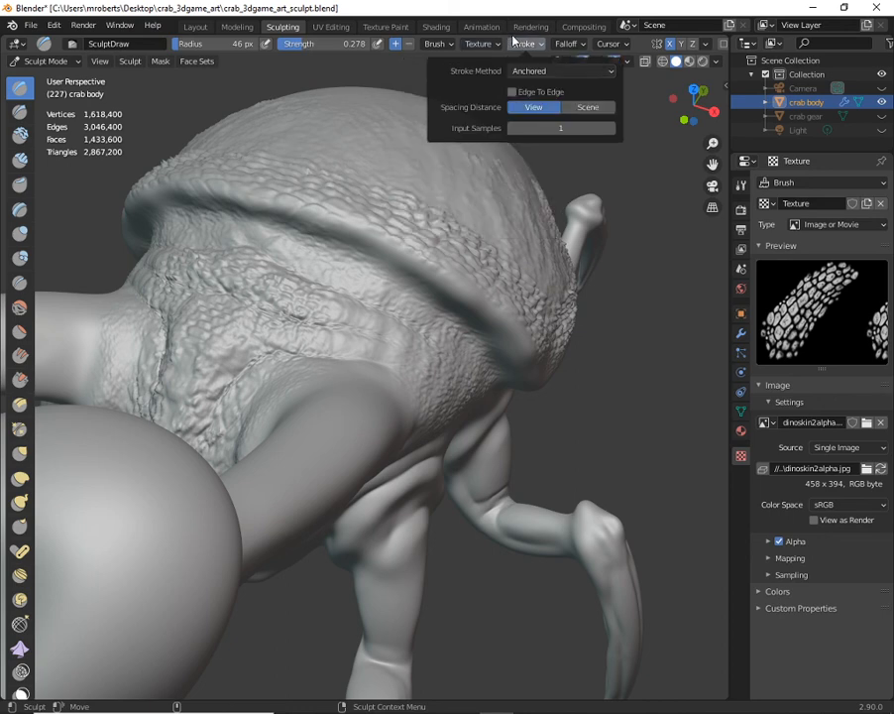
click(551, 71)
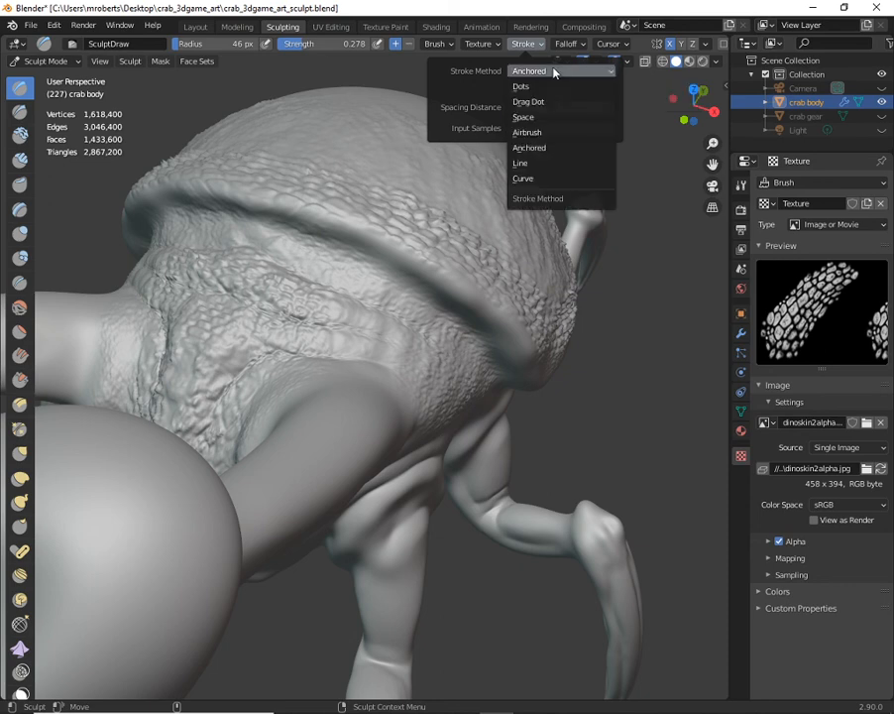
click(536, 119)
mouse_move(331, 242)
middle_down()
mouse_move(335, 266)
mouse_move(487, 236)
mouse_move(413, 242)
mouse_move(413, 231)
mouse_move(455, 218)
middle_up()
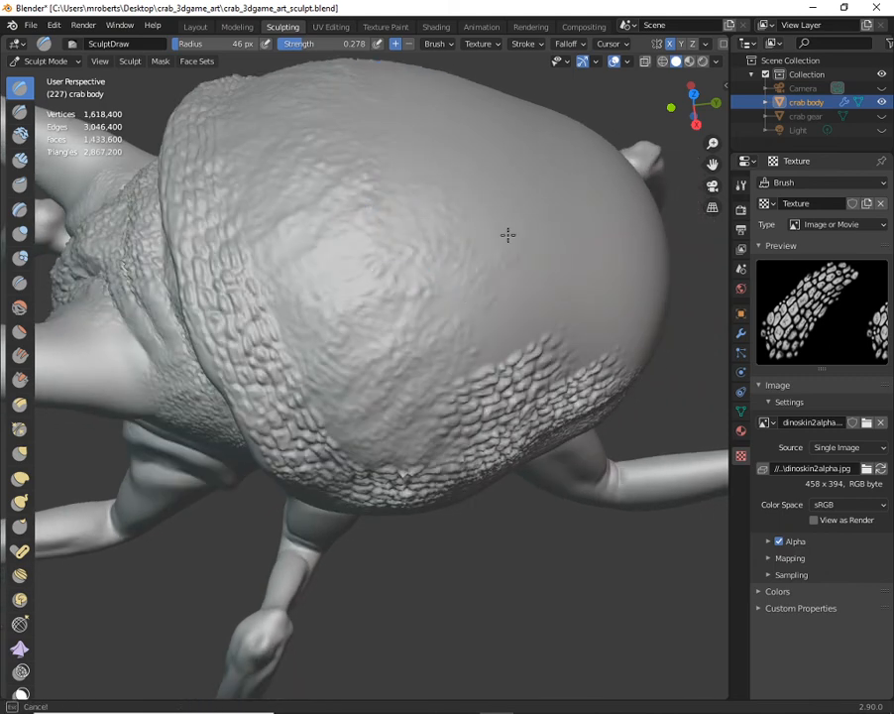
click(523, 44)
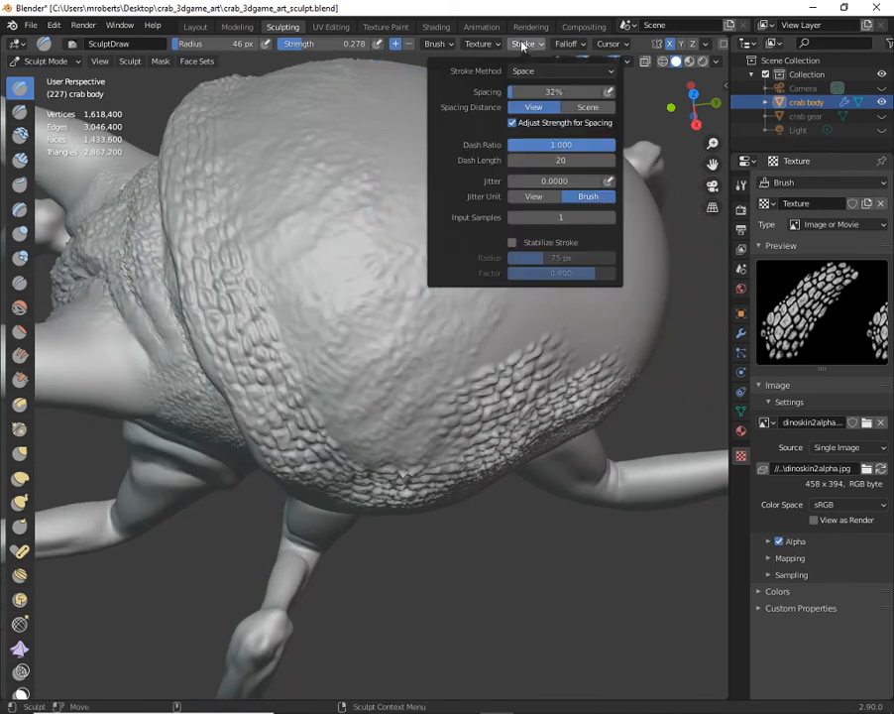
click(548, 72)
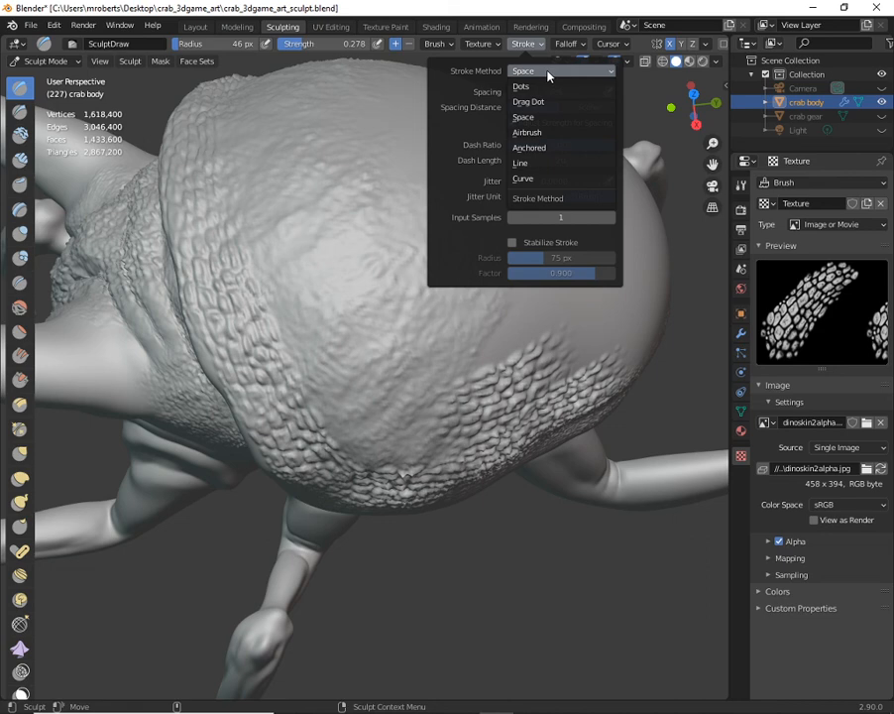
click(546, 149)
- Widen the scaled band behind the shell's front rim and across its lower front side with anchored stamps
middle_drag(515, 208, 440, 230)
mouse_move(440, 230)
alt+mouse_down()
mouse_move(310, 323)
mouse_move(399, 336)
mouse_move(381, 353)
mouse_move(442, 302)
alt+mouse_up()
mouse_move(441, 303)
middle_down()
mouse_move(293, 246)
mouse_move(278, 269)
middle_up()
drag(335, 335, 368, 326)
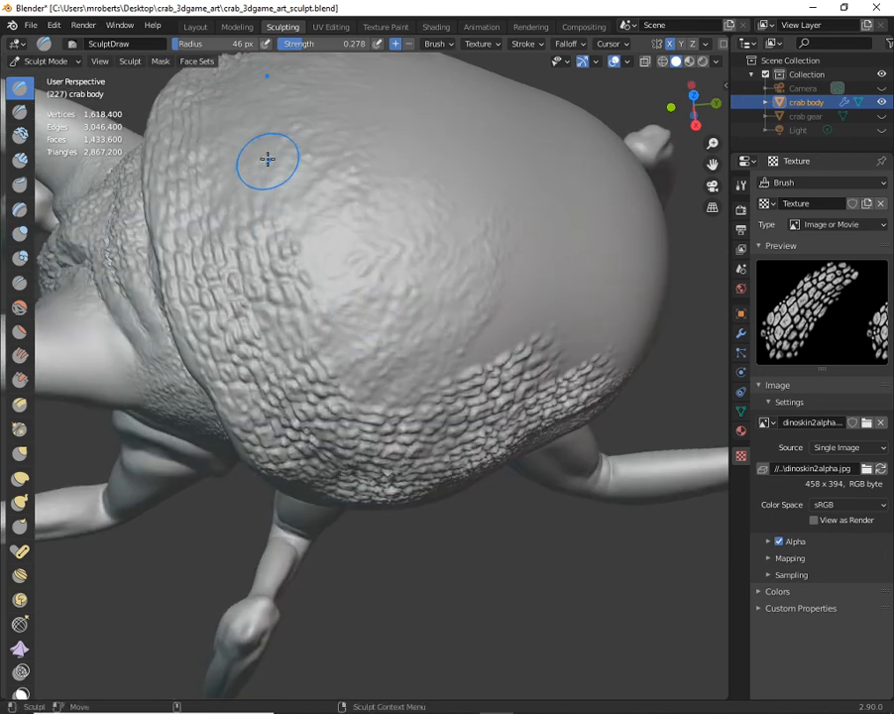
mouse_move(253, 155)
mouse_down()
mouse_move(252, 188)
mouse_move(320, 225)
mouse_move(306, 202)
mouse_move(367, 253)
mouse_up()
middle_drag(367, 253, 324, 250)
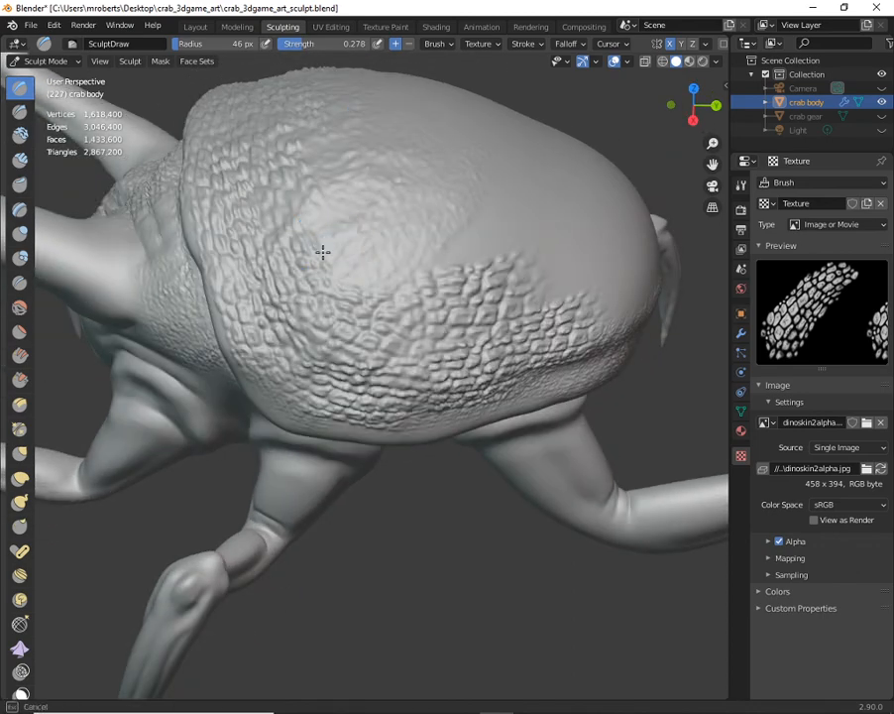
- Stamp scale patches along the shell's rear side and around its back edge to form a continuous band
middle_drag(387, 254, 355, 272)
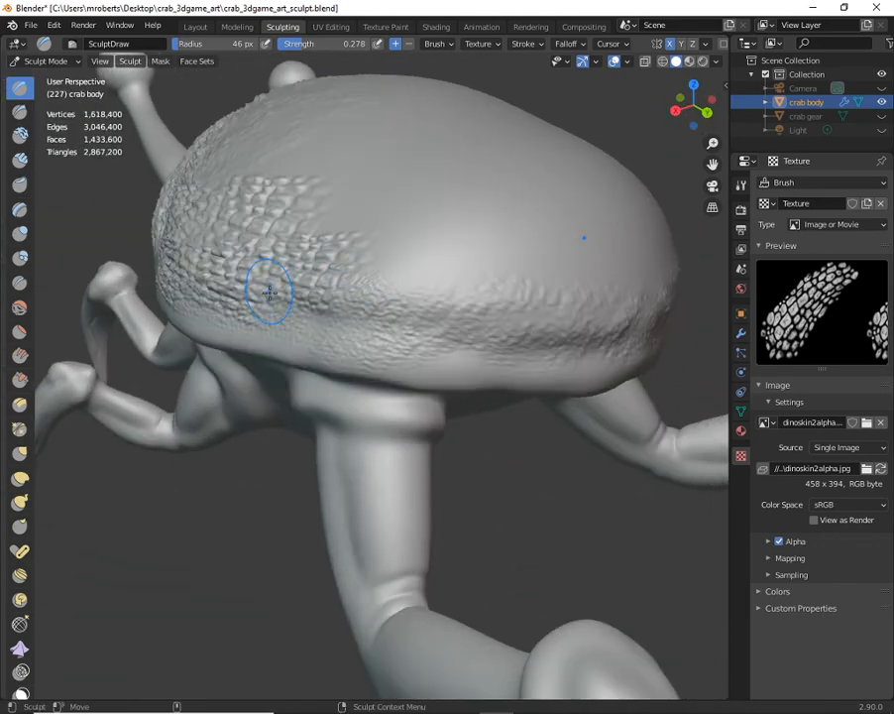
mouse_move(320, 316)
mouse_down()
mouse_move(407, 287)
mouse_move(372, 261)
mouse_move(403, 248)
mouse_move(399, 299)
mouse_up()
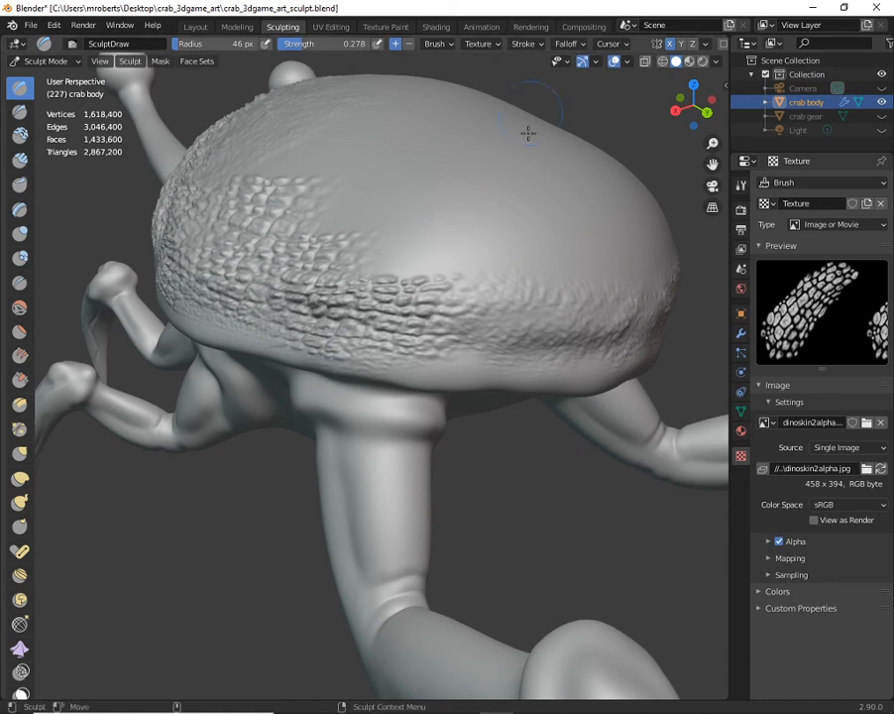
drag(490, 298, 570, 246)
alt+drag(536, 255, 439, 243)
drag(326, 238, 410, 179)
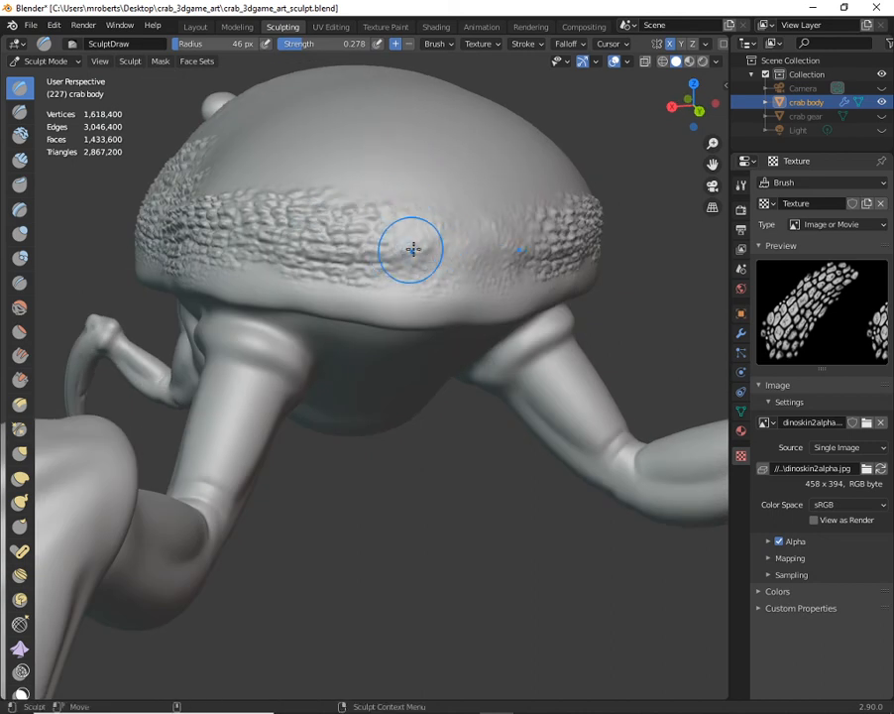
drag(426, 260, 480, 185)
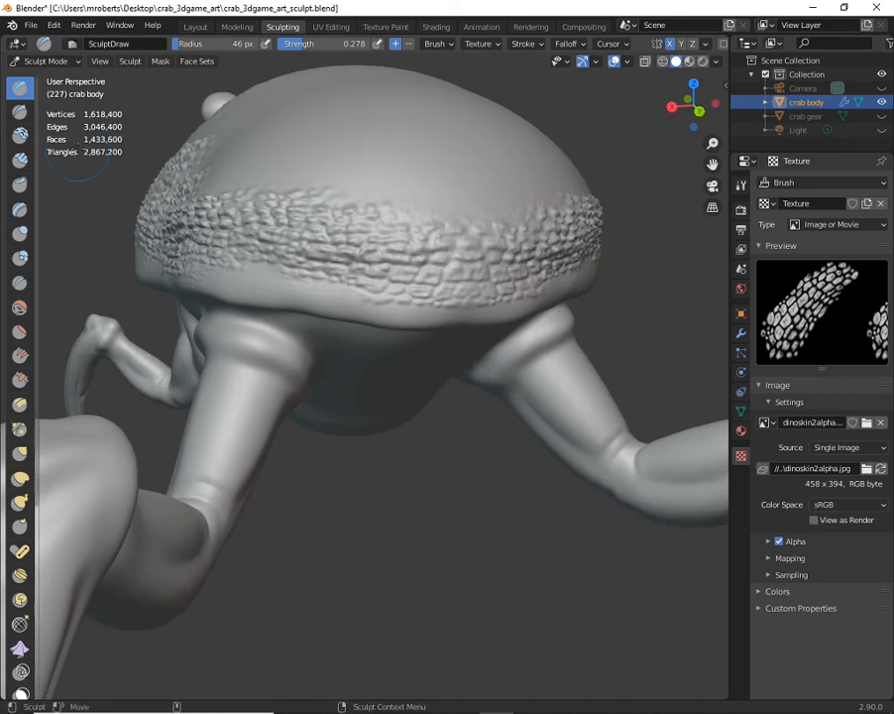
- Examine the shell's scale relief from the rear, close up from below, and from the front side
mouse_move(294, 239)
alt+mouse_down()
mouse_move(360, 250)
mouse_move(420, 244)
alt+mouse_up()
mouse_move(347, 234)
alt+mouse_down()
mouse_move(337, 179)
mouse_move(305, 163)
alt+mouse_up()
alt+middle_drag(306, 162, 317, 245)
alt+right_drag(317, 246, 425, 262)
mouse_move(425, 262)
alt+mouse_down()
mouse_move(390, 211)
mouse_move(412, 144)
alt+mouse_up()
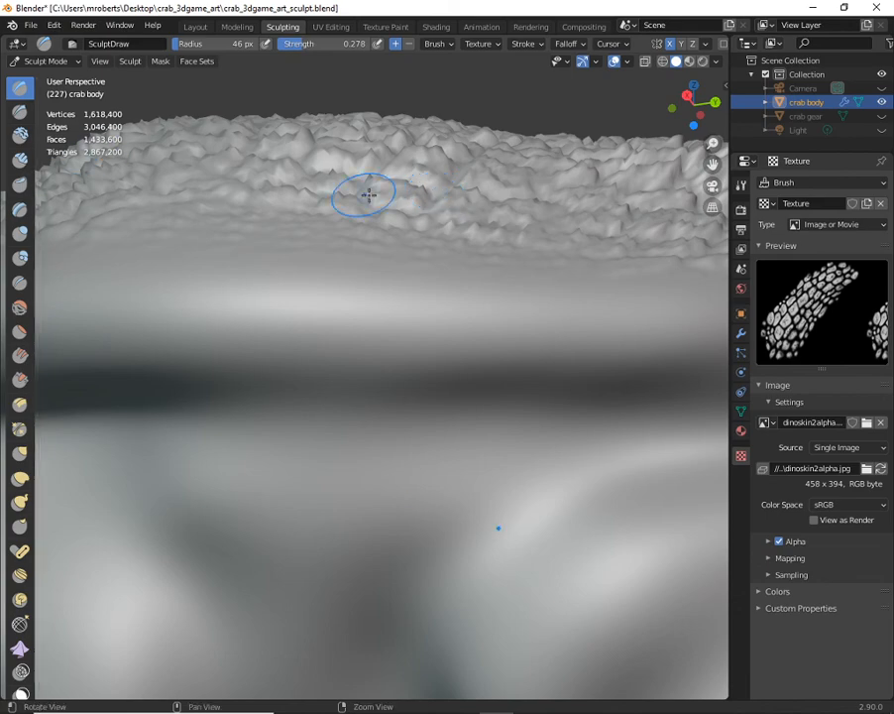
alt+right_drag(365, 195, 312, 203)
mouse_move(312, 203)
alt+mouse_down()
mouse_move(349, 295)
mouse_move(365, 284)
alt+mouse_up()
alt+right_drag(364, 284, 335, 280)
alt+drag(335, 279, 408, 270)
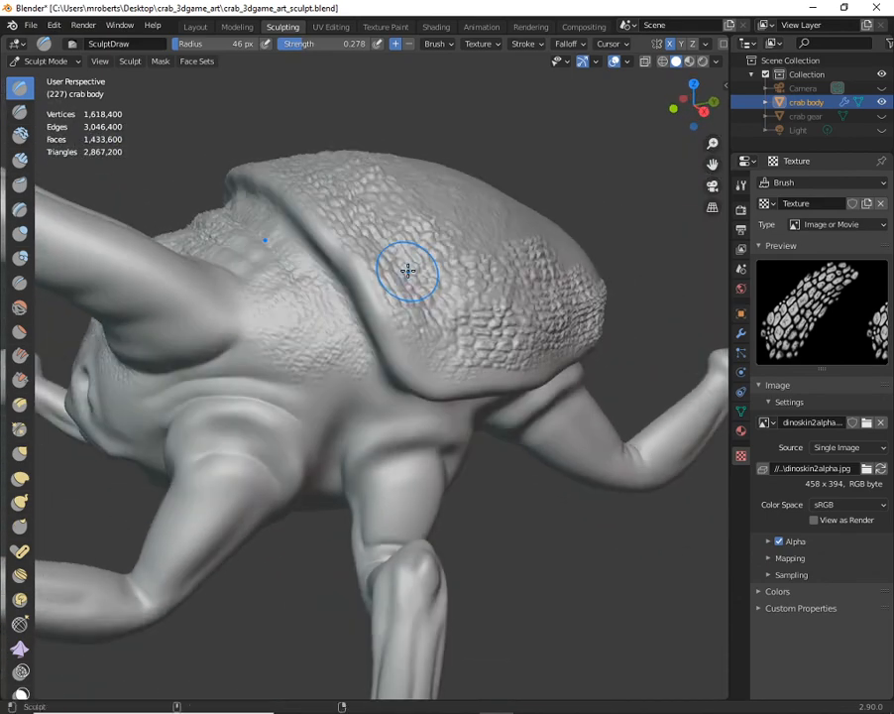
- Save the crab sculpt file with the scaled shell
key(ctrl+s)
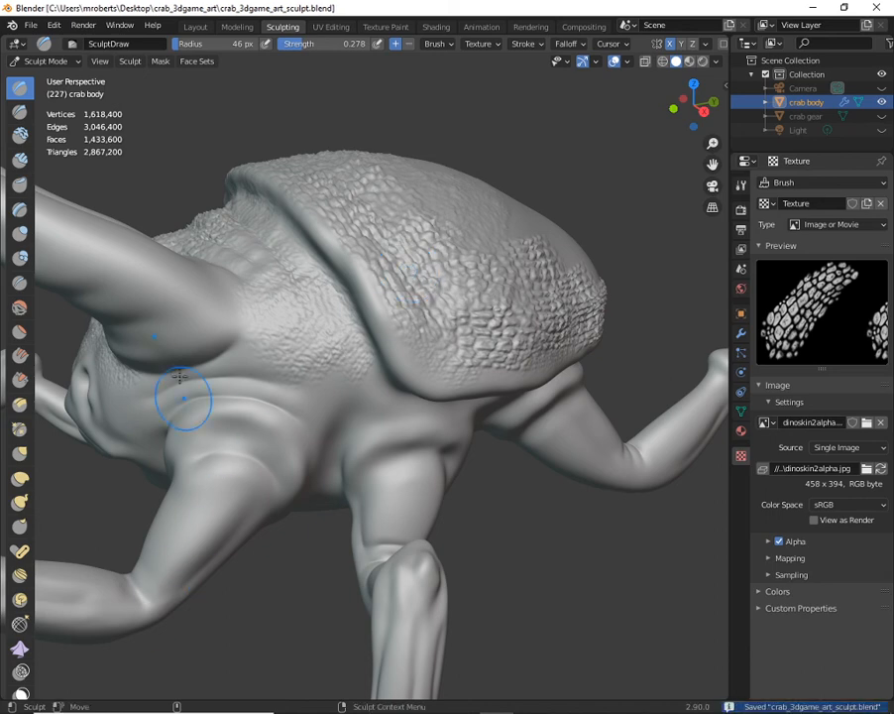
mouse_move(375, 320)
alt+mouse_down()
mouse_move(353, 366)
mouse_move(375, 367)
alt+mouse_up()
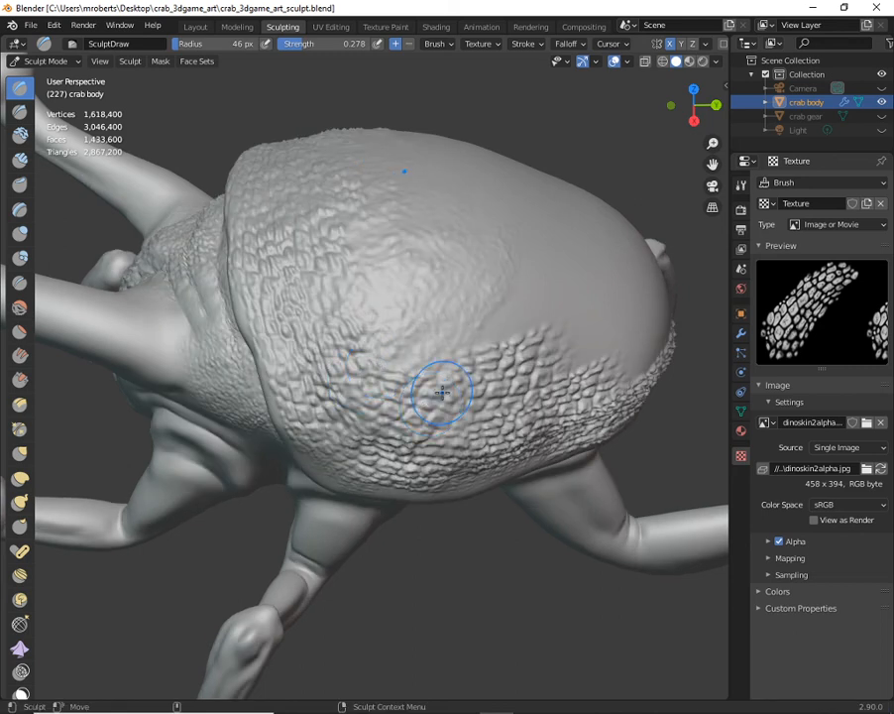
middle_drag(515, 423, 551, 406)
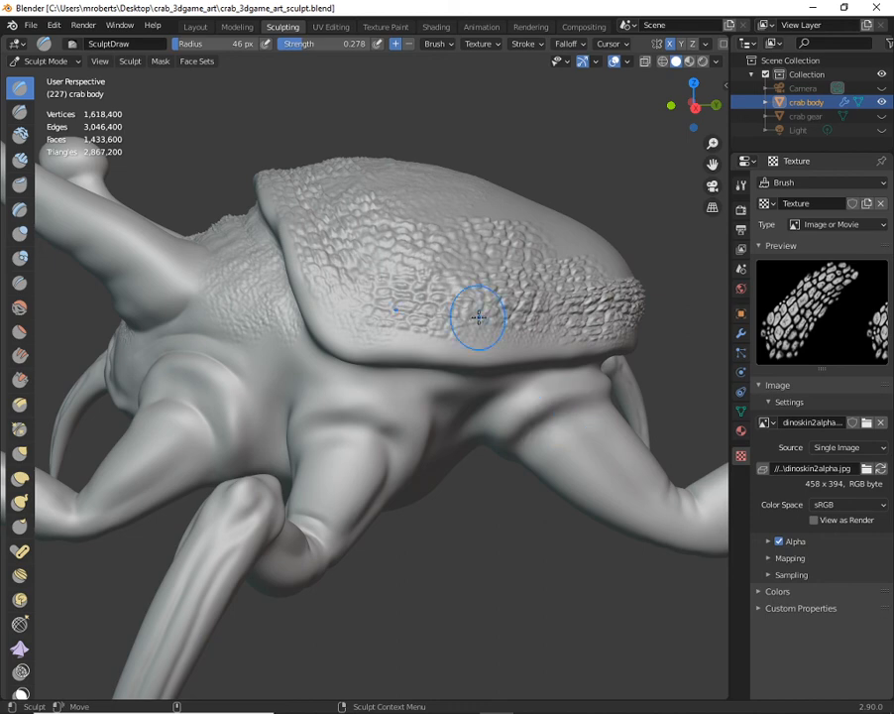
- Examine the scale relief on the crab's shell and neck from the side, from above and from the front
middle_drag(400, 293, 392, 325)
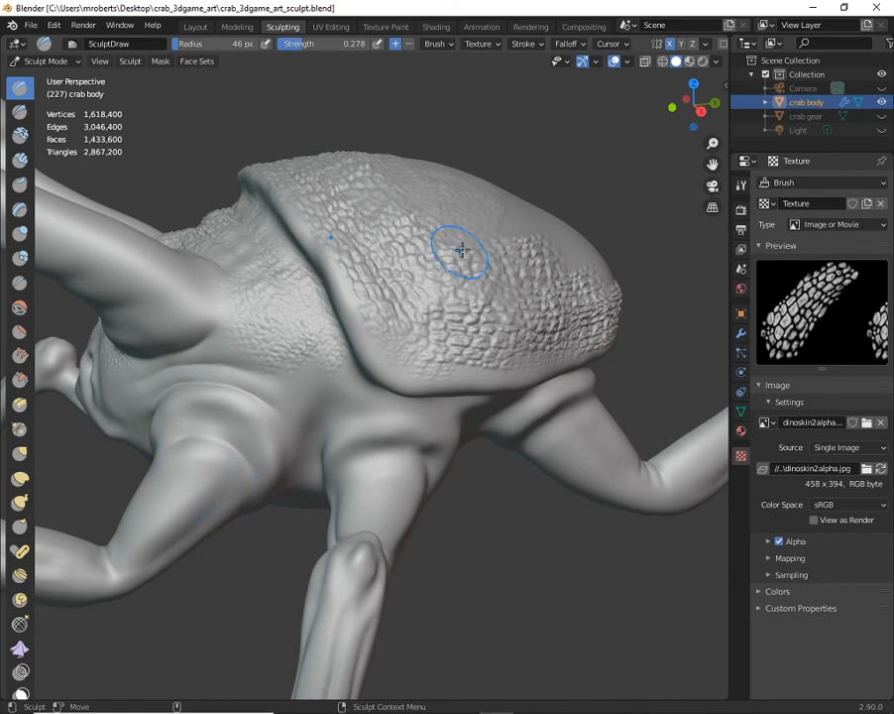
mouse_move(463, 260)
middle_down()
mouse_move(404, 319)
mouse_move(448, 347)
middle_up()
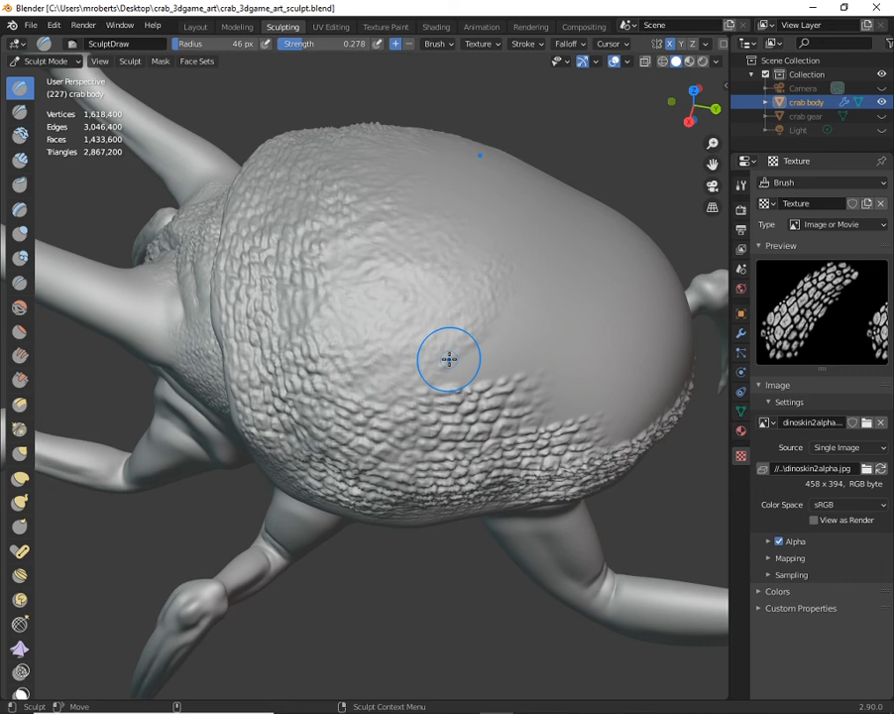
middle_drag(457, 355, 481, 351)
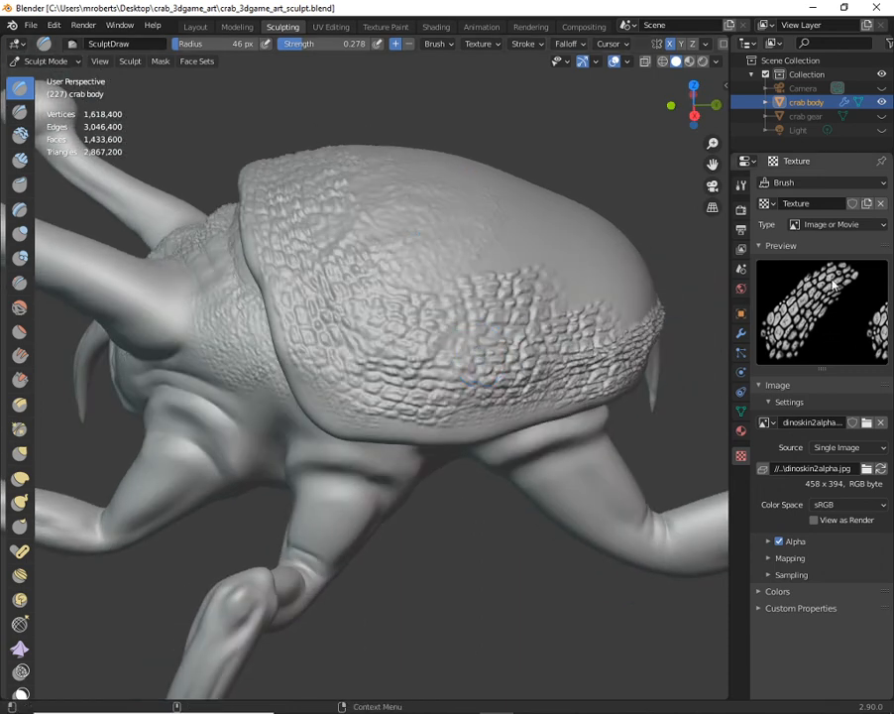
mouse_move(427, 357)
middle_down()
mouse_move(469, 329)
mouse_move(423, 371)
mouse_move(430, 357)
mouse_move(455, 359)
mouse_move(434, 367)
mouse_move(465, 343)
mouse_move(495, 339)
mouse_move(507, 313)
middle_up()
alt+drag(507, 313, 483, 307)
alt+right_drag(483, 309, 482, 297)
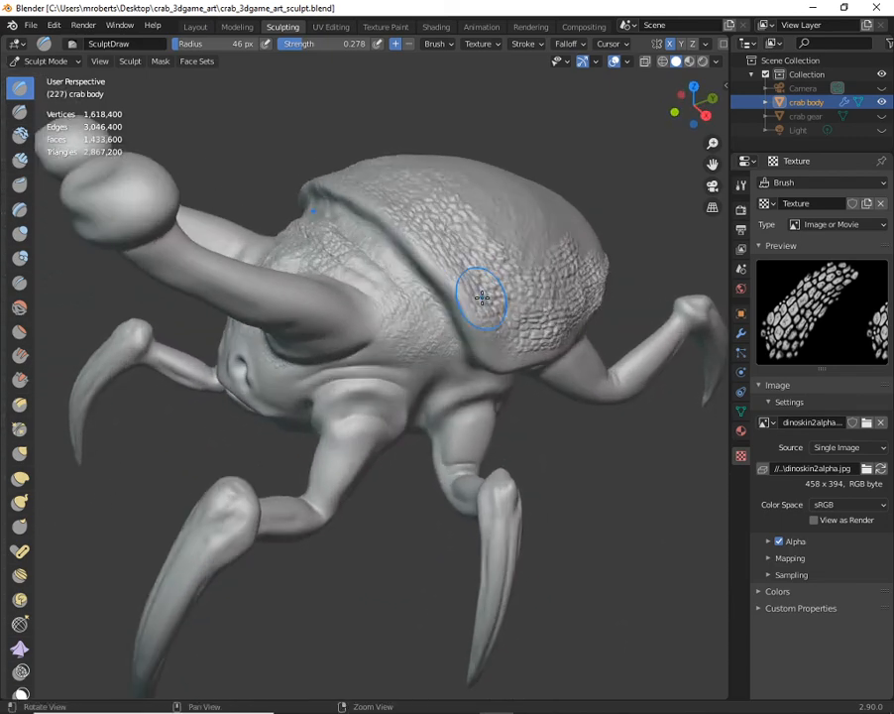
alt+drag(482, 297, 494, 303)
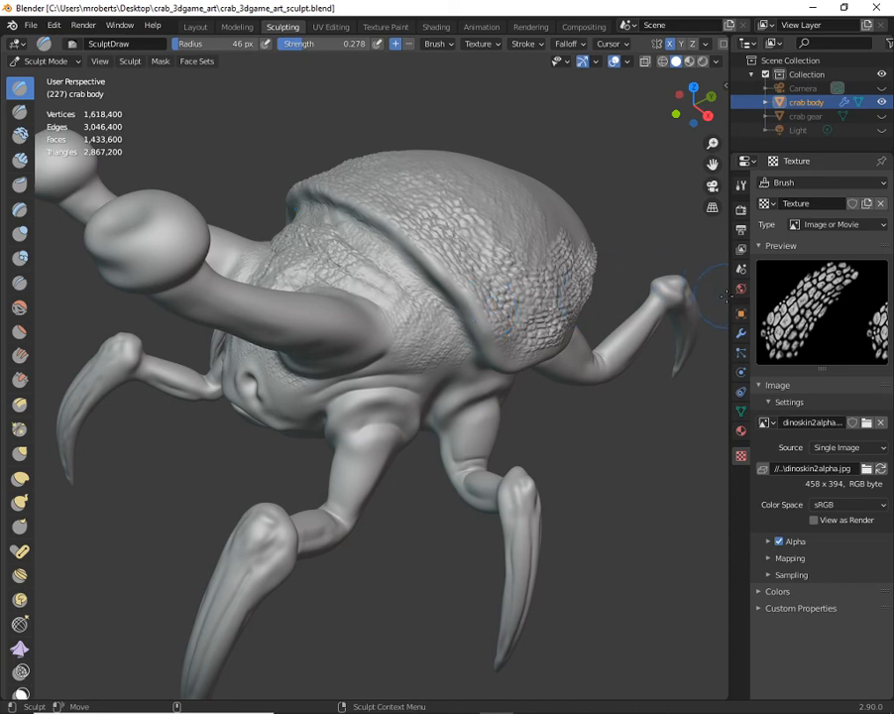
- Widen the 3D viewport and inspect the crab's mesh density in wireframe shading, close up and from a distance, returning to solid shading
mouse_move(732, 306)
mouse_down()
mouse_move(830, 302)
mouse_move(747, 301)
mouse_up()
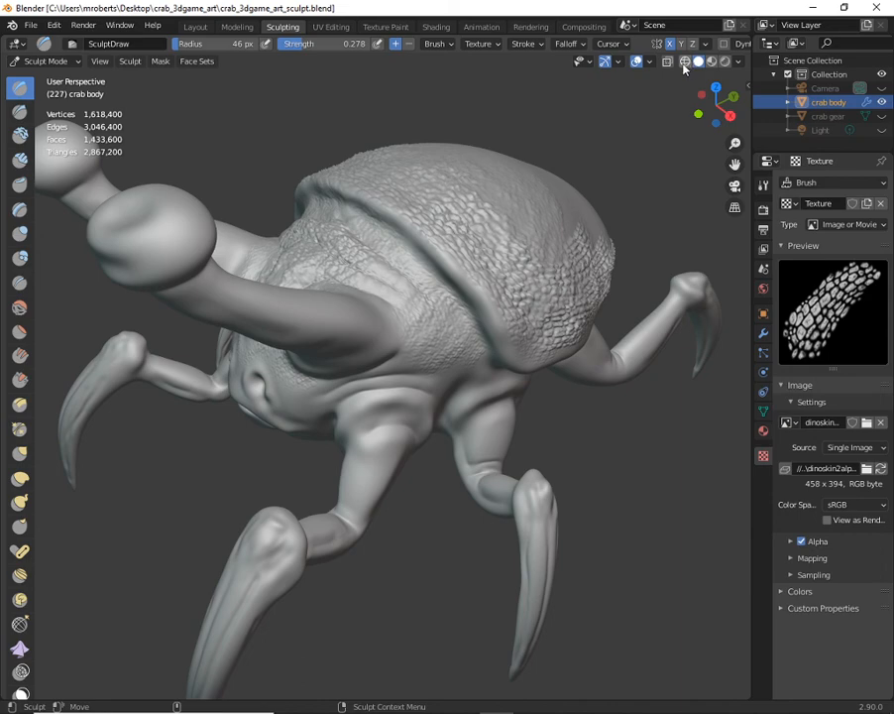
click(686, 61)
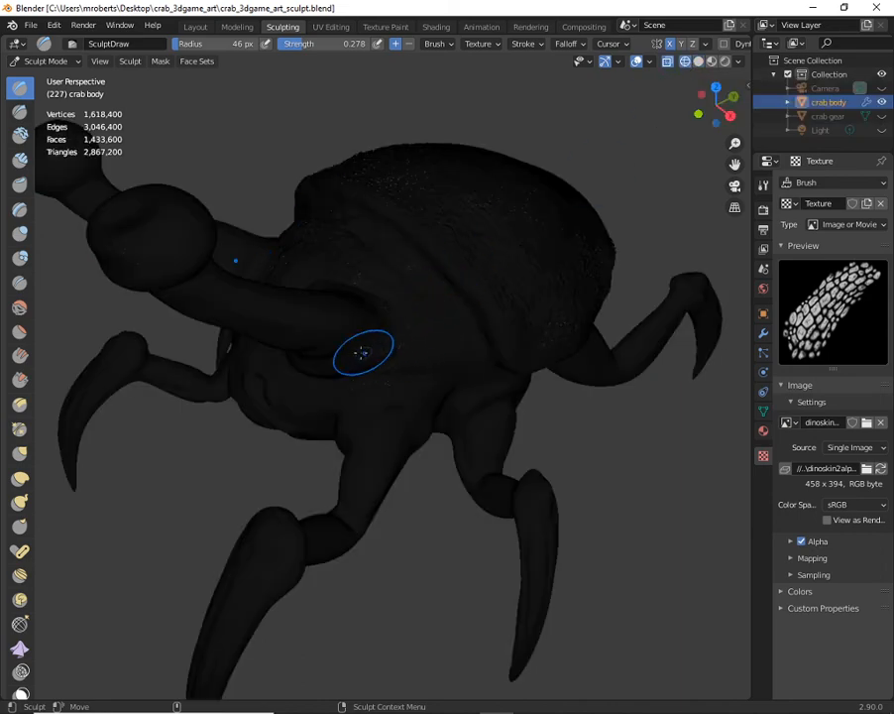
ctrl+middle_drag(360, 353, 466, 359)
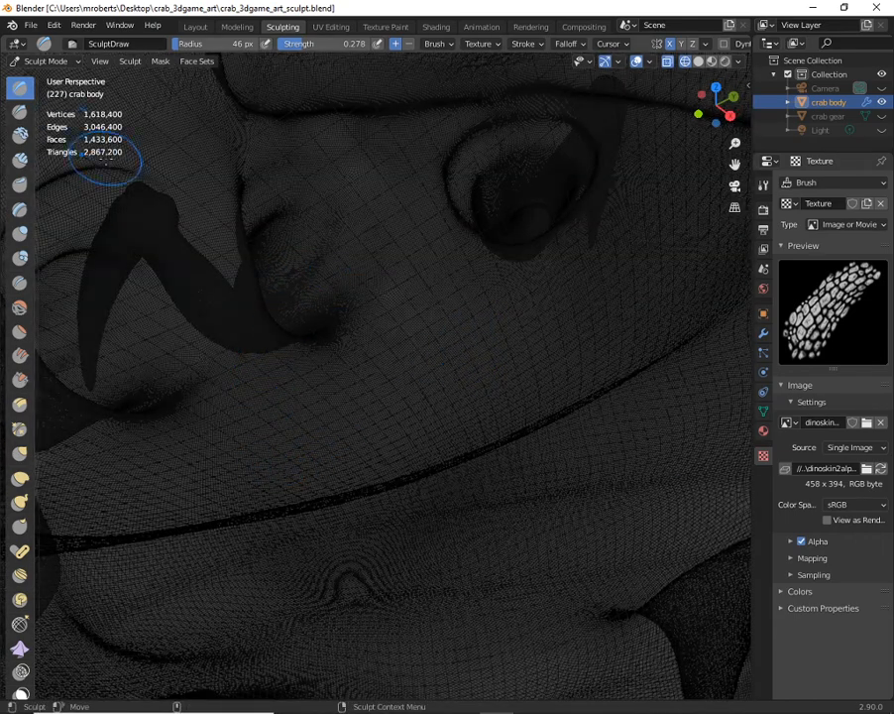
alt+right_drag(464, 322, 445, 335)
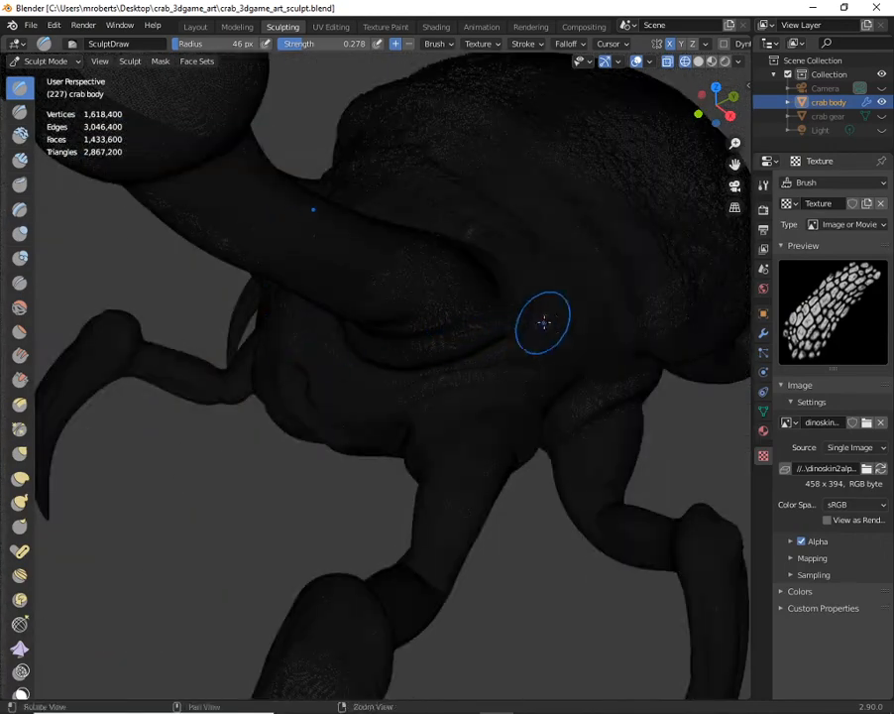
alt+right_drag(543, 321, 467, 325)
alt+middle_drag(515, 317, 487, 325)
alt+drag(487, 325, 489, 311)
alt+middle_drag(489, 312, 463, 310)
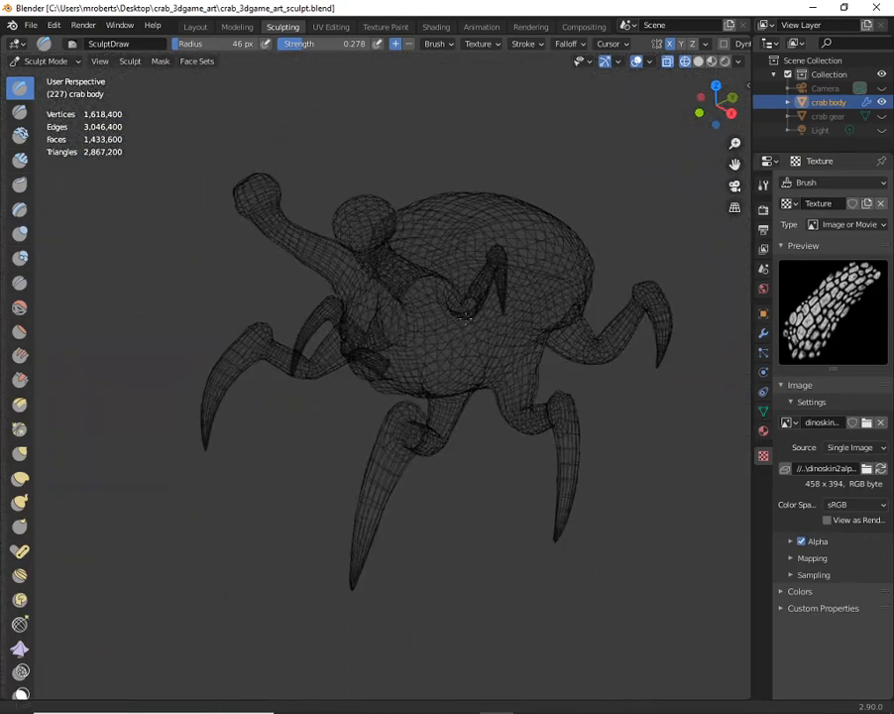
alt+right_drag(463, 310, 479, 316)
middle_drag(479, 315, 473, 341)
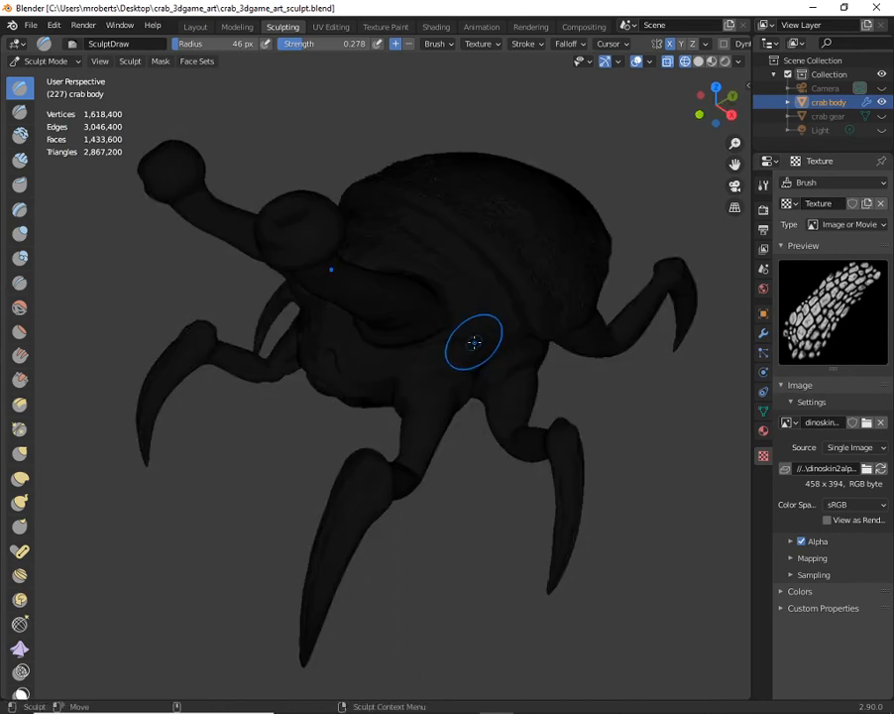
click(698, 62)
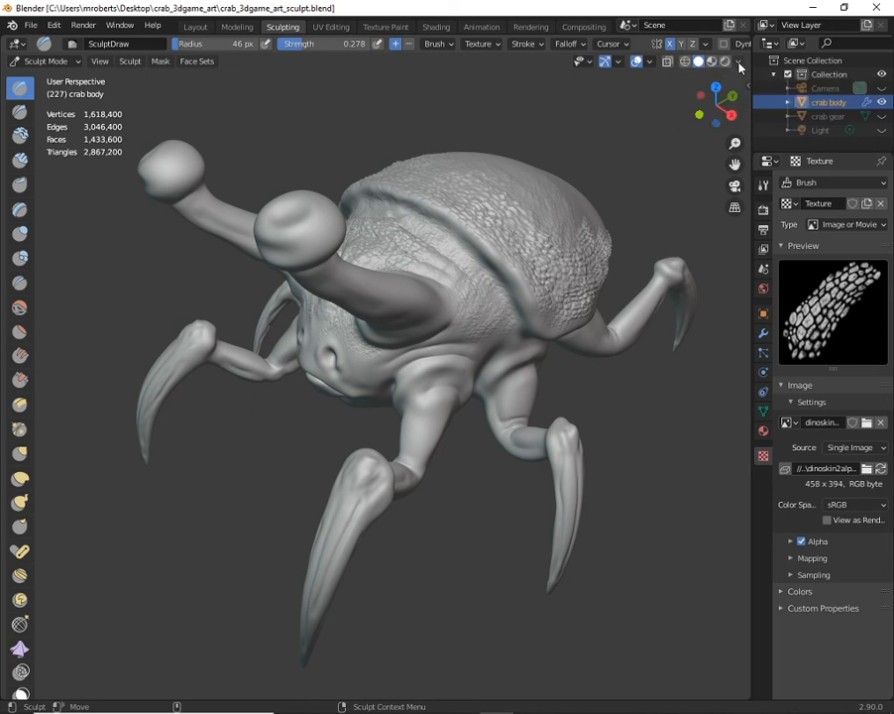
- Compare the Studio, MatCap and Flat viewport lighting on the crab sculpt, ending on MatCap
click(739, 63)
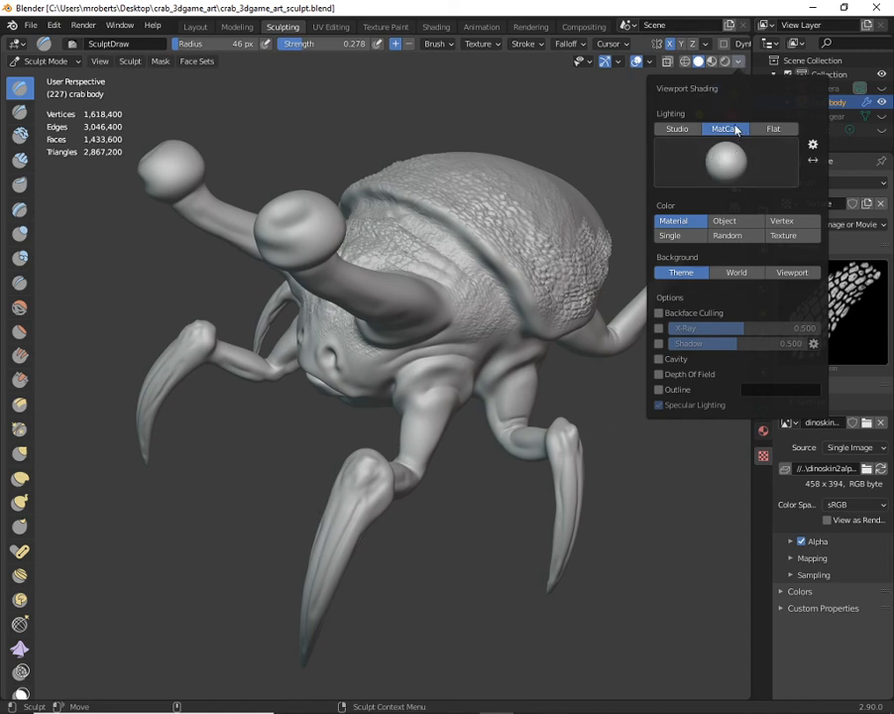
click(684, 130)
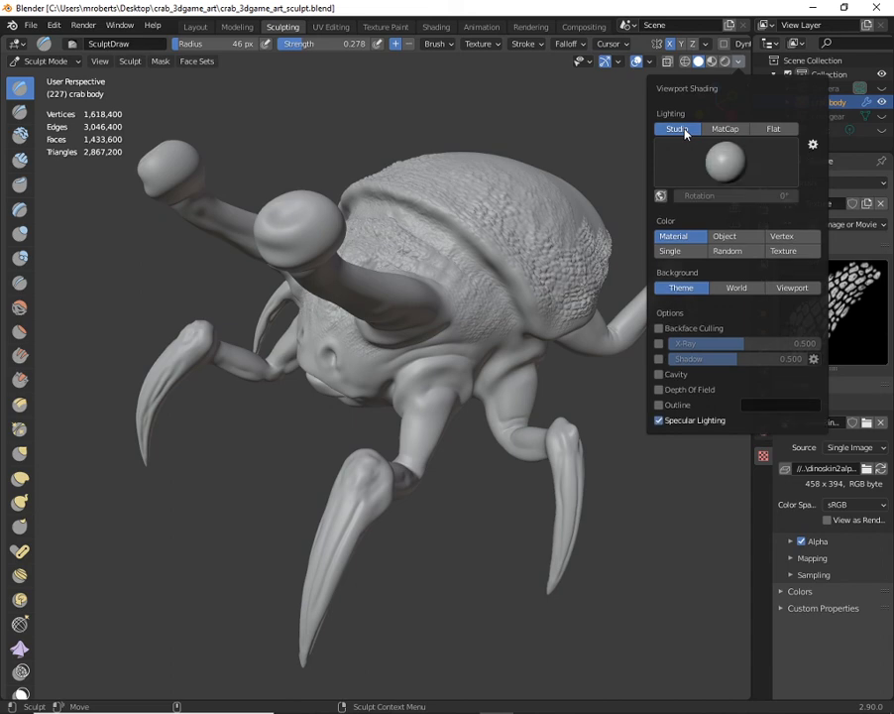
click(727, 130)
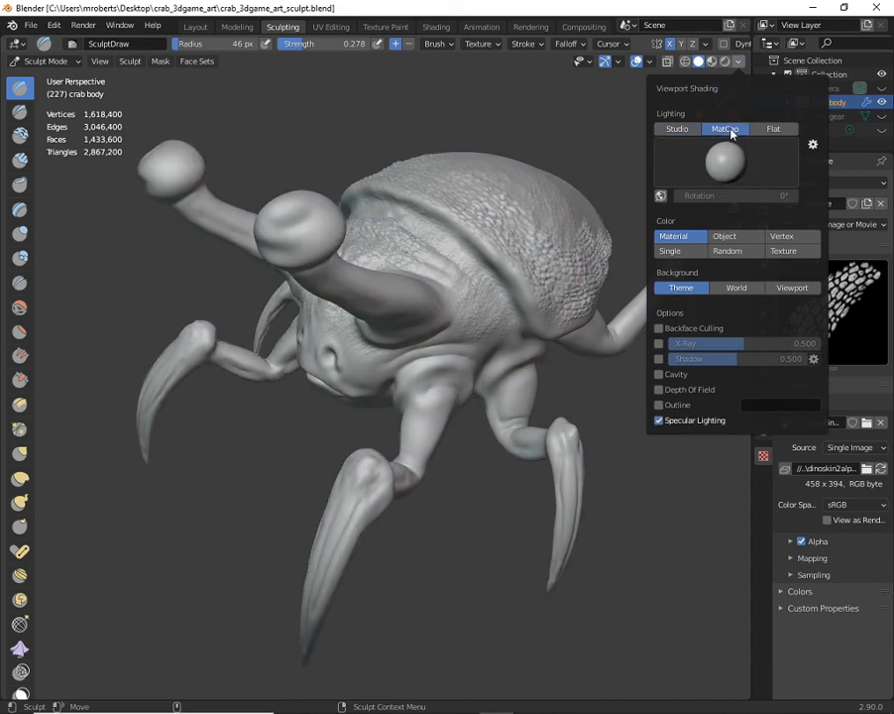
click(694, 132)
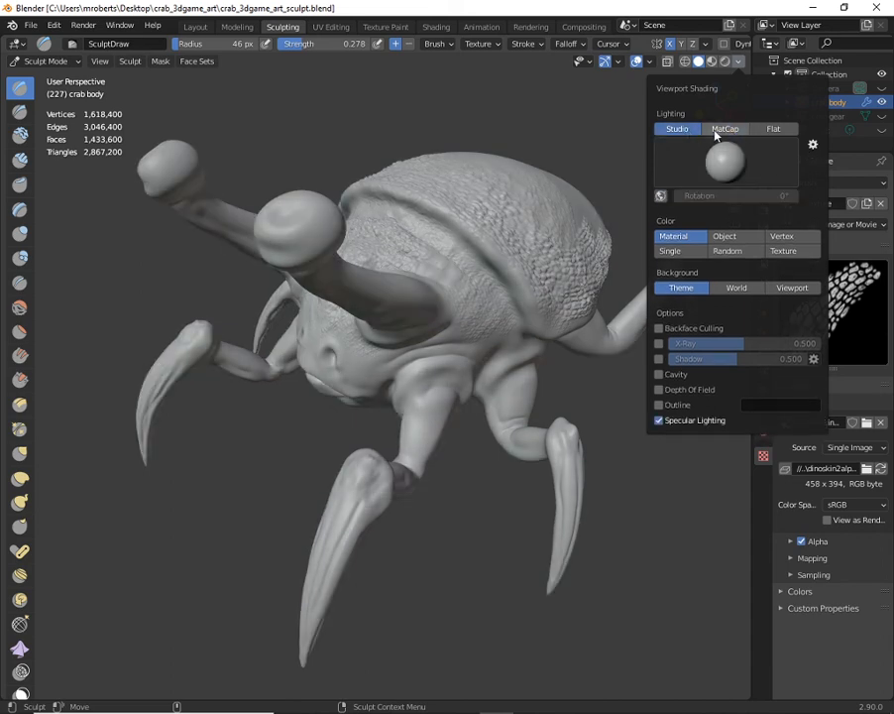
click(719, 132)
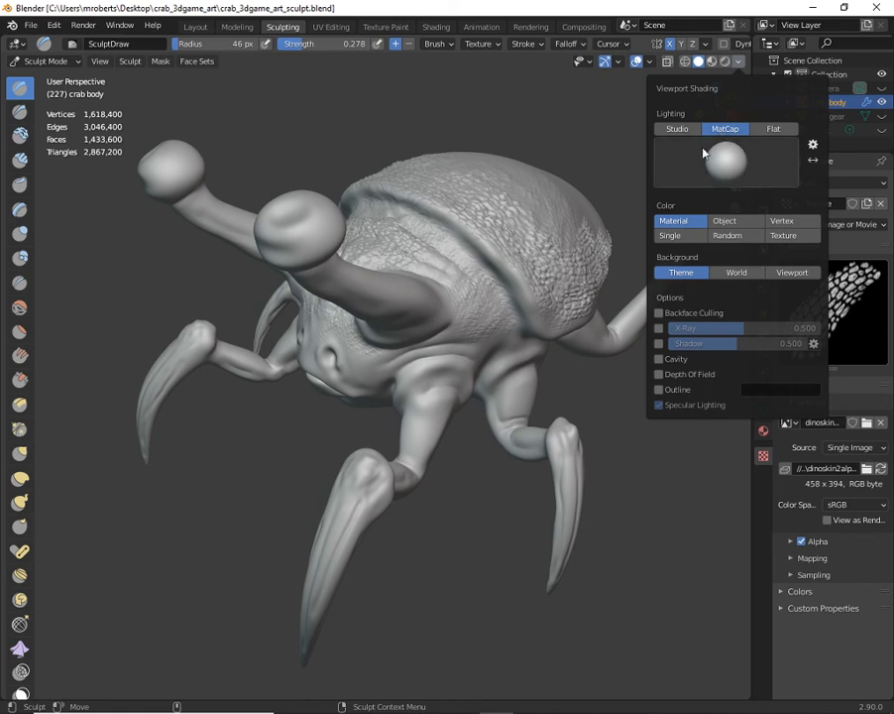
click(677, 129)
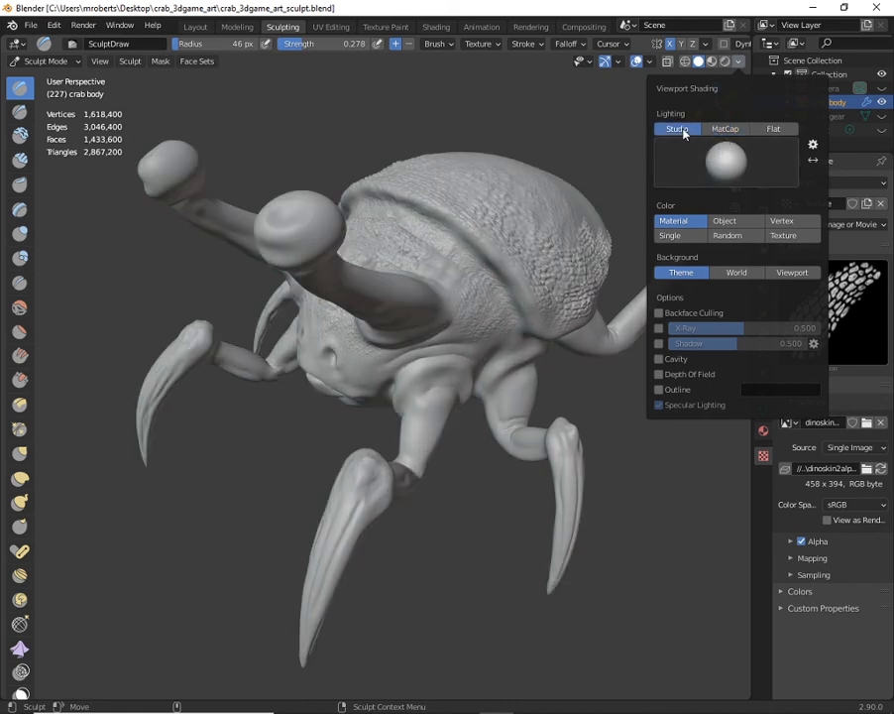
click(726, 164)
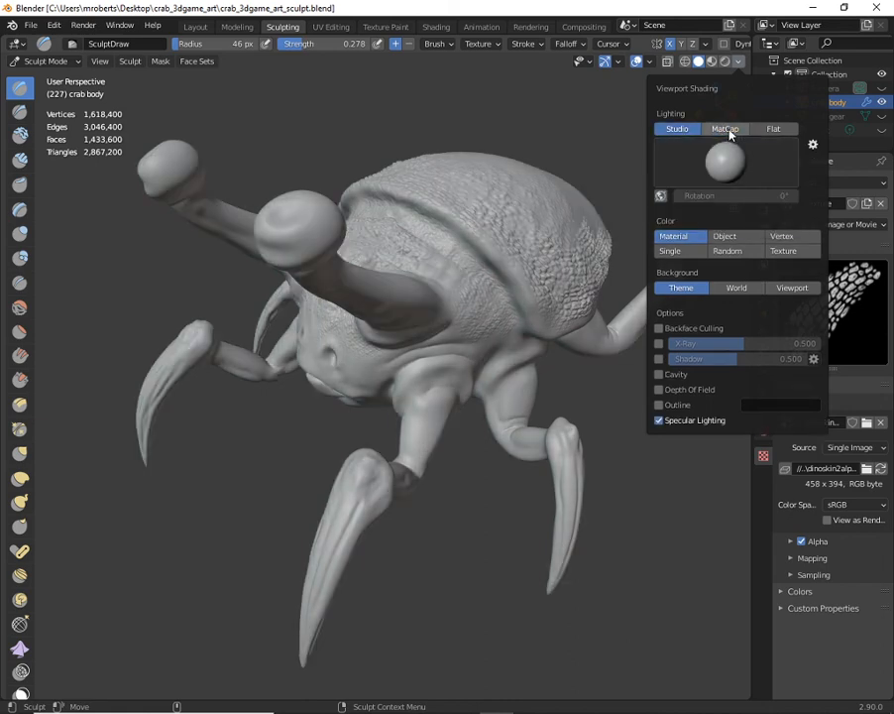
click(727, 130)
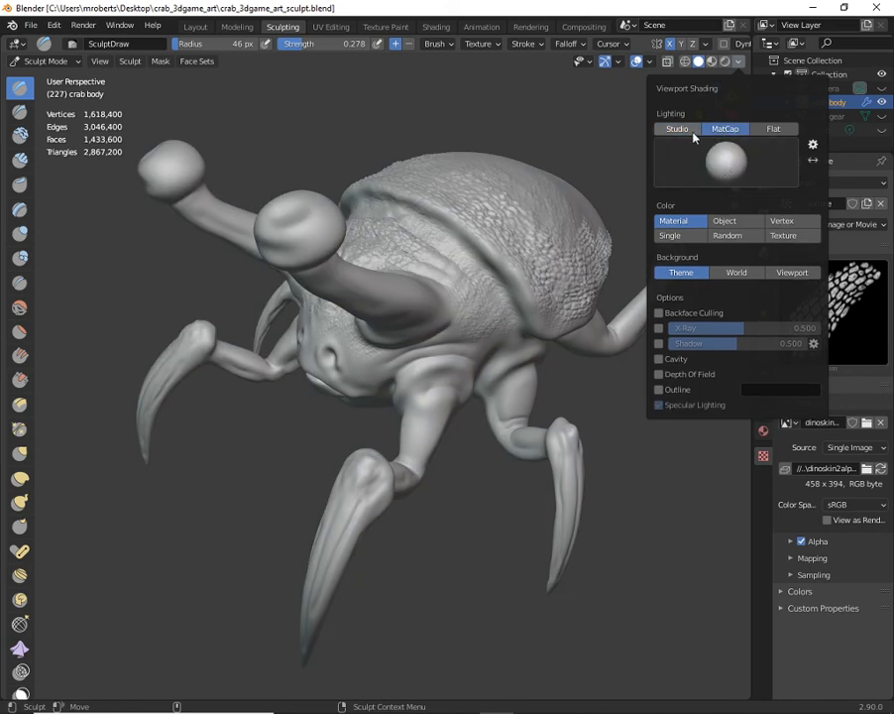
click(775, 130)
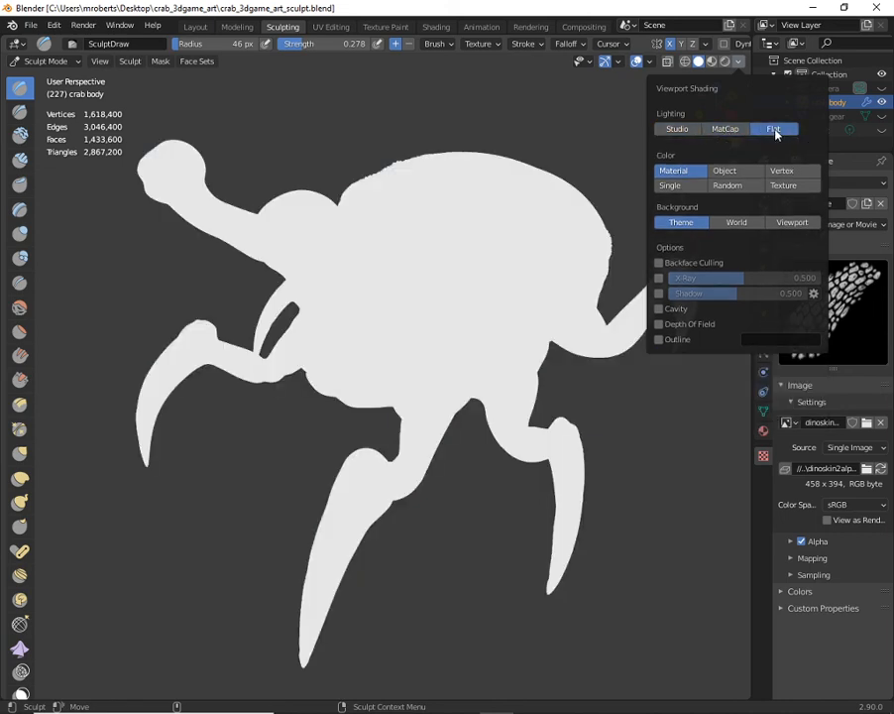
click(725, 130)
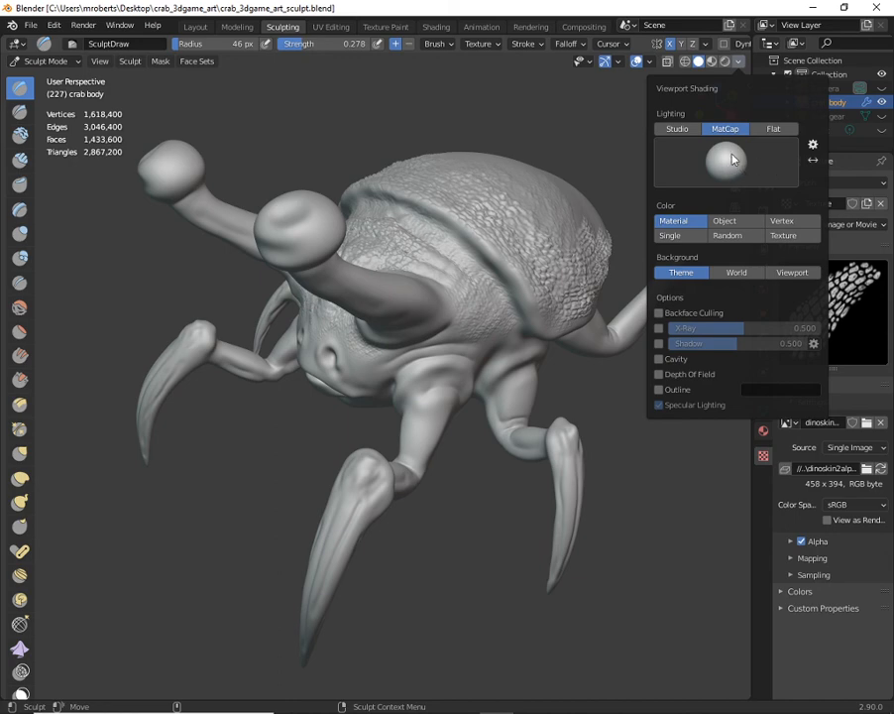
- Preview the crab with the matte red clay, shiny red metallic and glossy light grey MatCaps
click(731, 160)
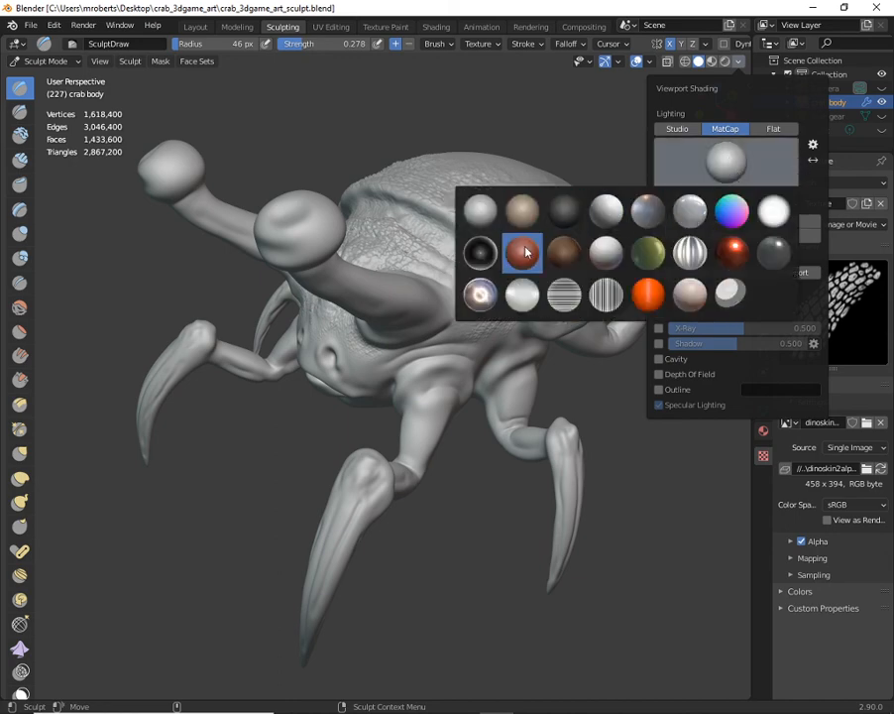
click(525, 253)
click(732, 170)
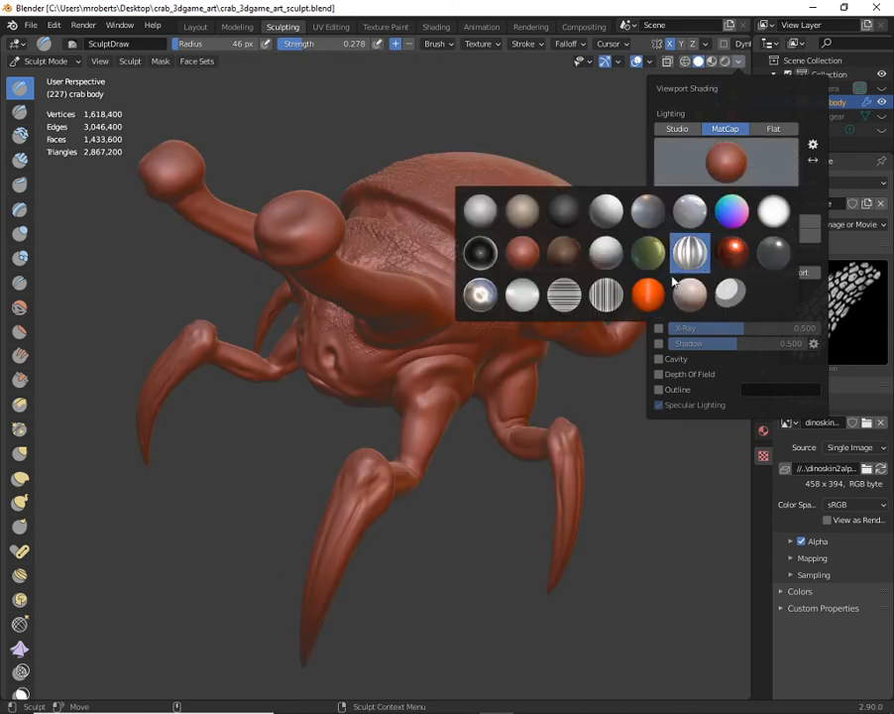
click(732, 254)
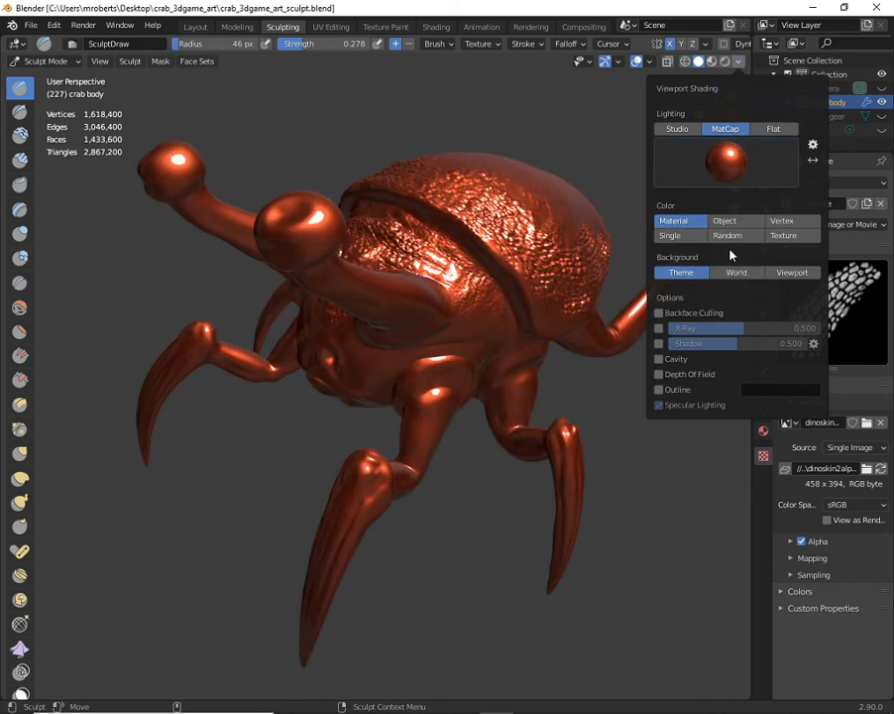
click(722, 167)
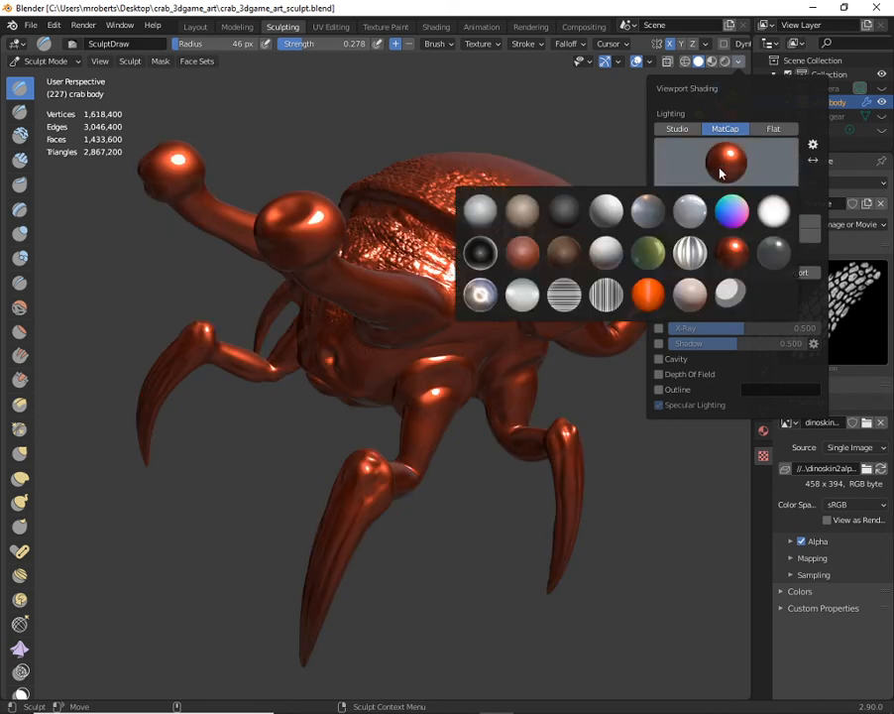
click(691, 210)
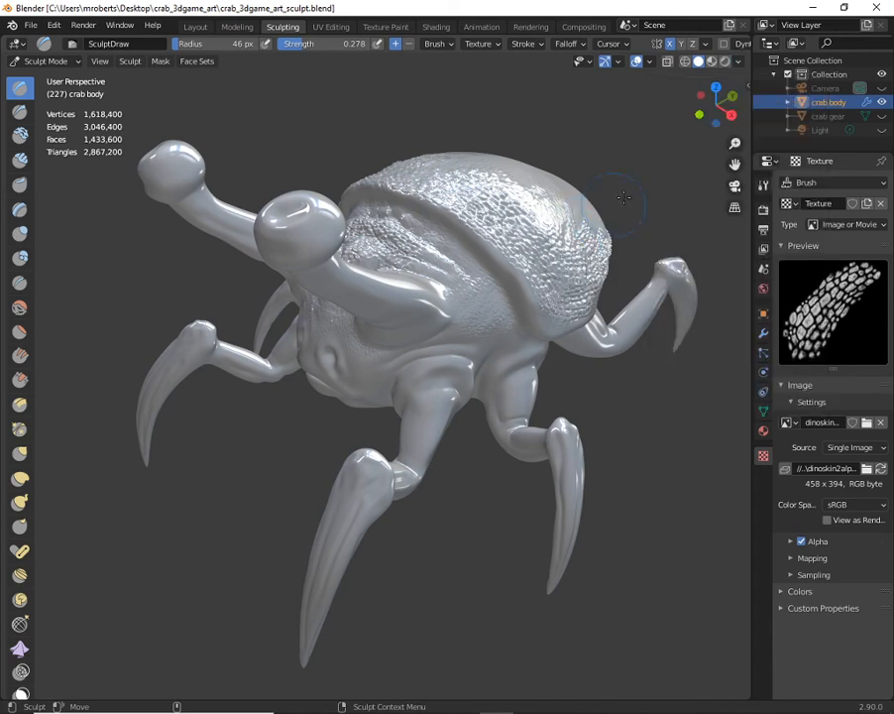
- Change the crab's viewport MatCap to the matte brown basic_2.exr
click(738, 61)
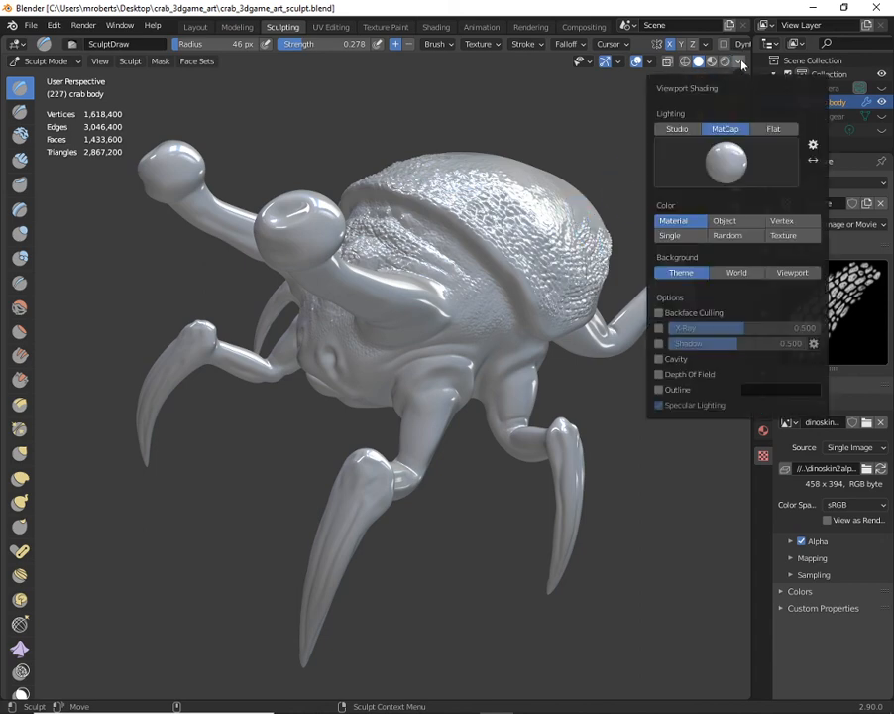
click(728, 163)
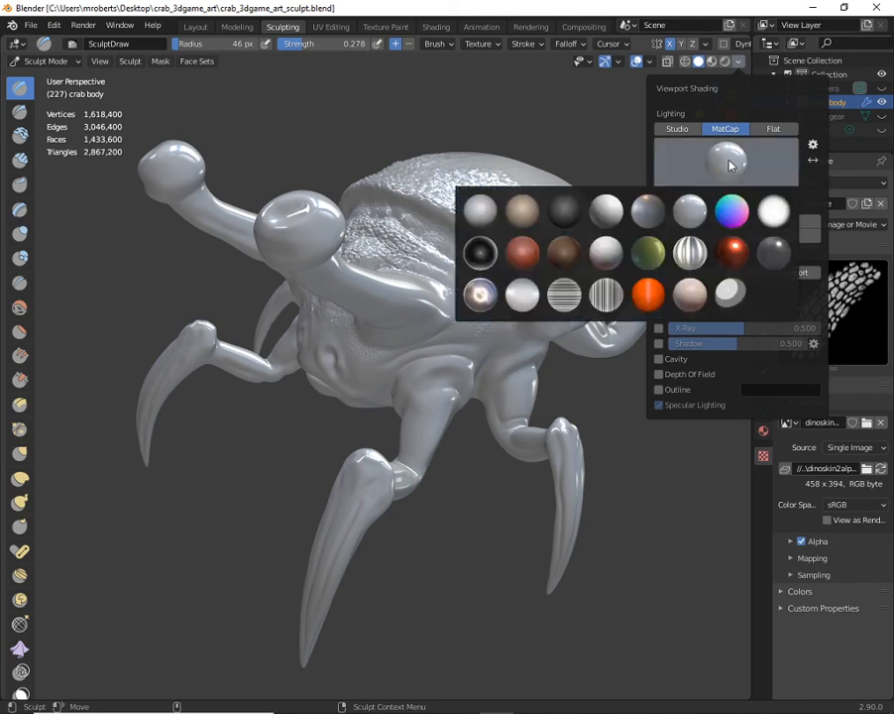
click(527, 218)
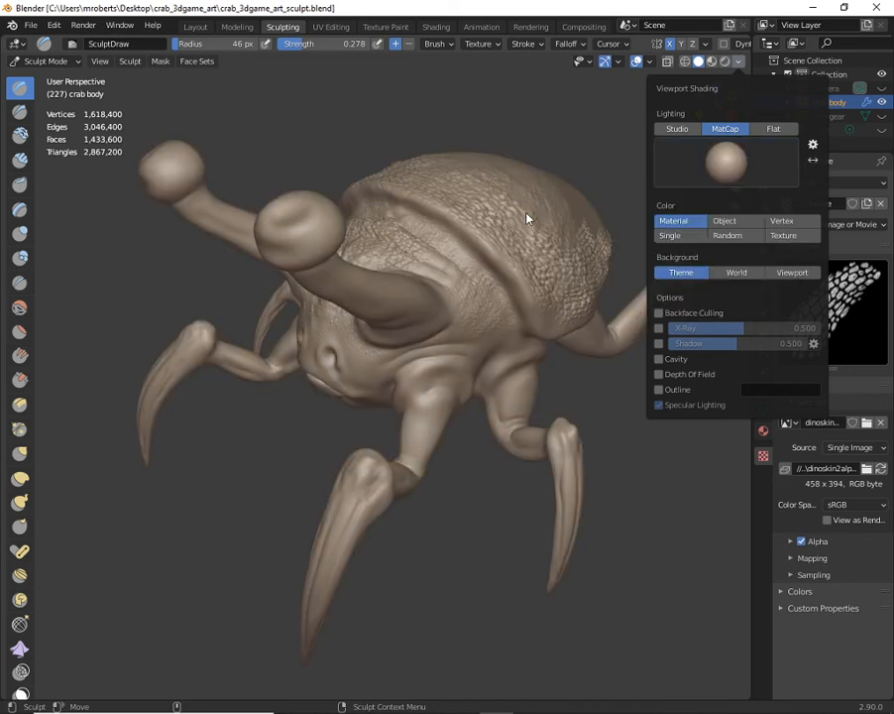
click(731, 159)
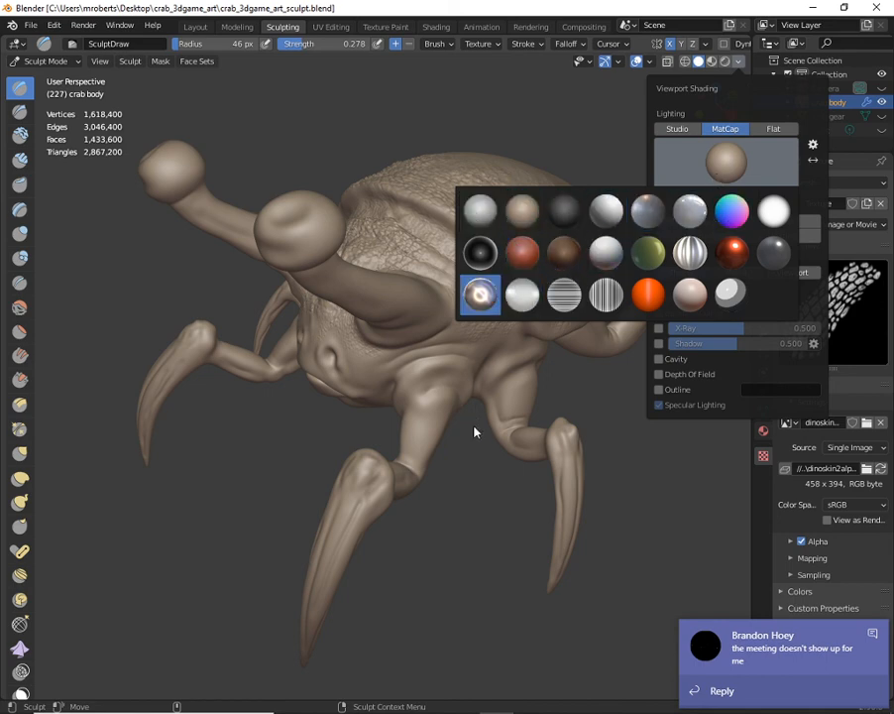
click(446, 400)
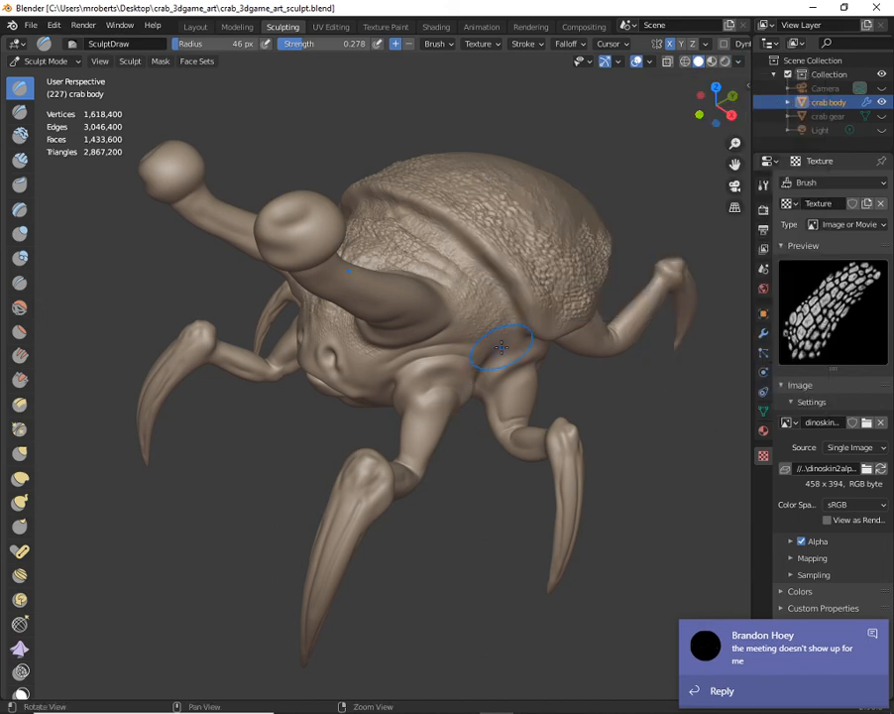
- Review the crab sculpt under the brown MatCap and save crab_3dgame_art_sculpt.blend
middle_drag(530, 394, 553, 397)
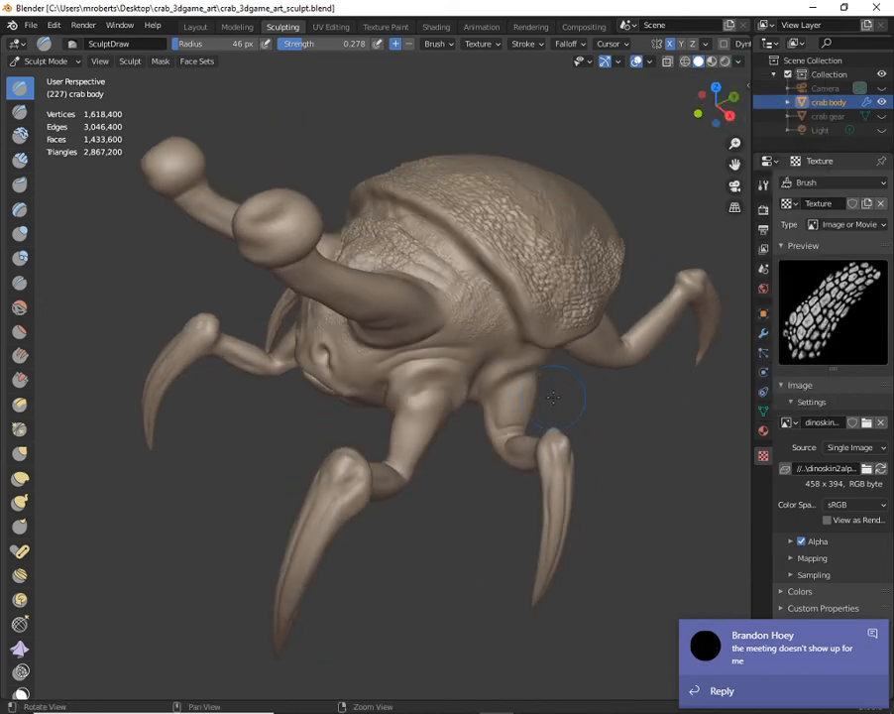
middle_drag(463, 293, 528, 256)
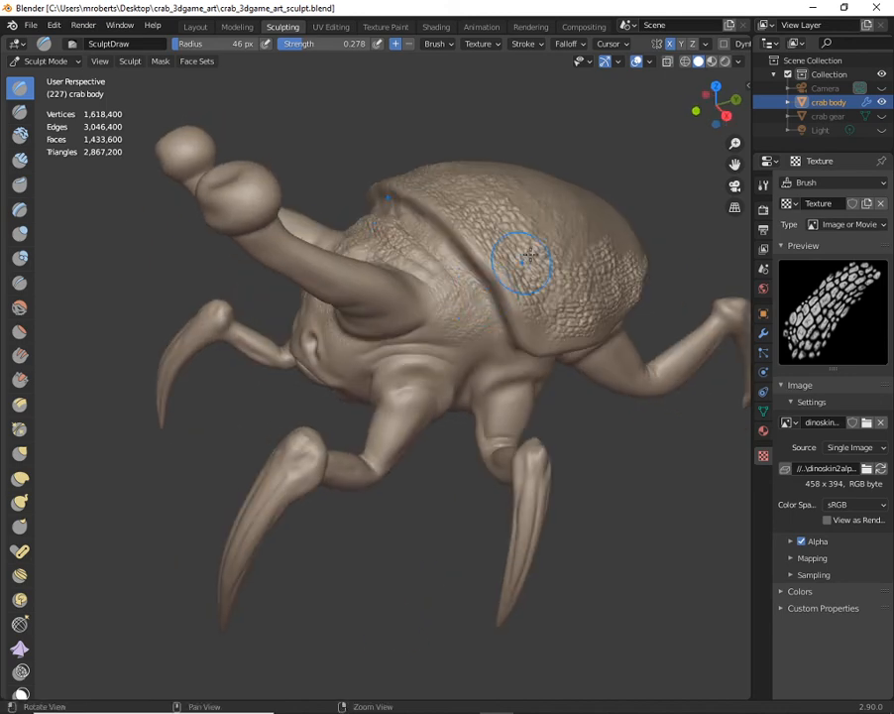
click(737, 61)
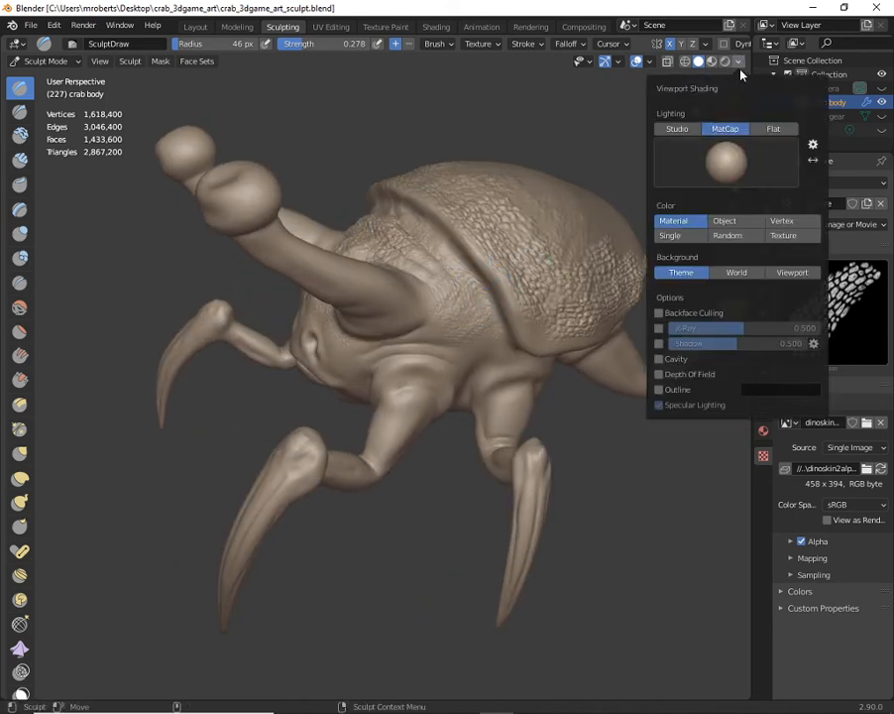
mouse_move(410, 300)
middle_down()
mouse_move(479, 285)
mouse_move(462, 281)
mouse_move(439, 287)
mouse_move(523, 318)
middle_up()
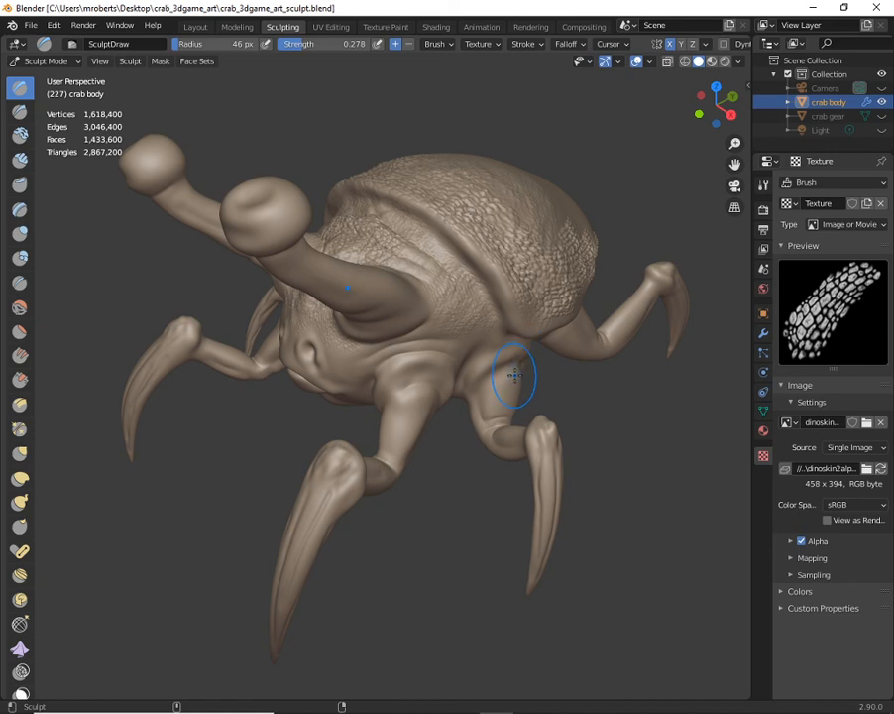
key(ctrl+s)
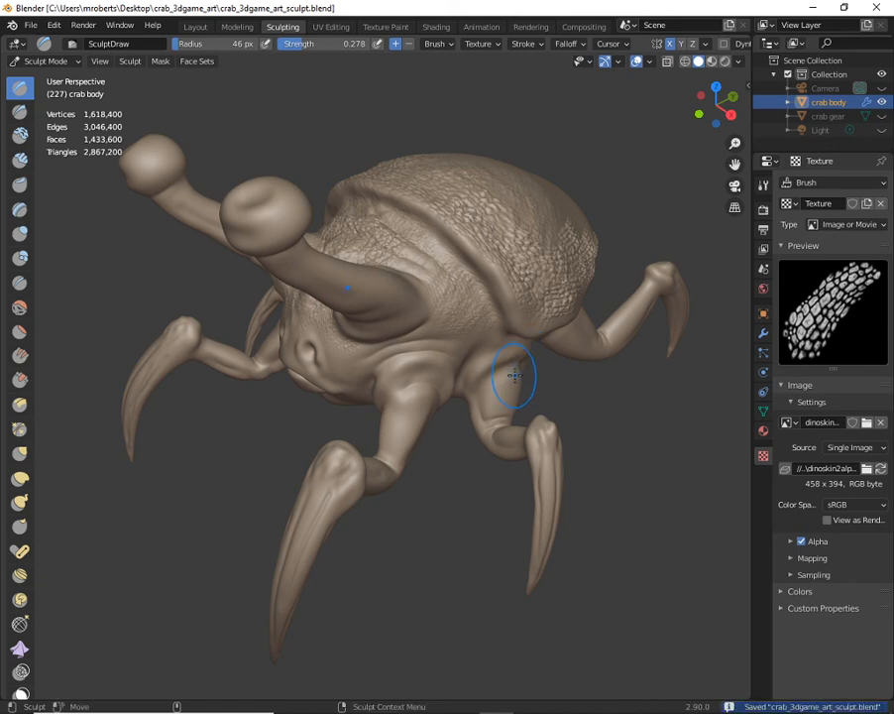
click(738, 61)
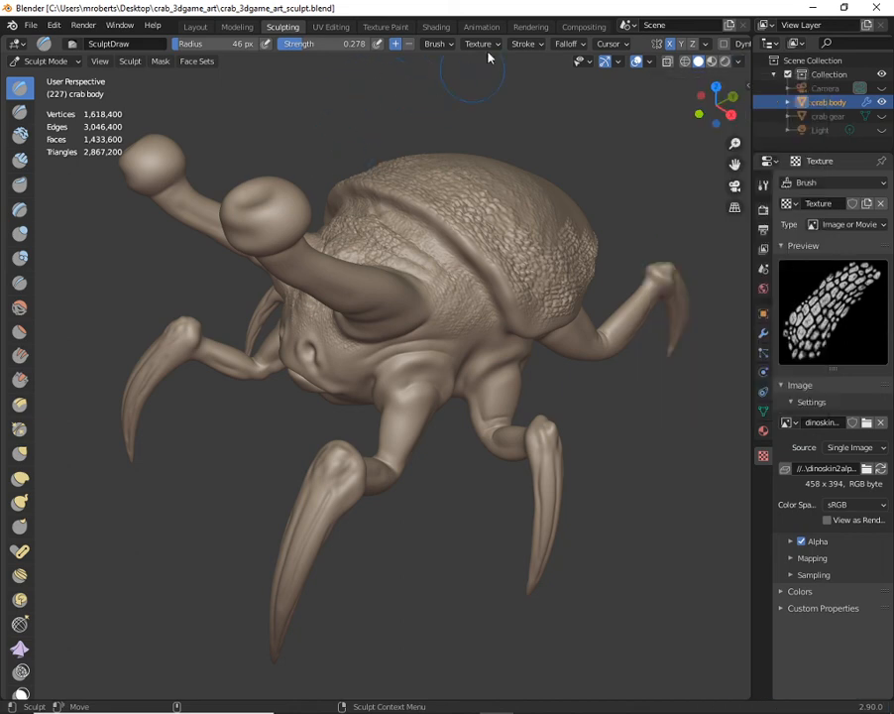
click(485, 46)
mouse_move(533, 49)
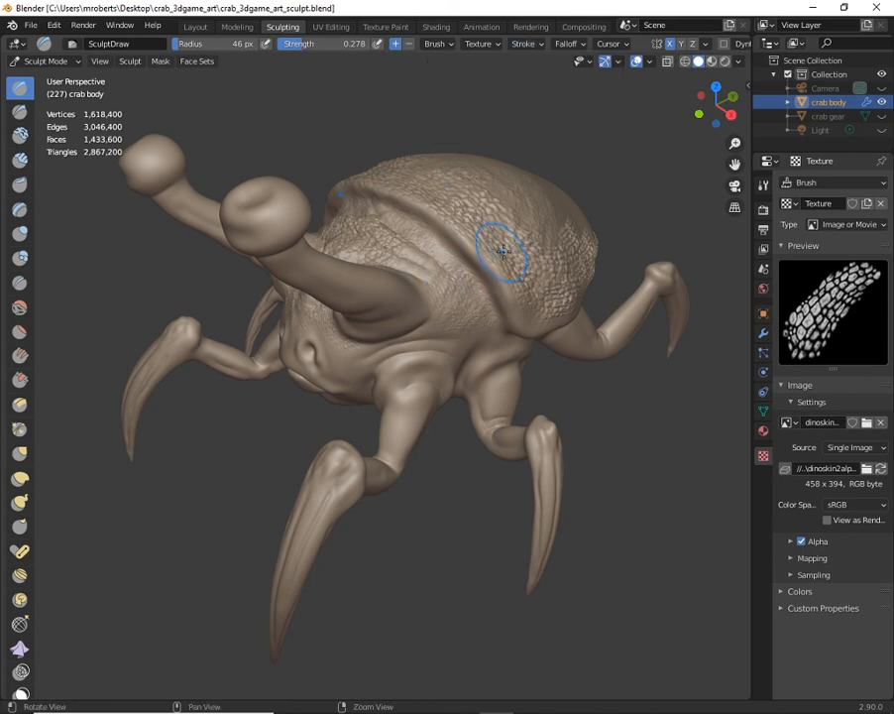
- Check the scale detail along the side of the crab's shell and its front, and save the sculpt file again
middle_drag(498, 254, 414, 265)
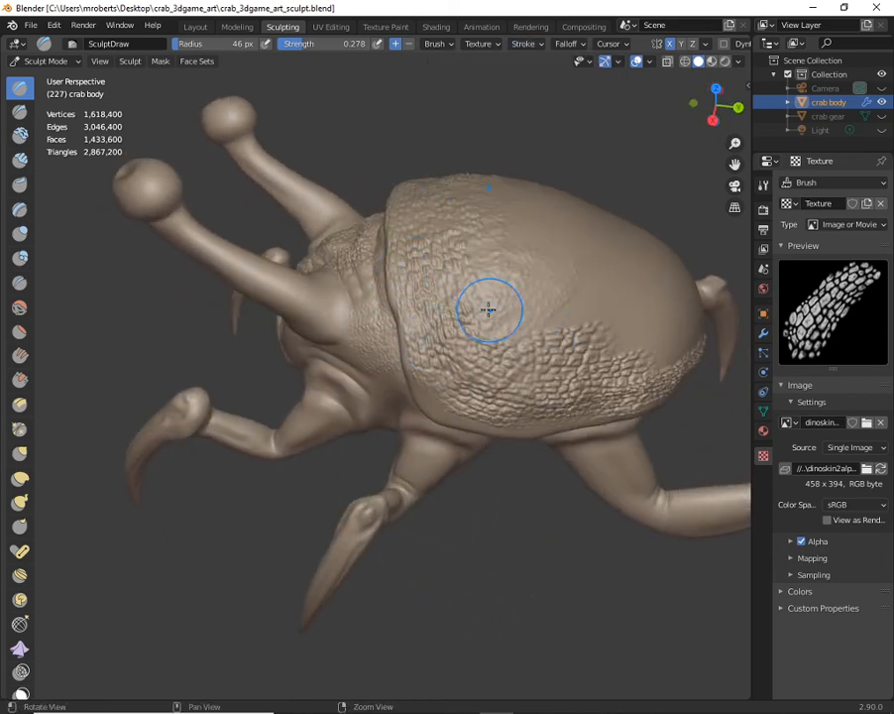
mouse_move(415, 265)
middle_down()
mouse_move(525, 283)
mouse_move(466, 288)
middle_up()
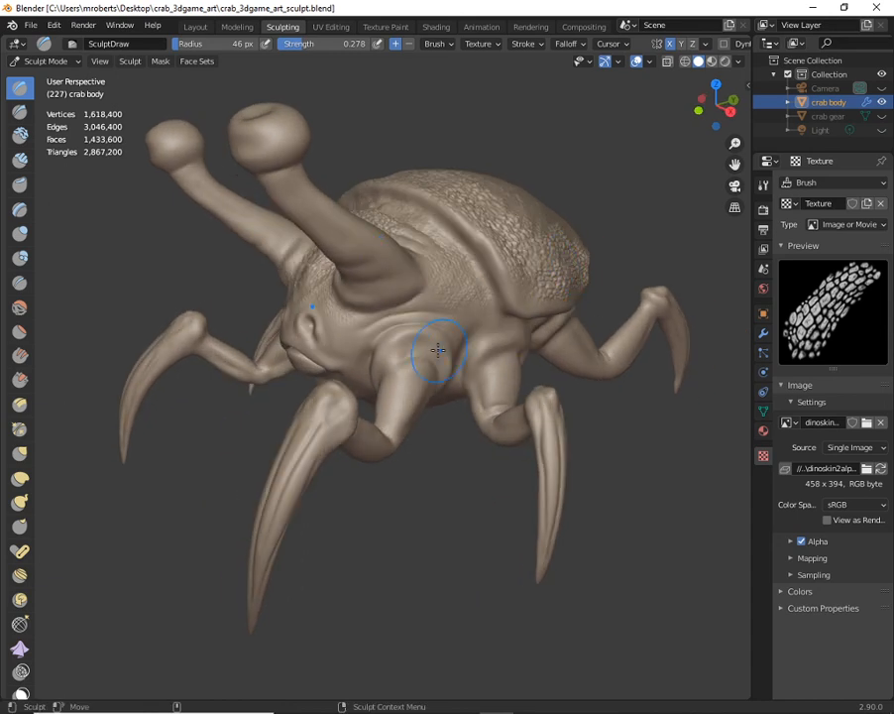
mouse_move(443, 307)
middle_down()
mouse_move(399, 293)
mouse_move(445, 306)
mouse_move(426, 308)
middle_up()
key(ctrl+s)
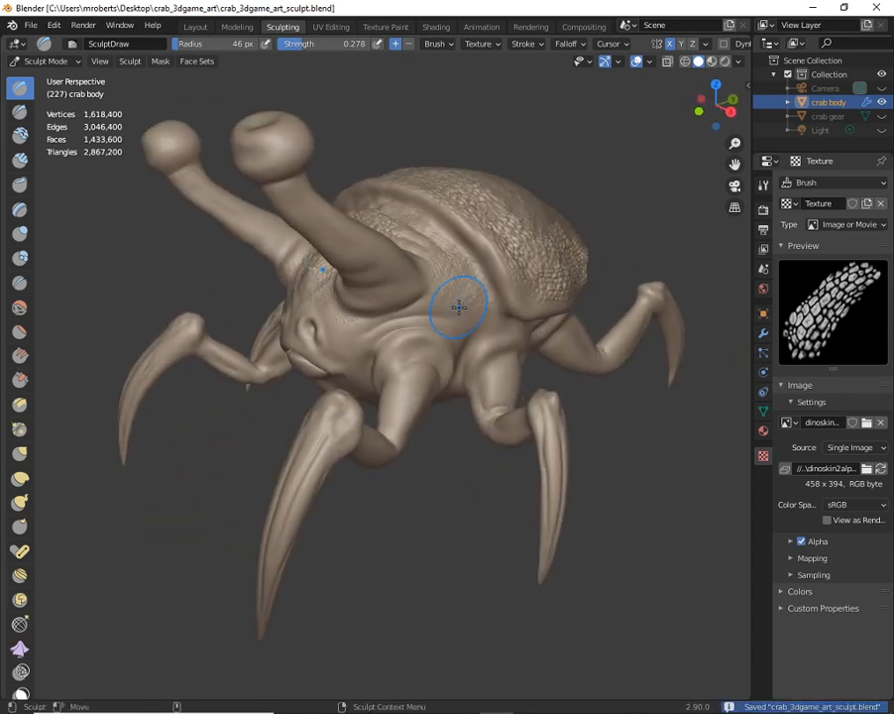
mouse_move(491, 700)
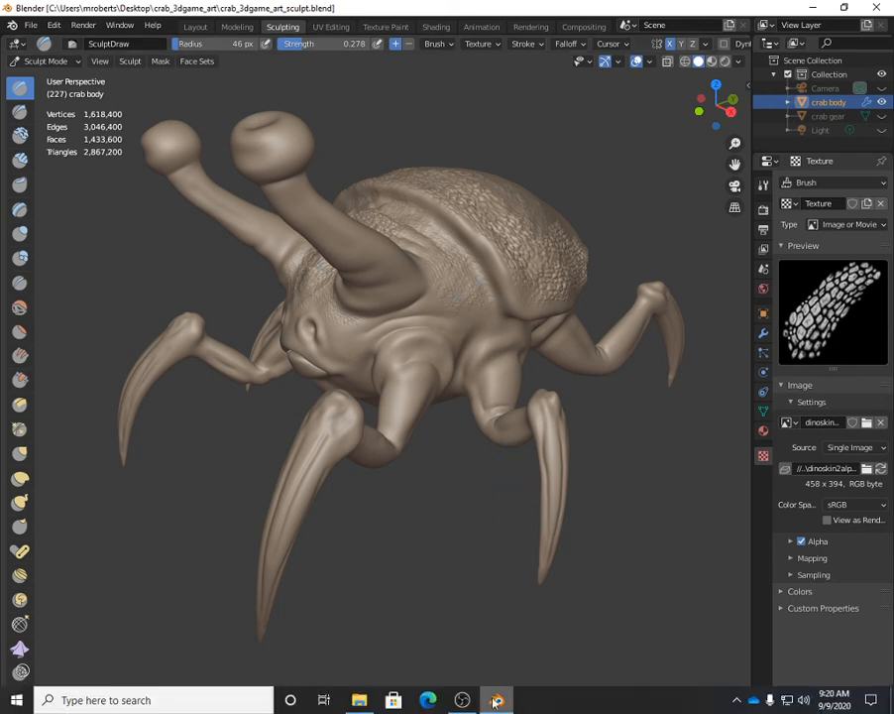
click(462, 700)
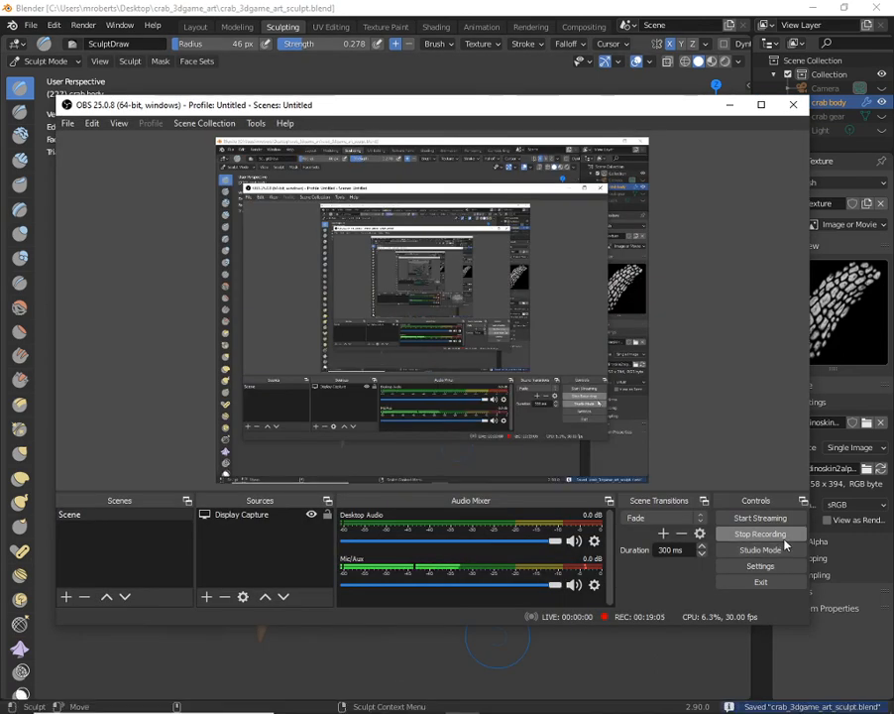